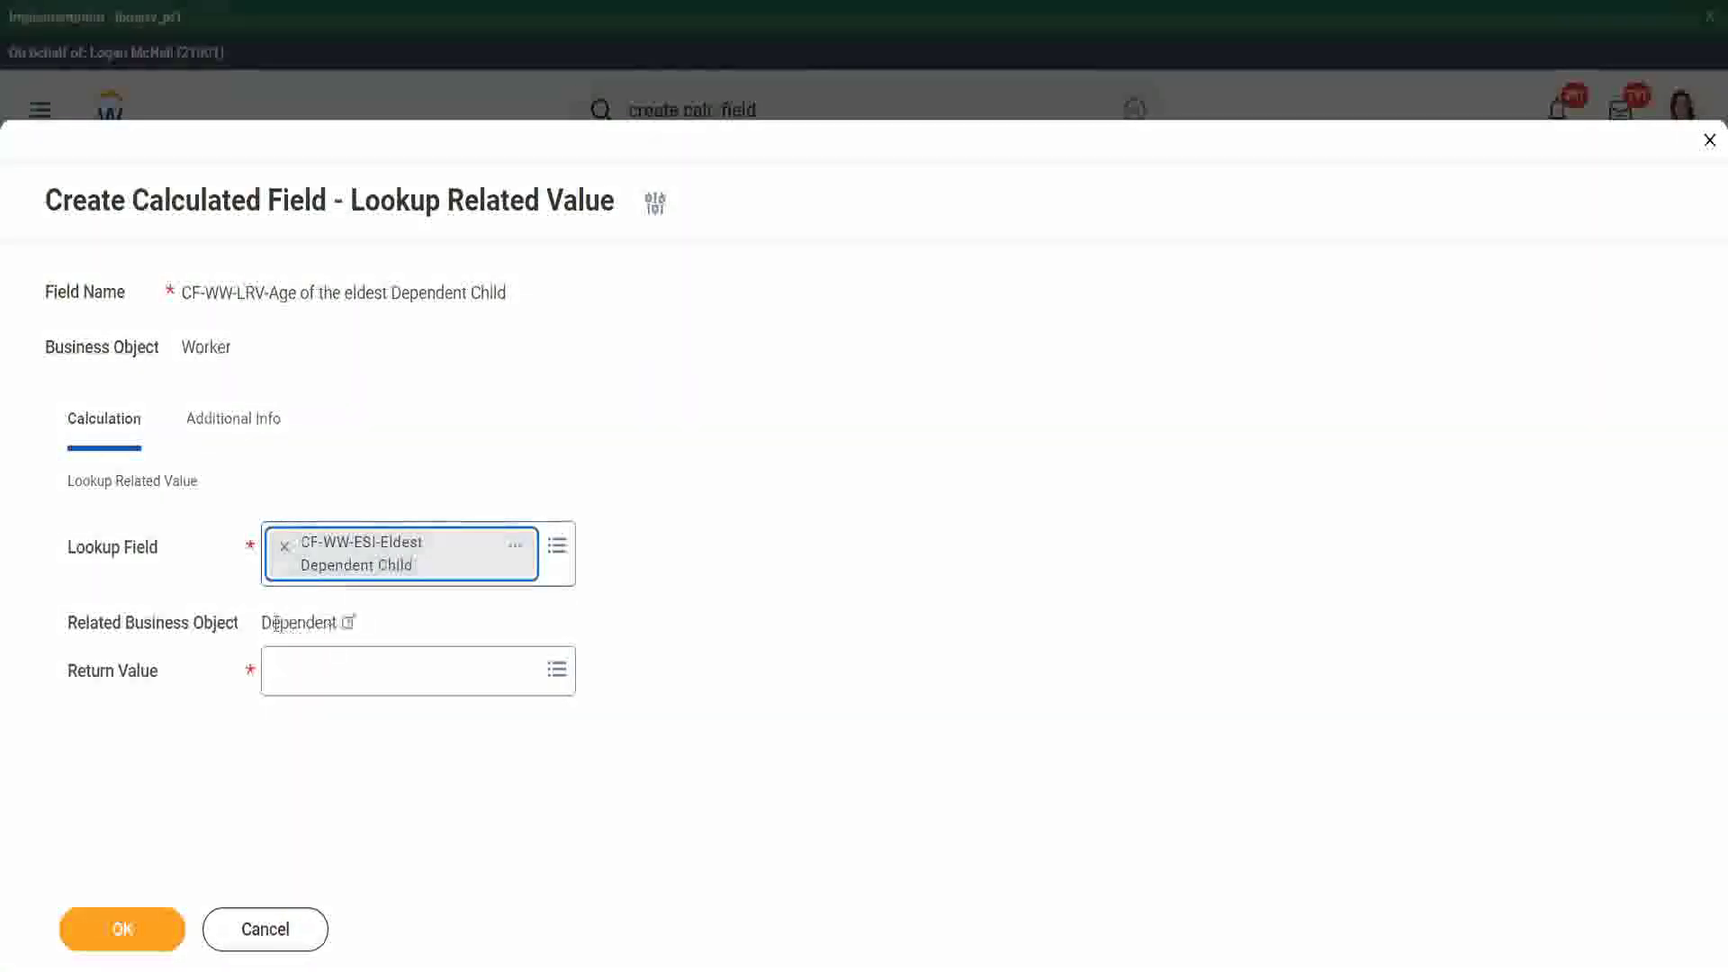
Review the details of the lookup field CF-WW-ESI-Eldest Dependent Child and its related business object.
{"action": "left_click_drag", "start_coordinate": [263, 624], "coordinate": [343, 621]}
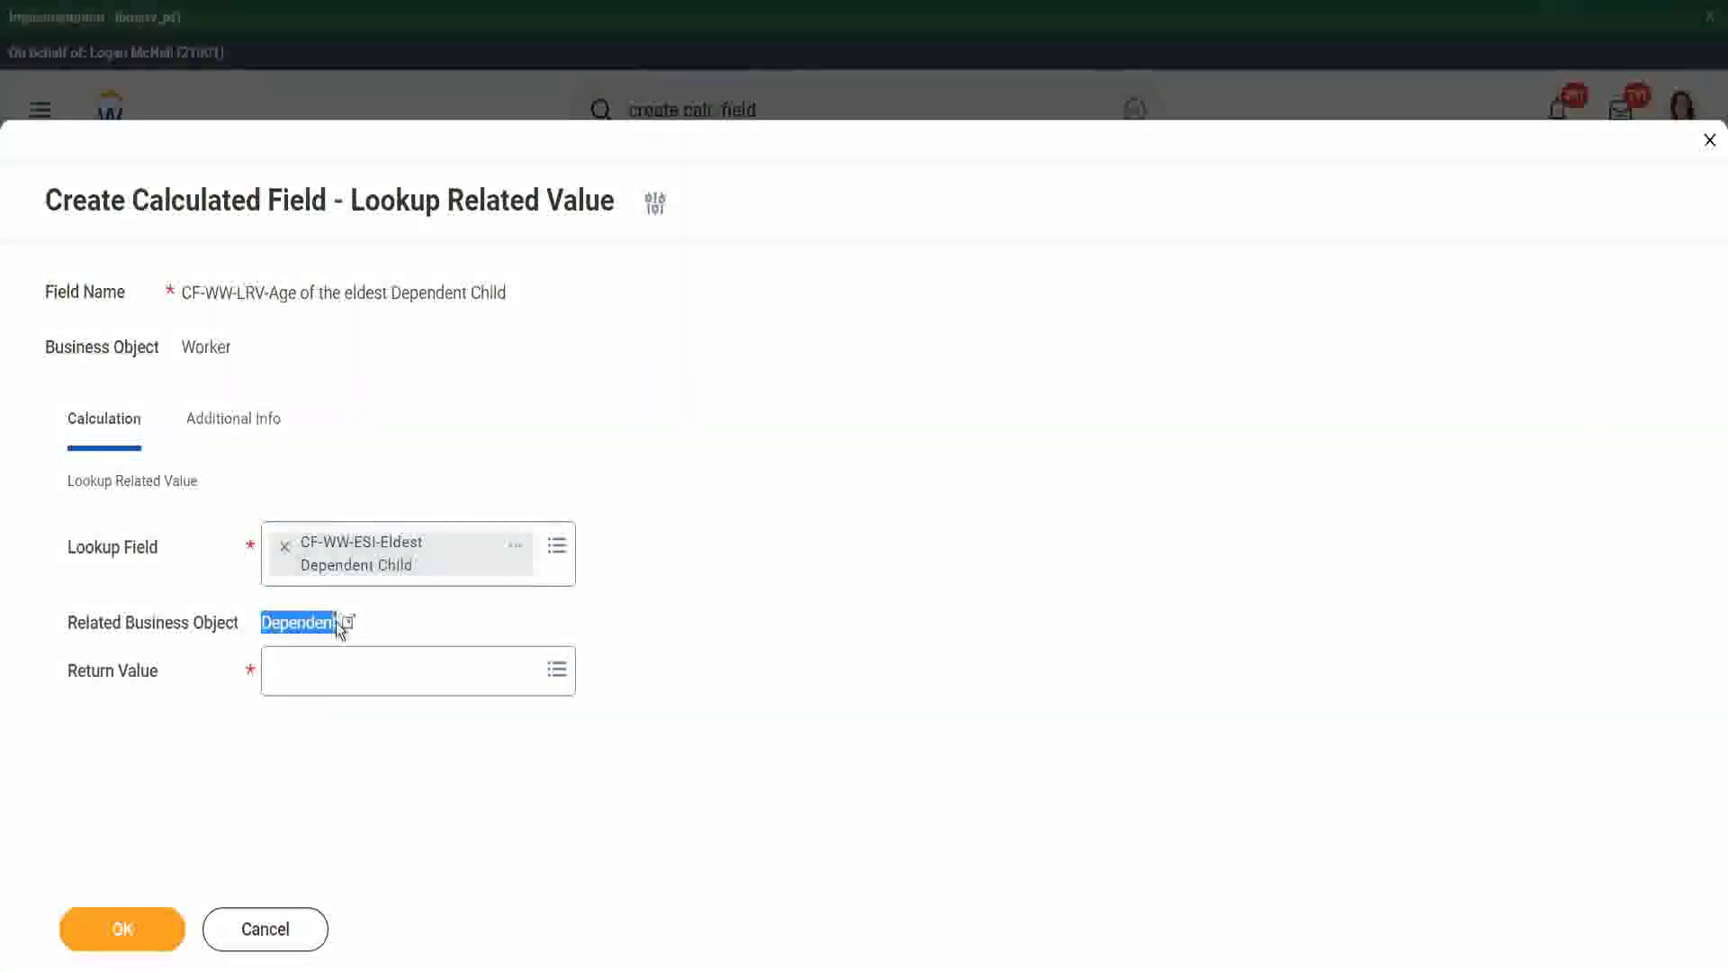
{"action": "left_click", "coordinate": [516, 551]}
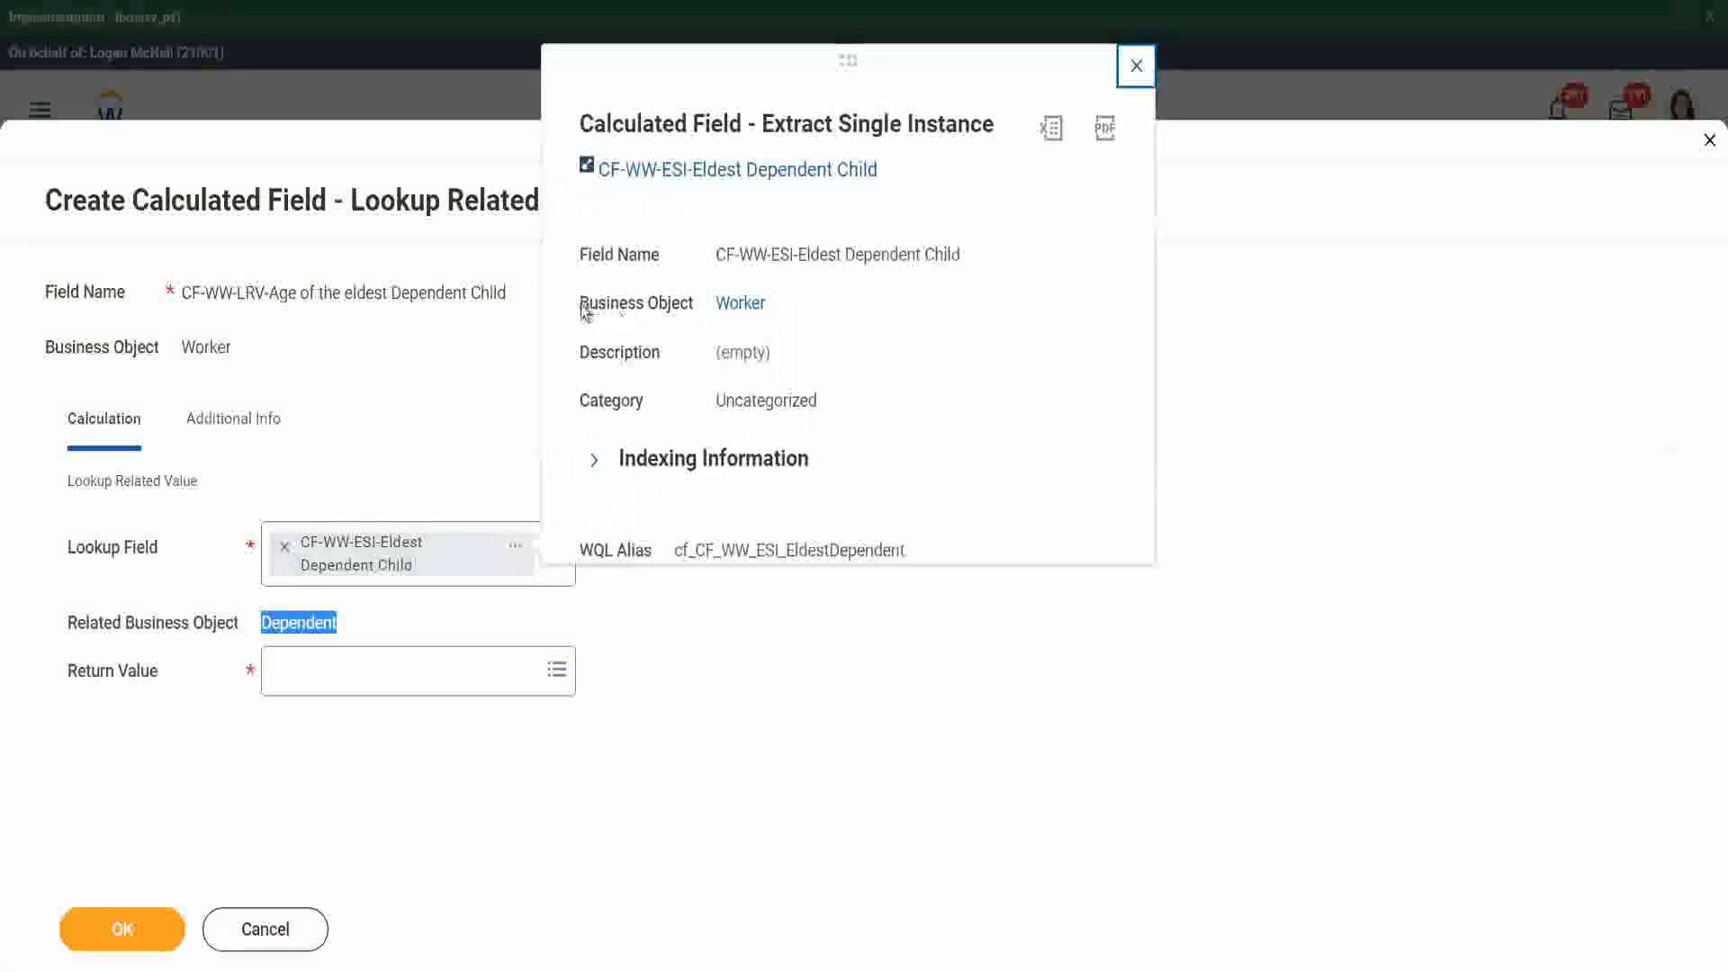
{"action": "left_click_drag", "start_coordinate": [583, 308], "coordinate": [695, 303]}
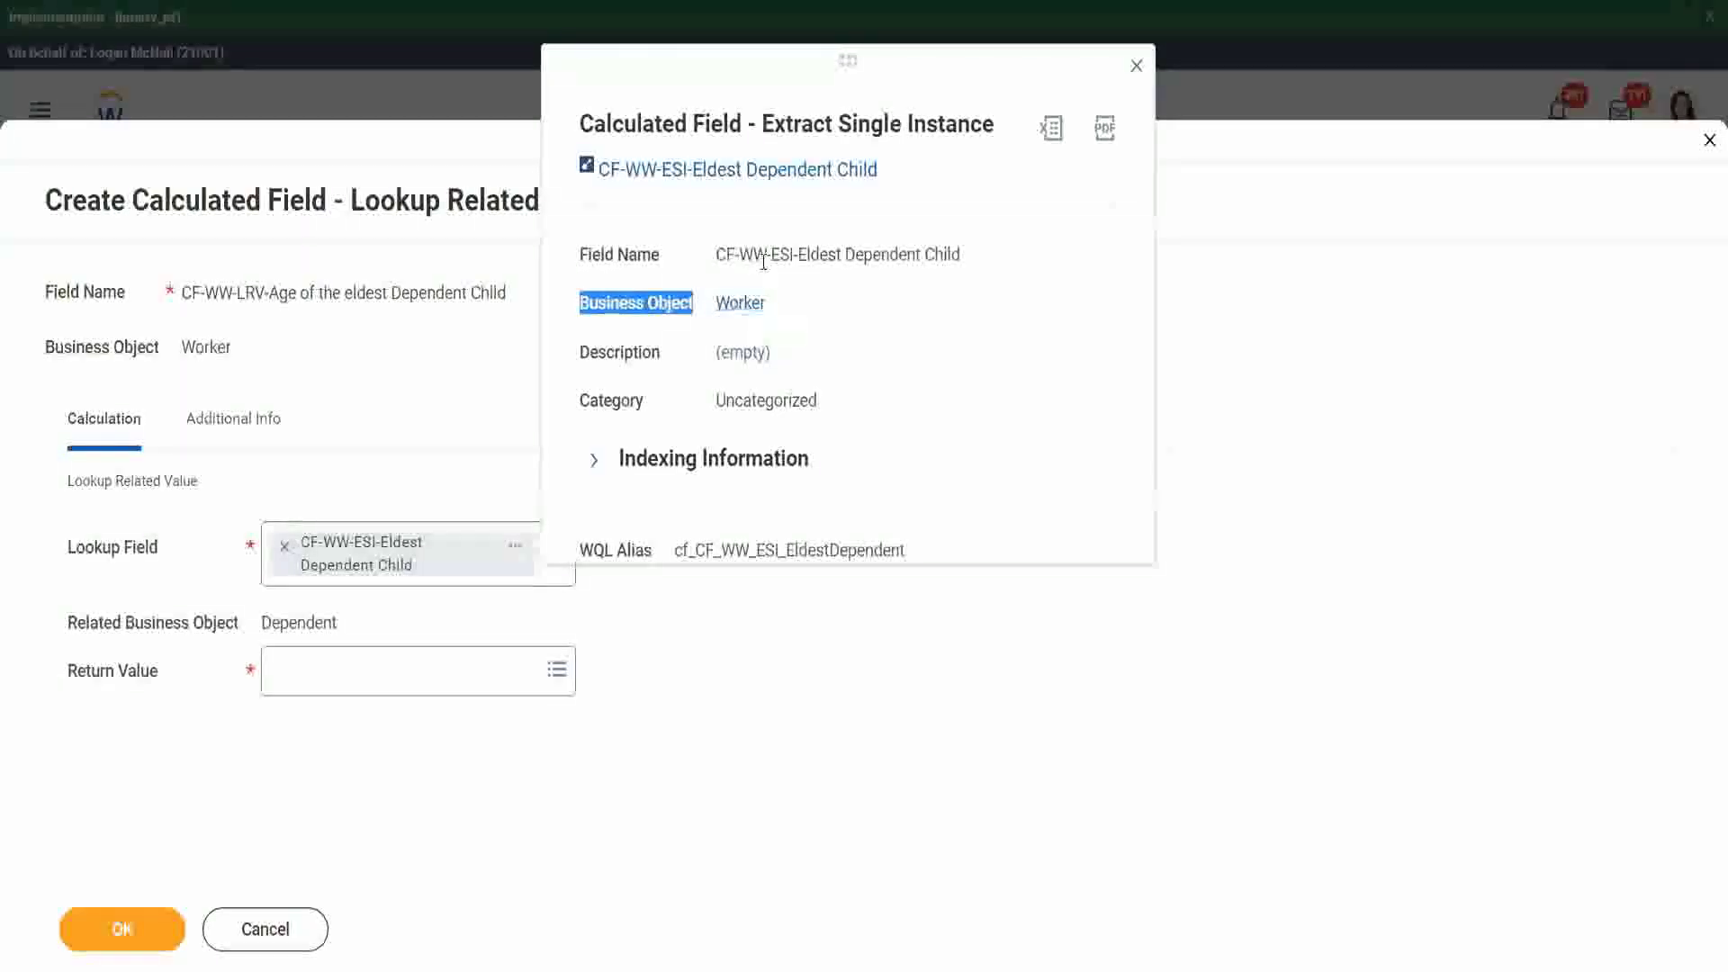
{"action": "left_click_drag", "start_coordinate": [779, 254], "coordinate": [828, 254]}
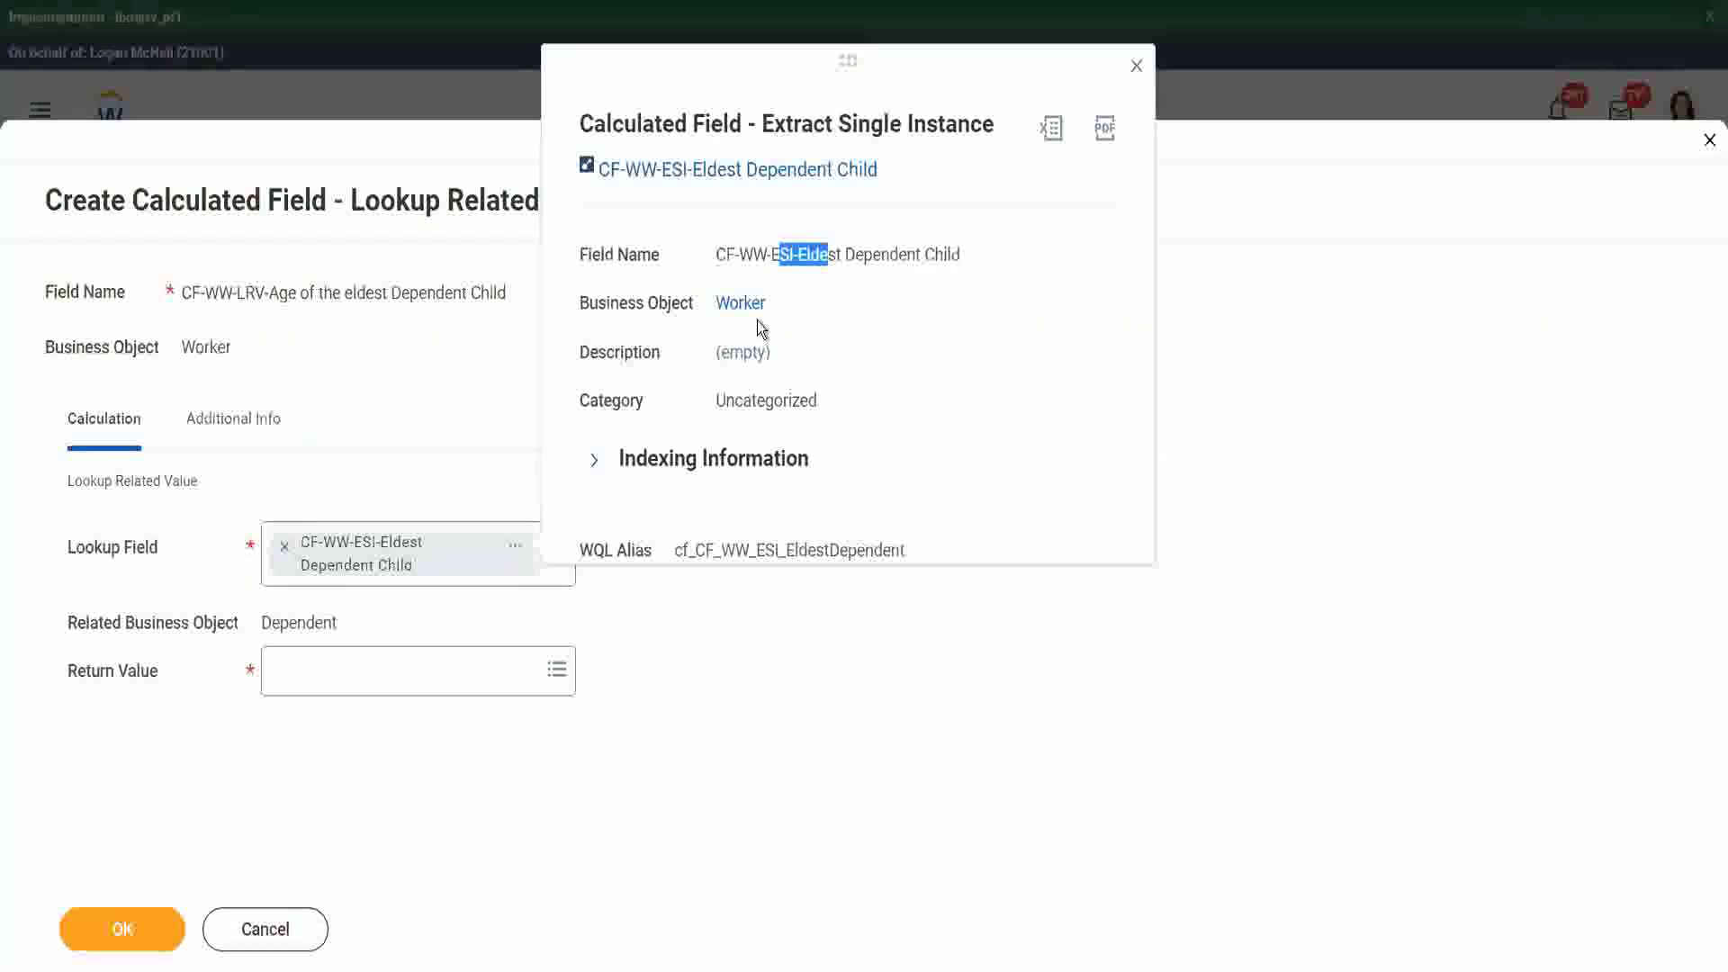
{"action": "left_click", "coordinate": [861, 289]}
{"action": "left_click", "coordinate": [1137, 67]}
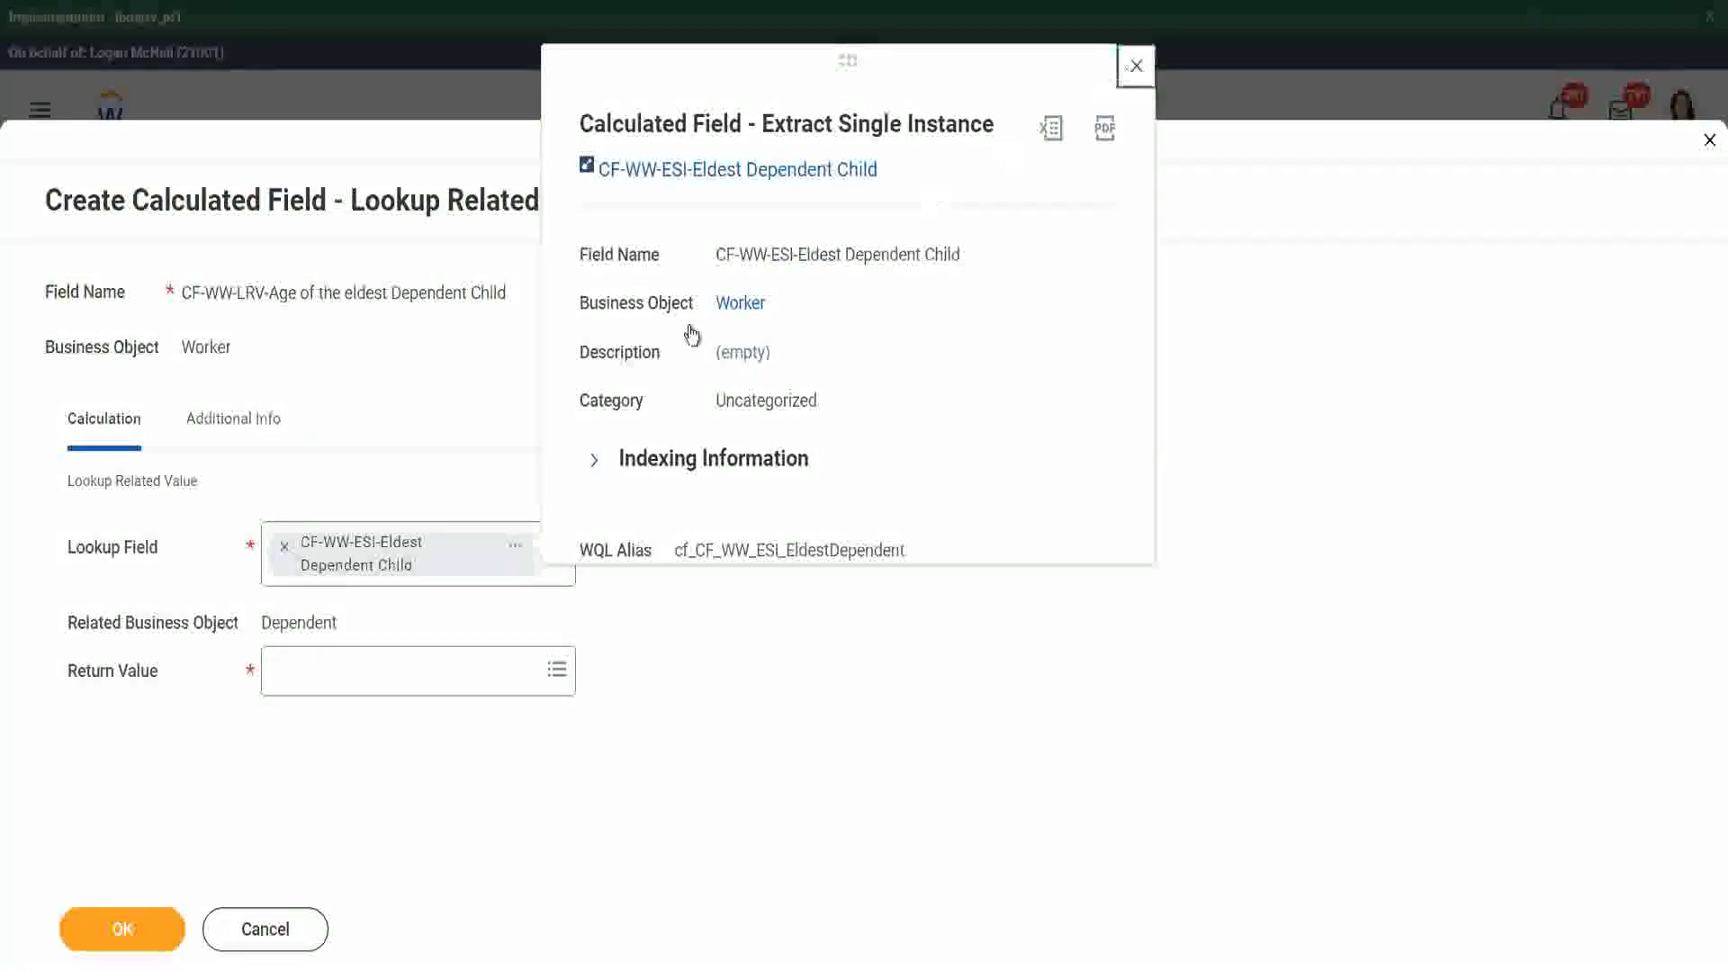
{"action": "left_click_drag", "start_coordinate": [261, 623], "coordinate": [340, 623]}
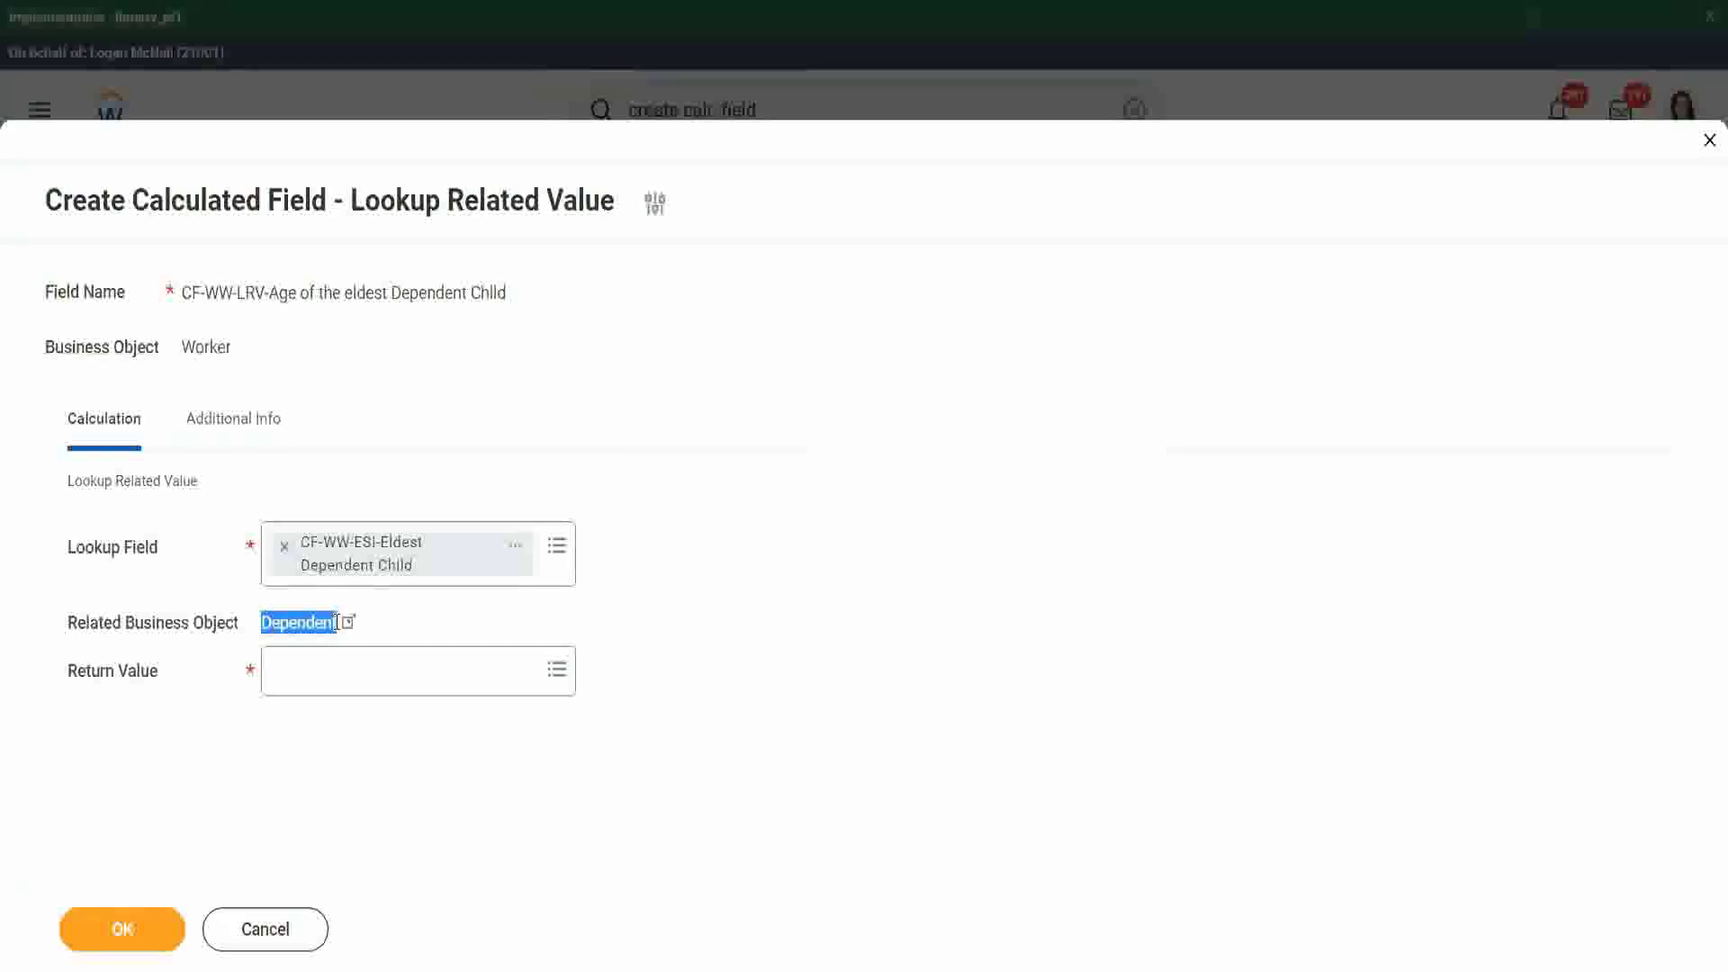
Set the return value of the lookup calculation to the Dependent field Age.
{"action": "left_click", "coordinate": [306, 675]}
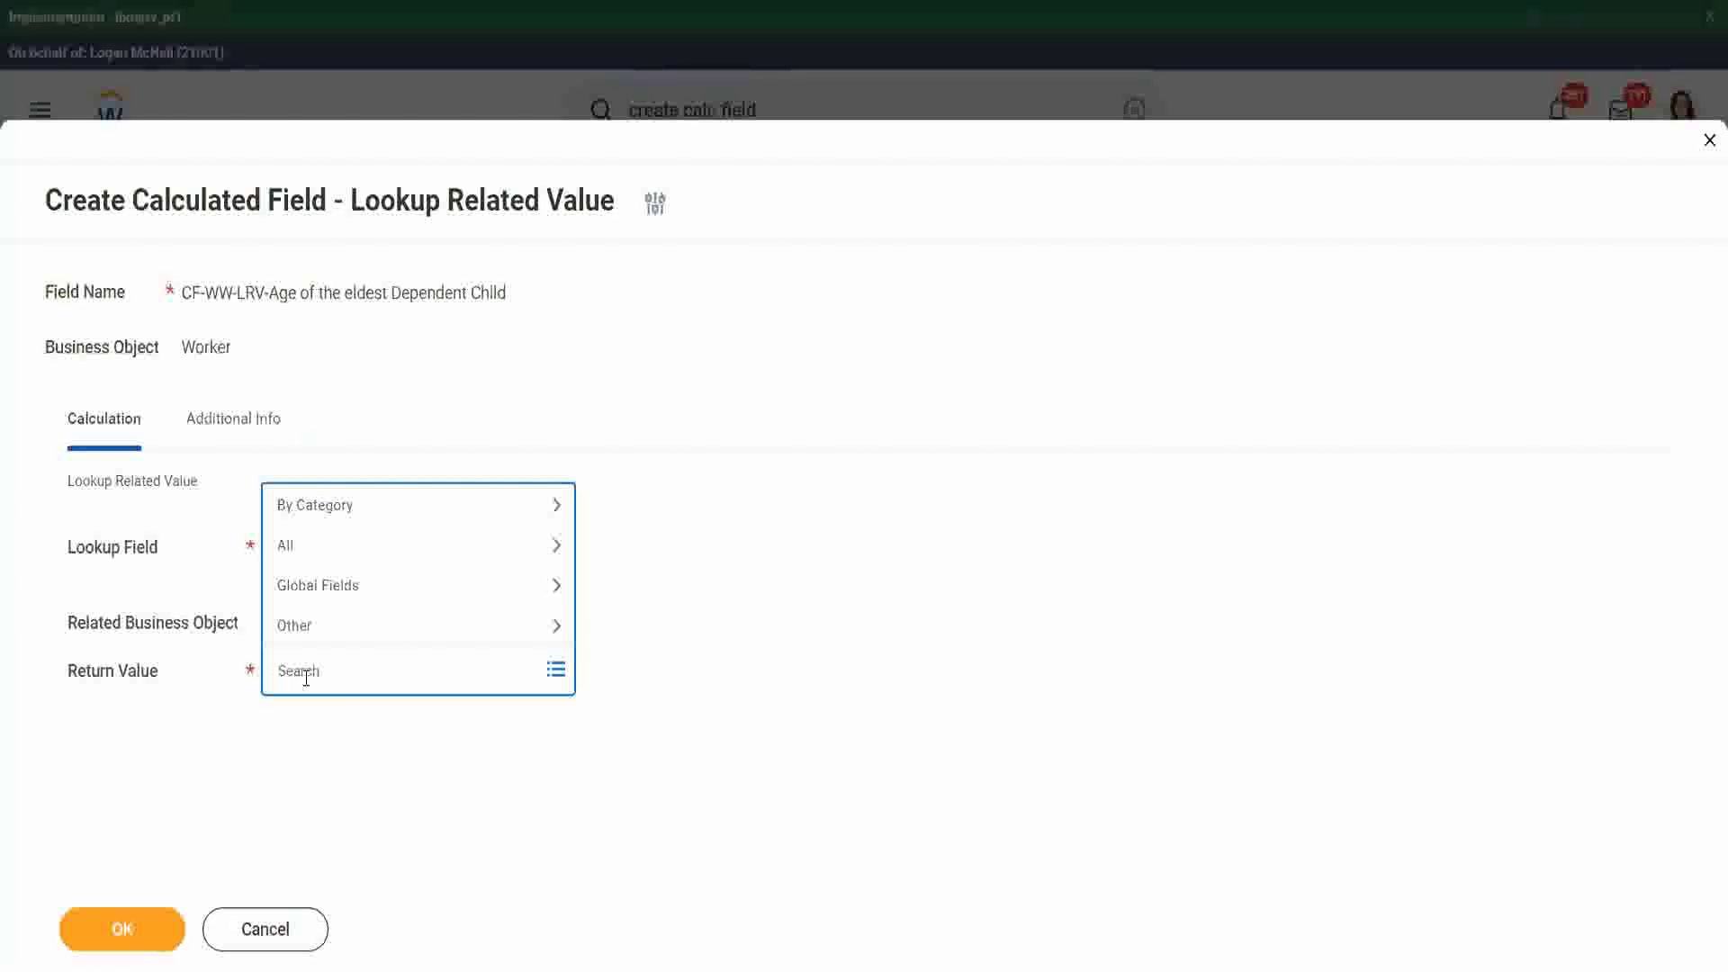
{"action": "type", "text": "e"}
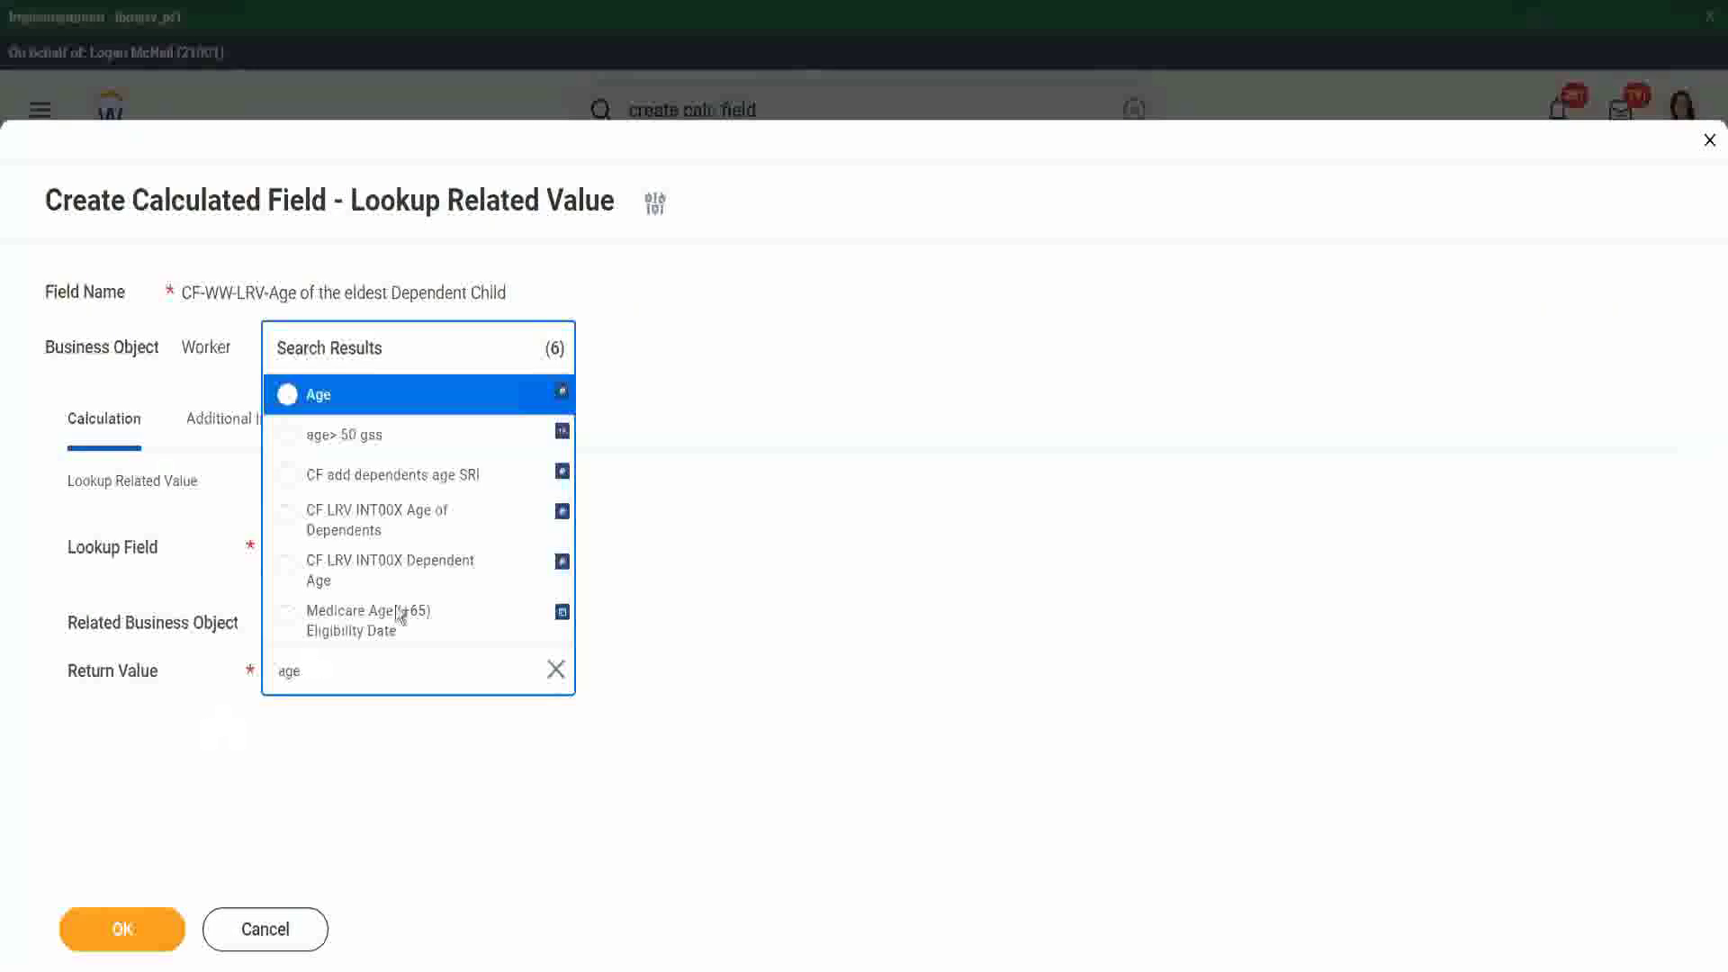
{"action": "left_click", "coordinate": [432, 405]}
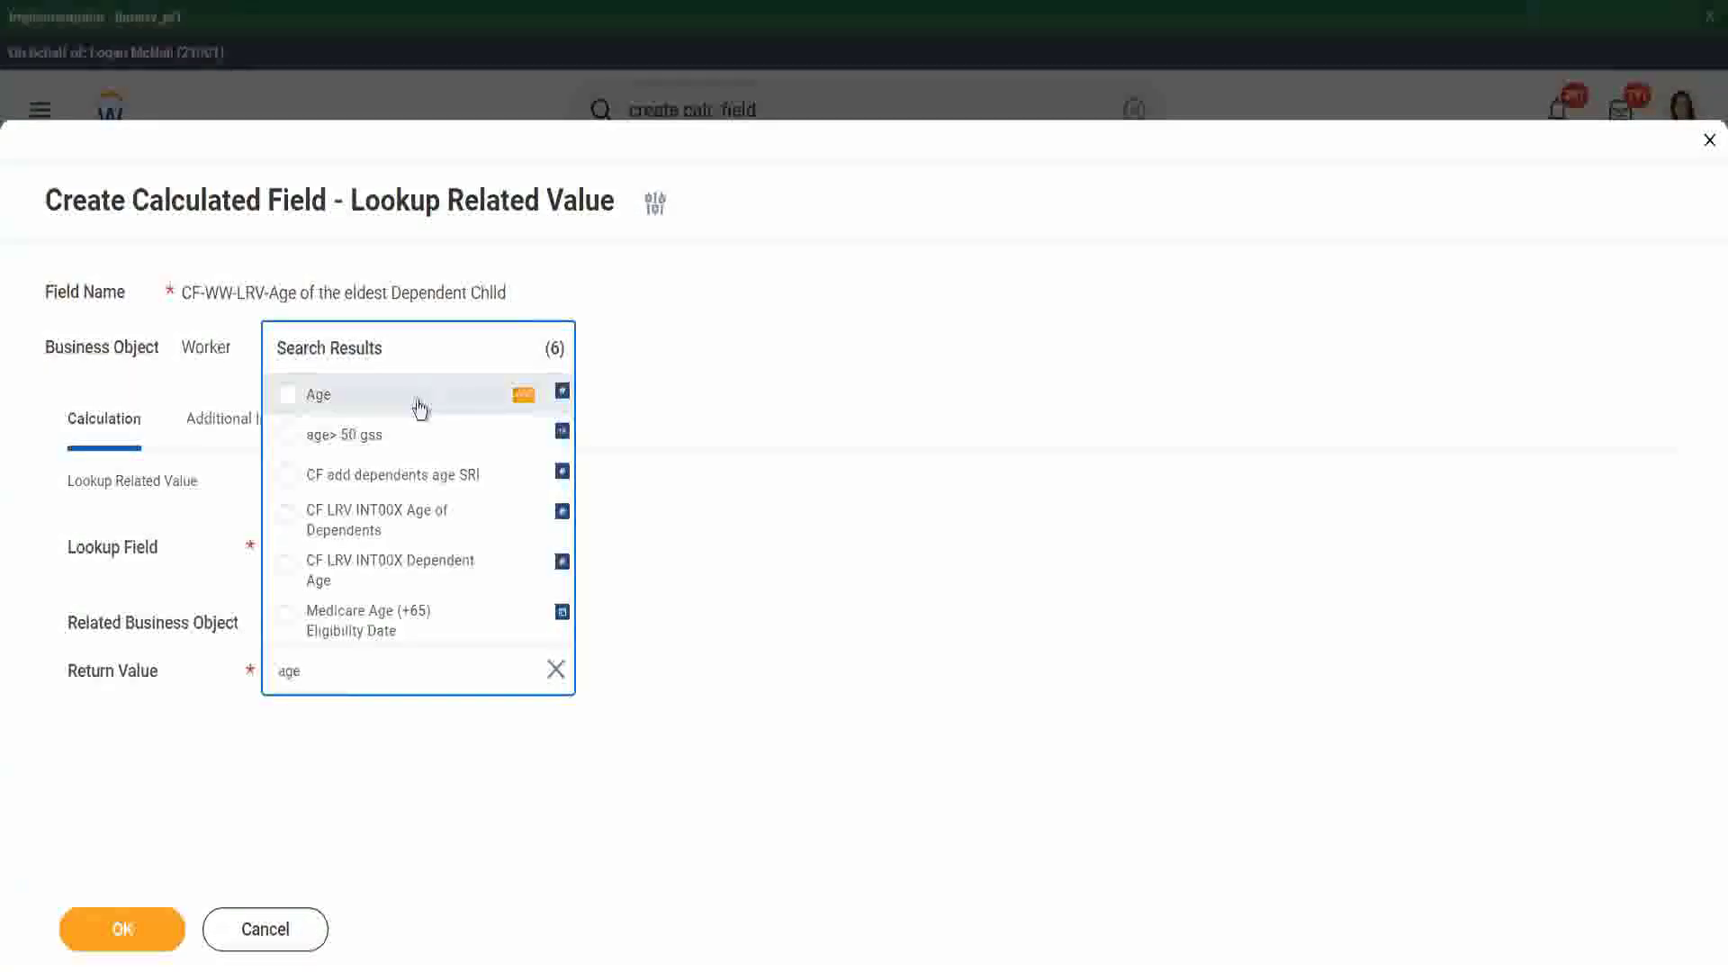
Check the description of the Age field chosen as the return value in its report field details.
{"action": "left_click", "coordinate": [315, 670]}
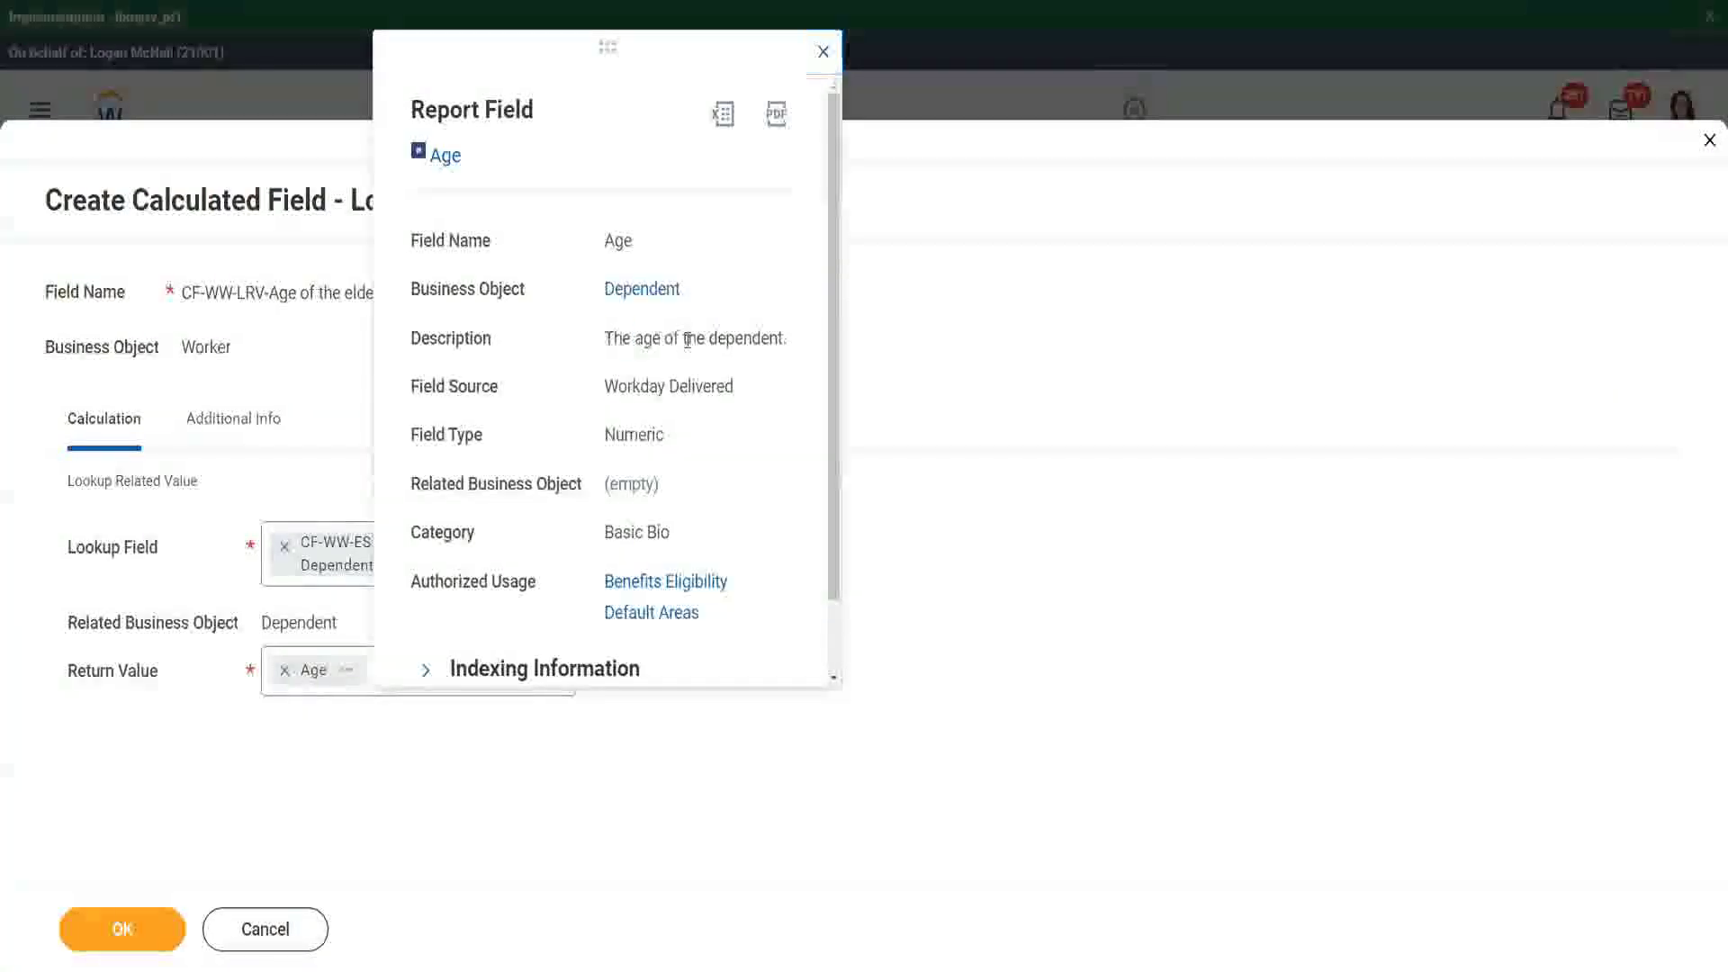
{"action": "left_click_drag", "start_coordinate": [604, 338], "coordinate": [785, 335]}
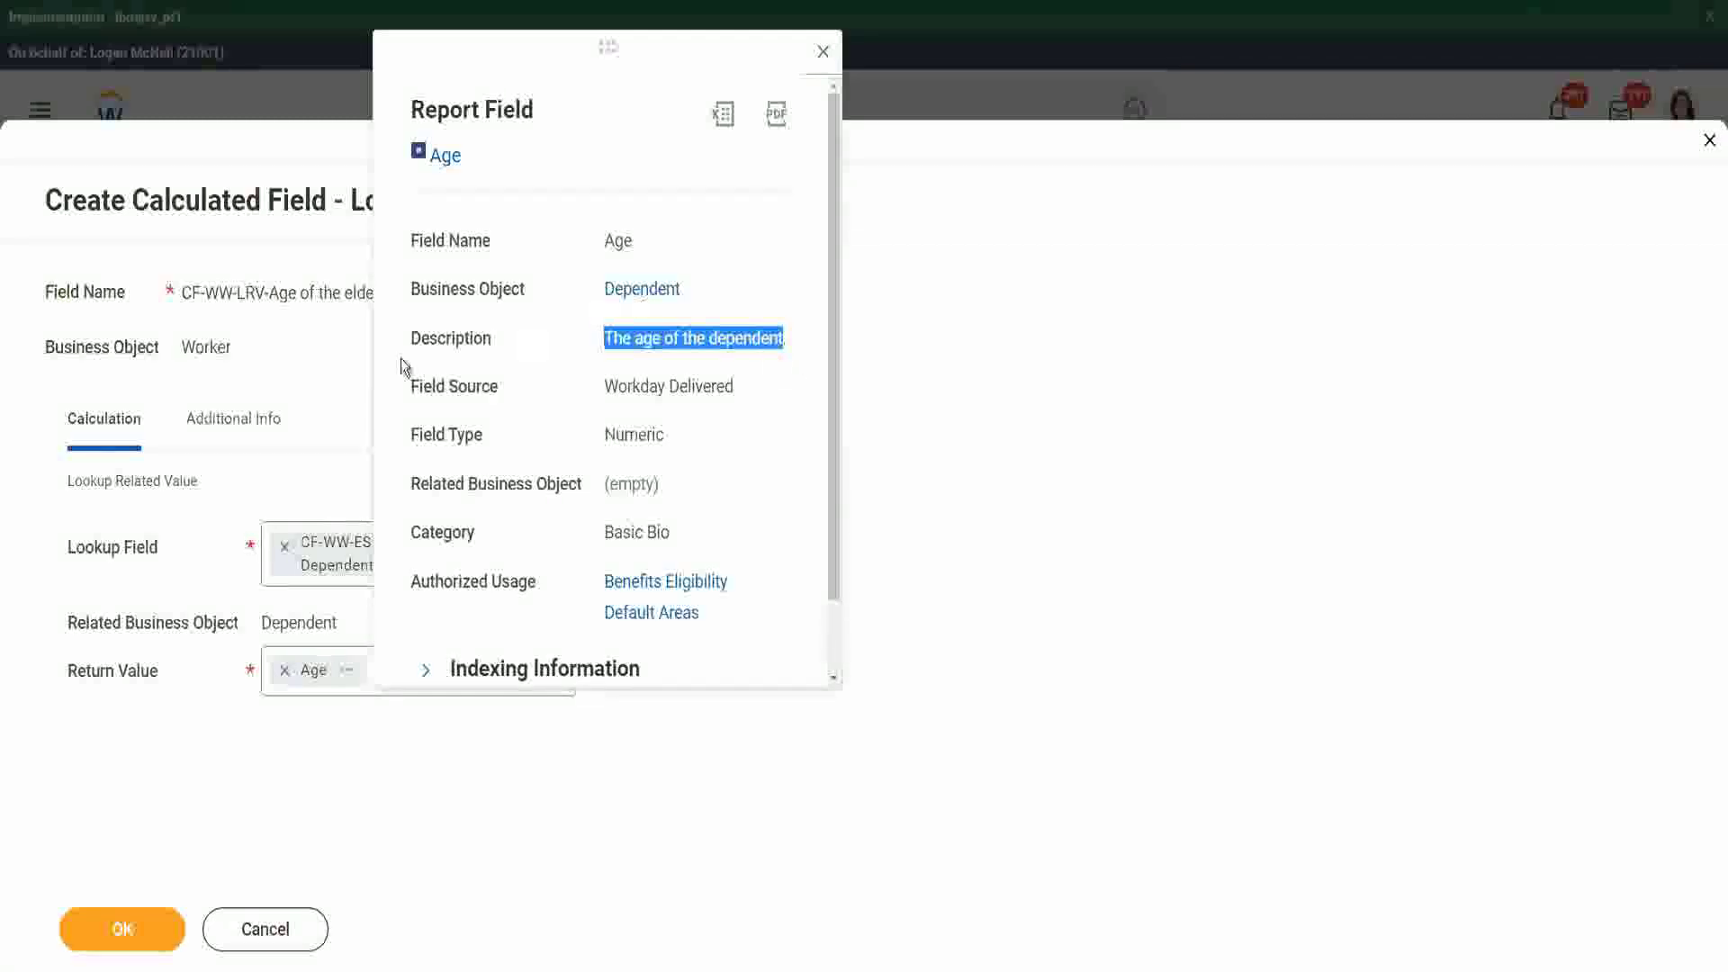
{"action": "left_click", "coordinate": [289, 386]}
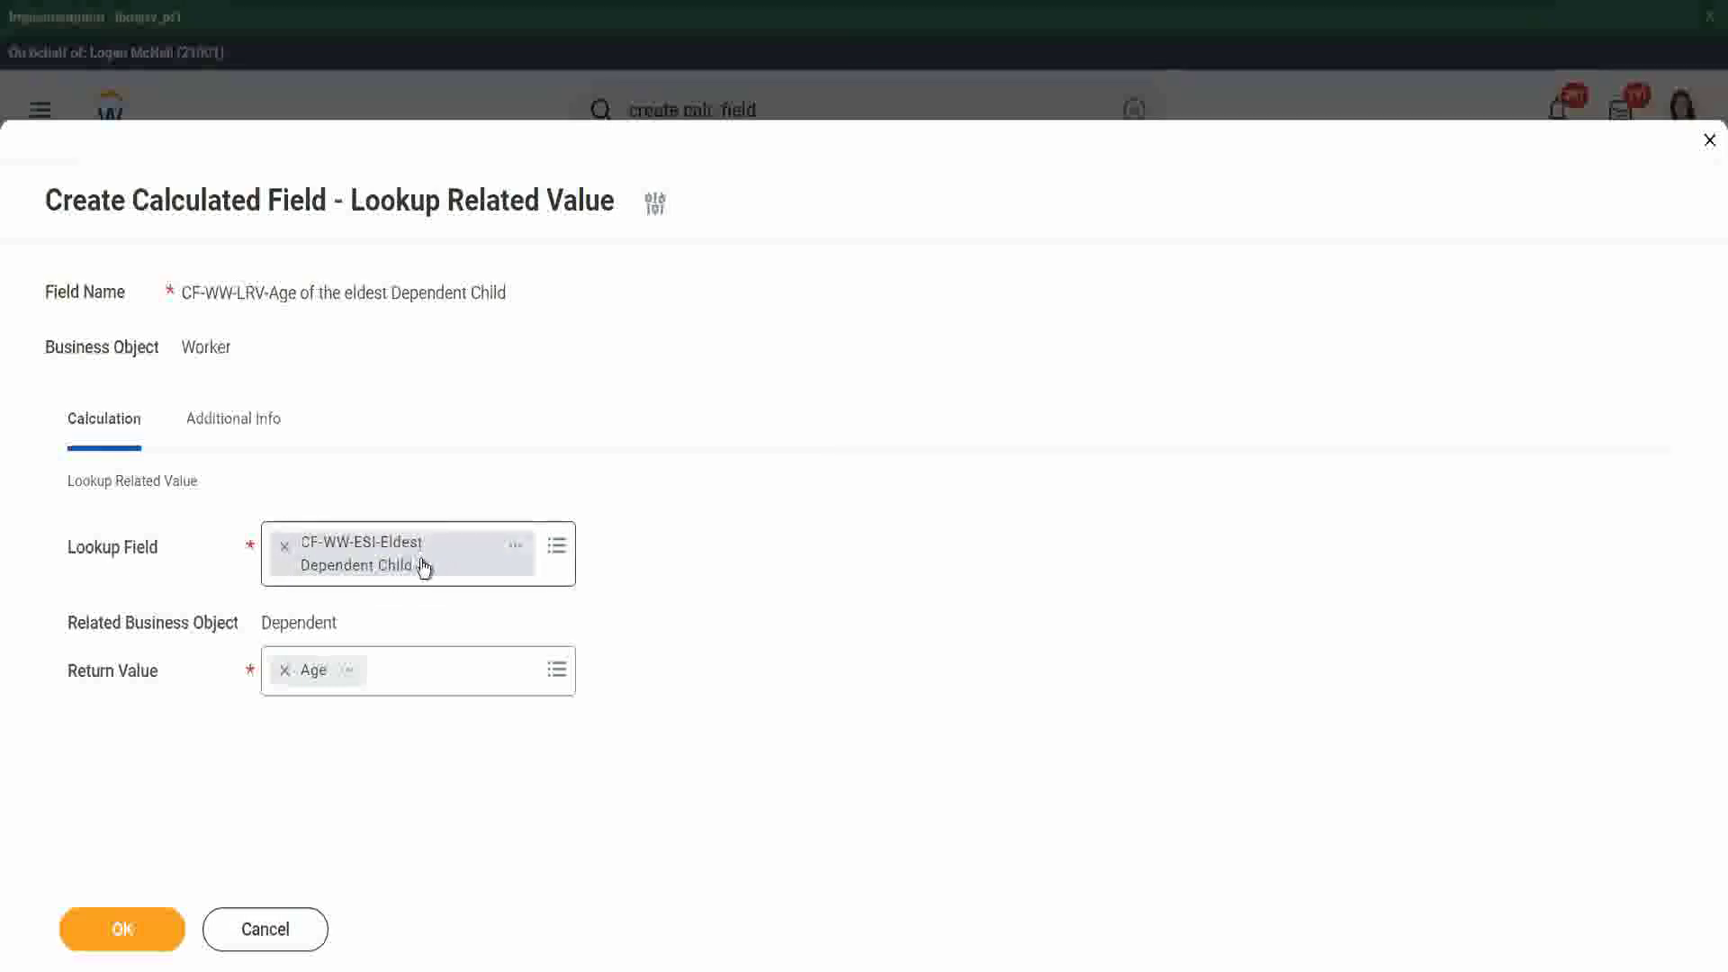
Save the calculated field CF-WW-LRV-Age of the eldest Dependent Child and copy its name from the save confirmation.
{"action": "left_click", "coordinate": [135, 928]}
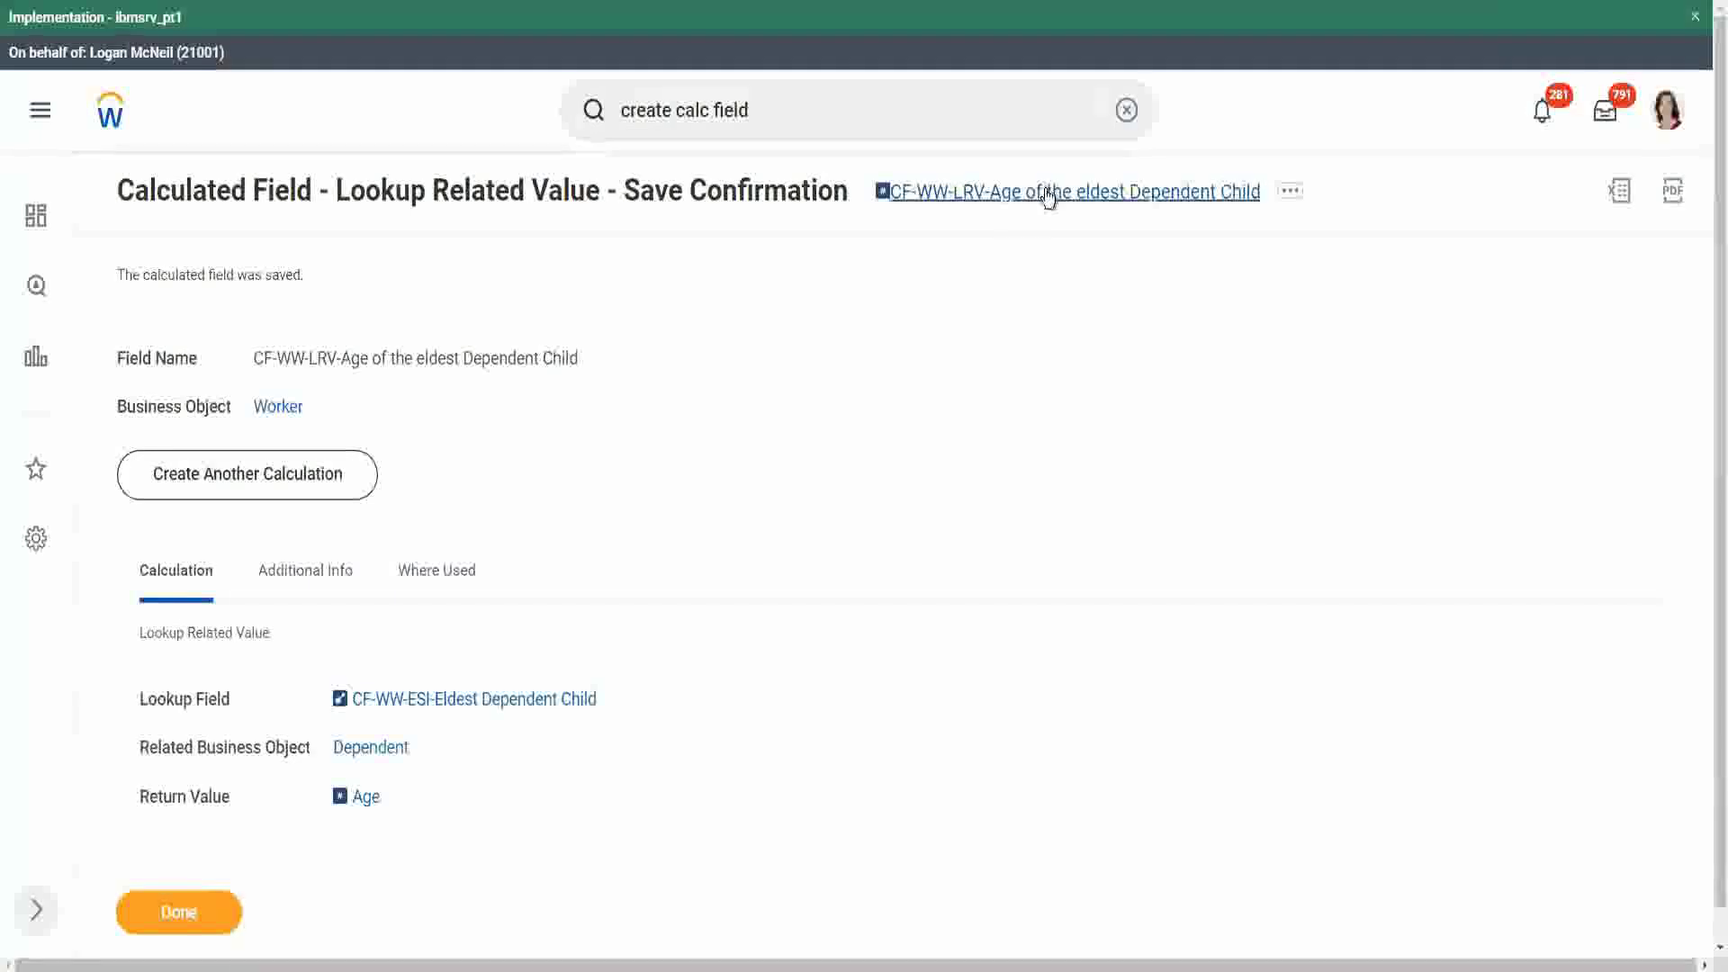
{"action": "right_click", "coordinate": [1045, 194]}
{"action": "left_click", "coordinate": [1085, 291]}
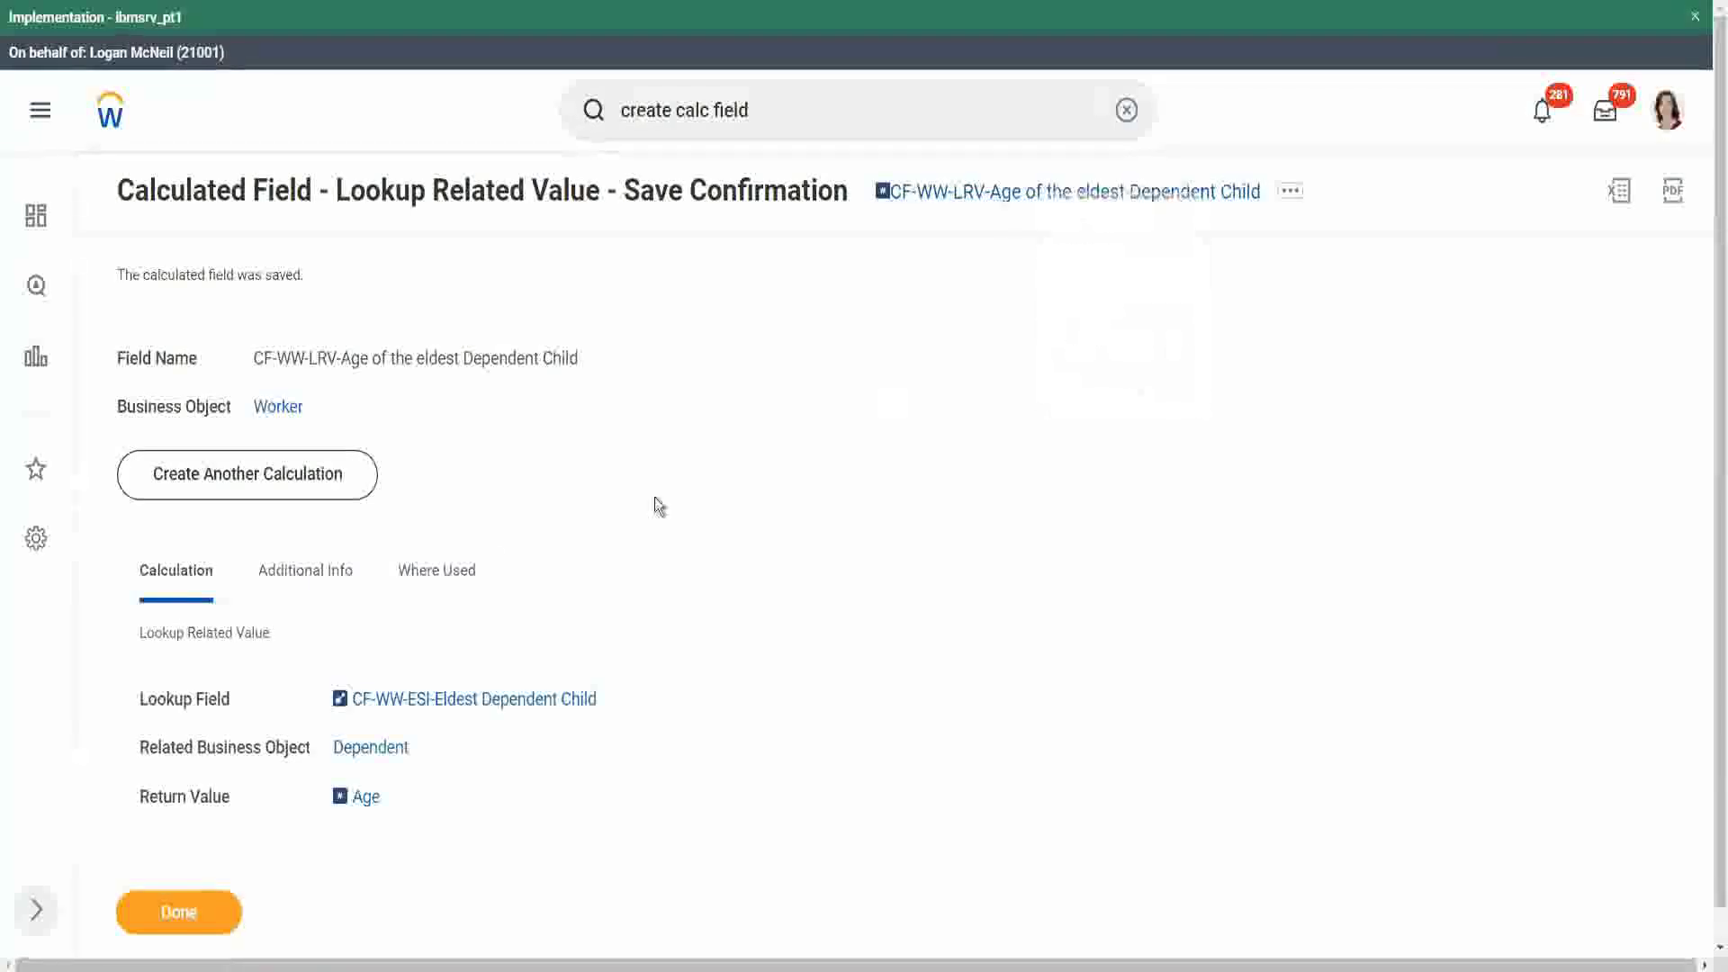
{"action": "left_click", "coordinate": [181, 909]}
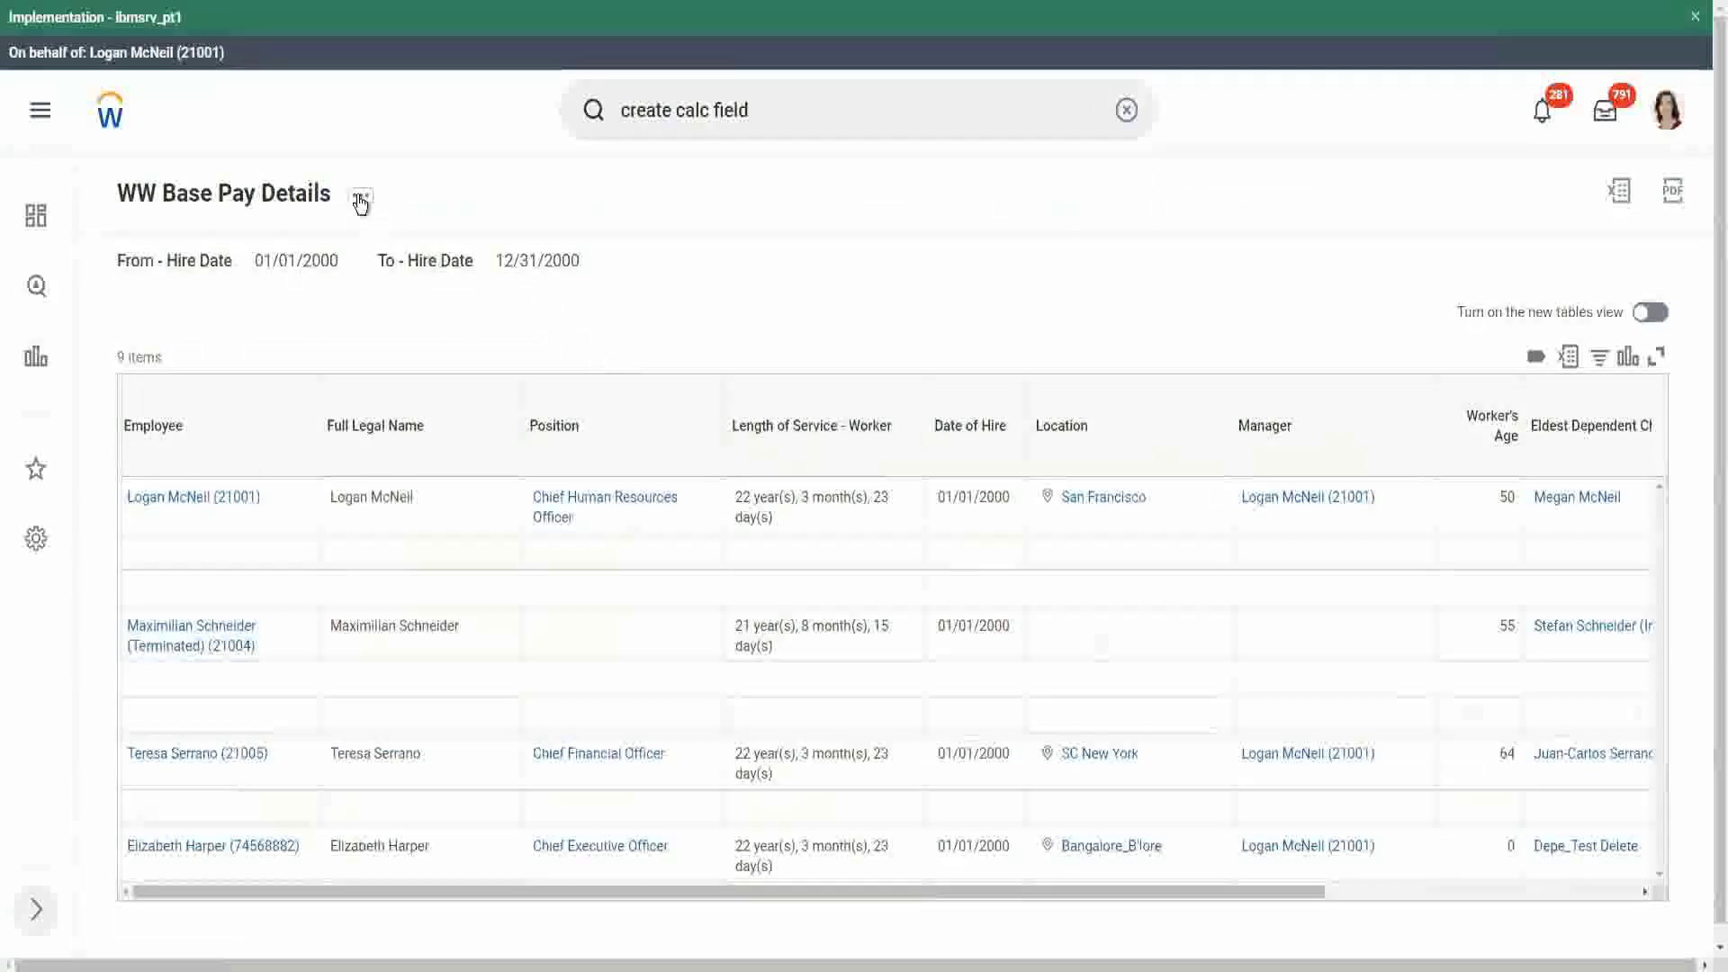
Open the WW Base Pay Details custom report for editing and insert a column row directly below Eldest Dependent Child.
{"action": "left_click", "coordinate": [360, 200]}
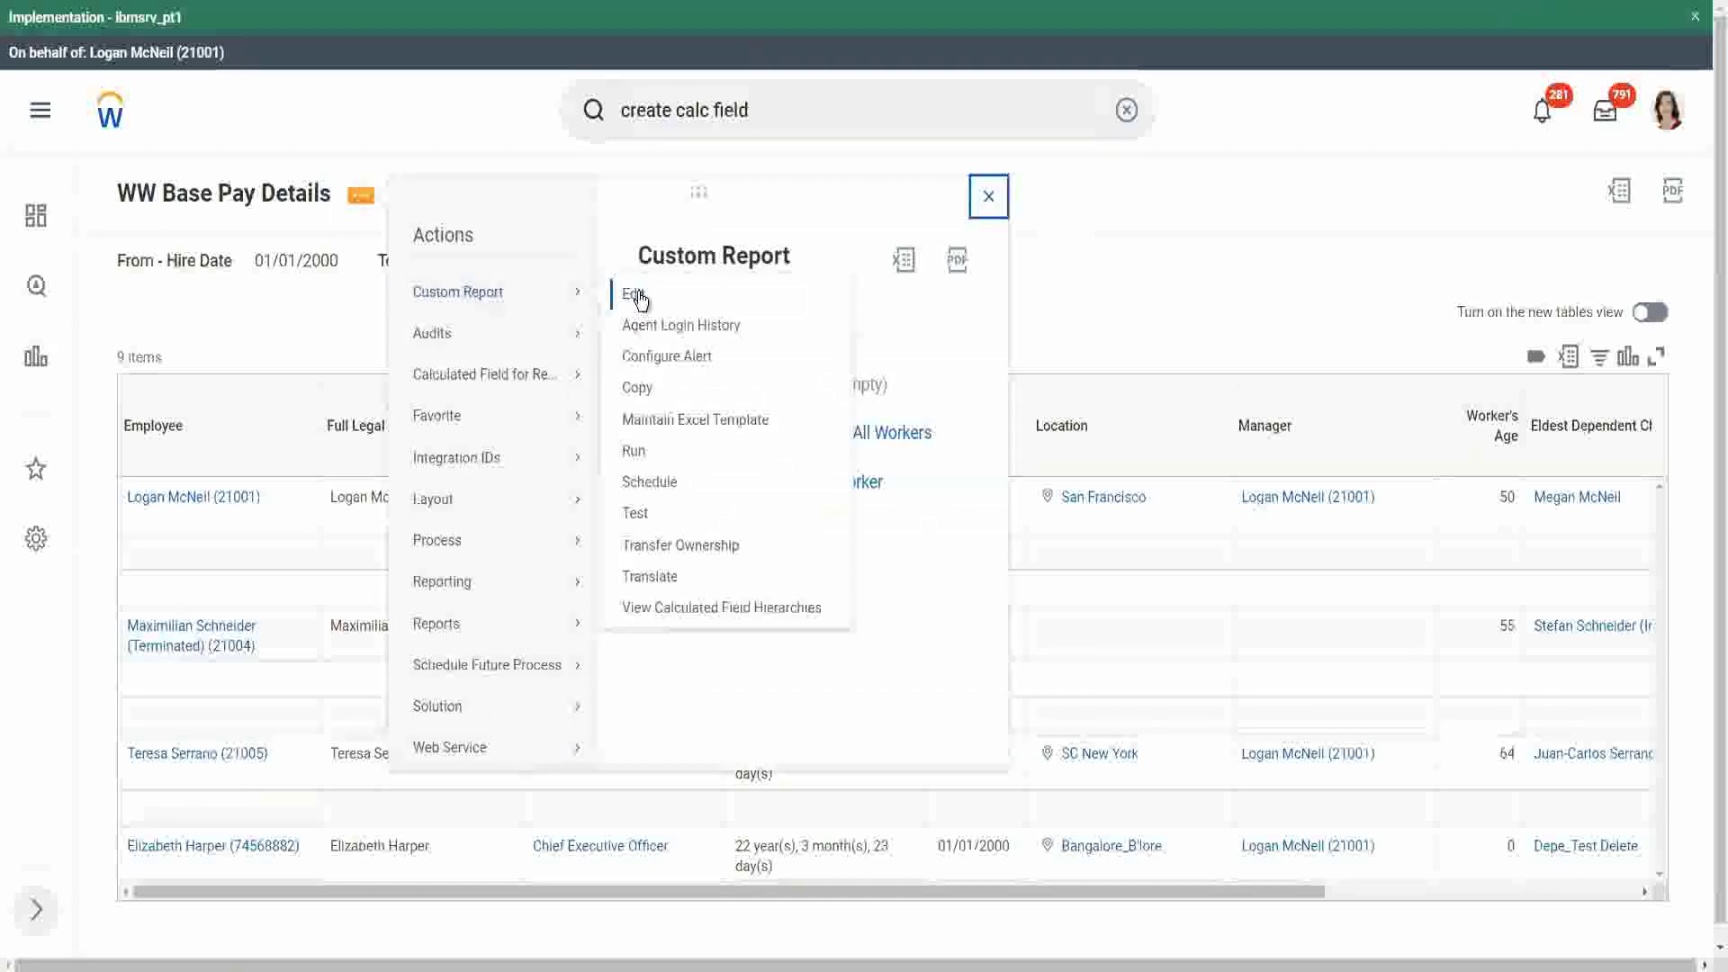
{"action": "left_click", "coordinate": [635, 295]}
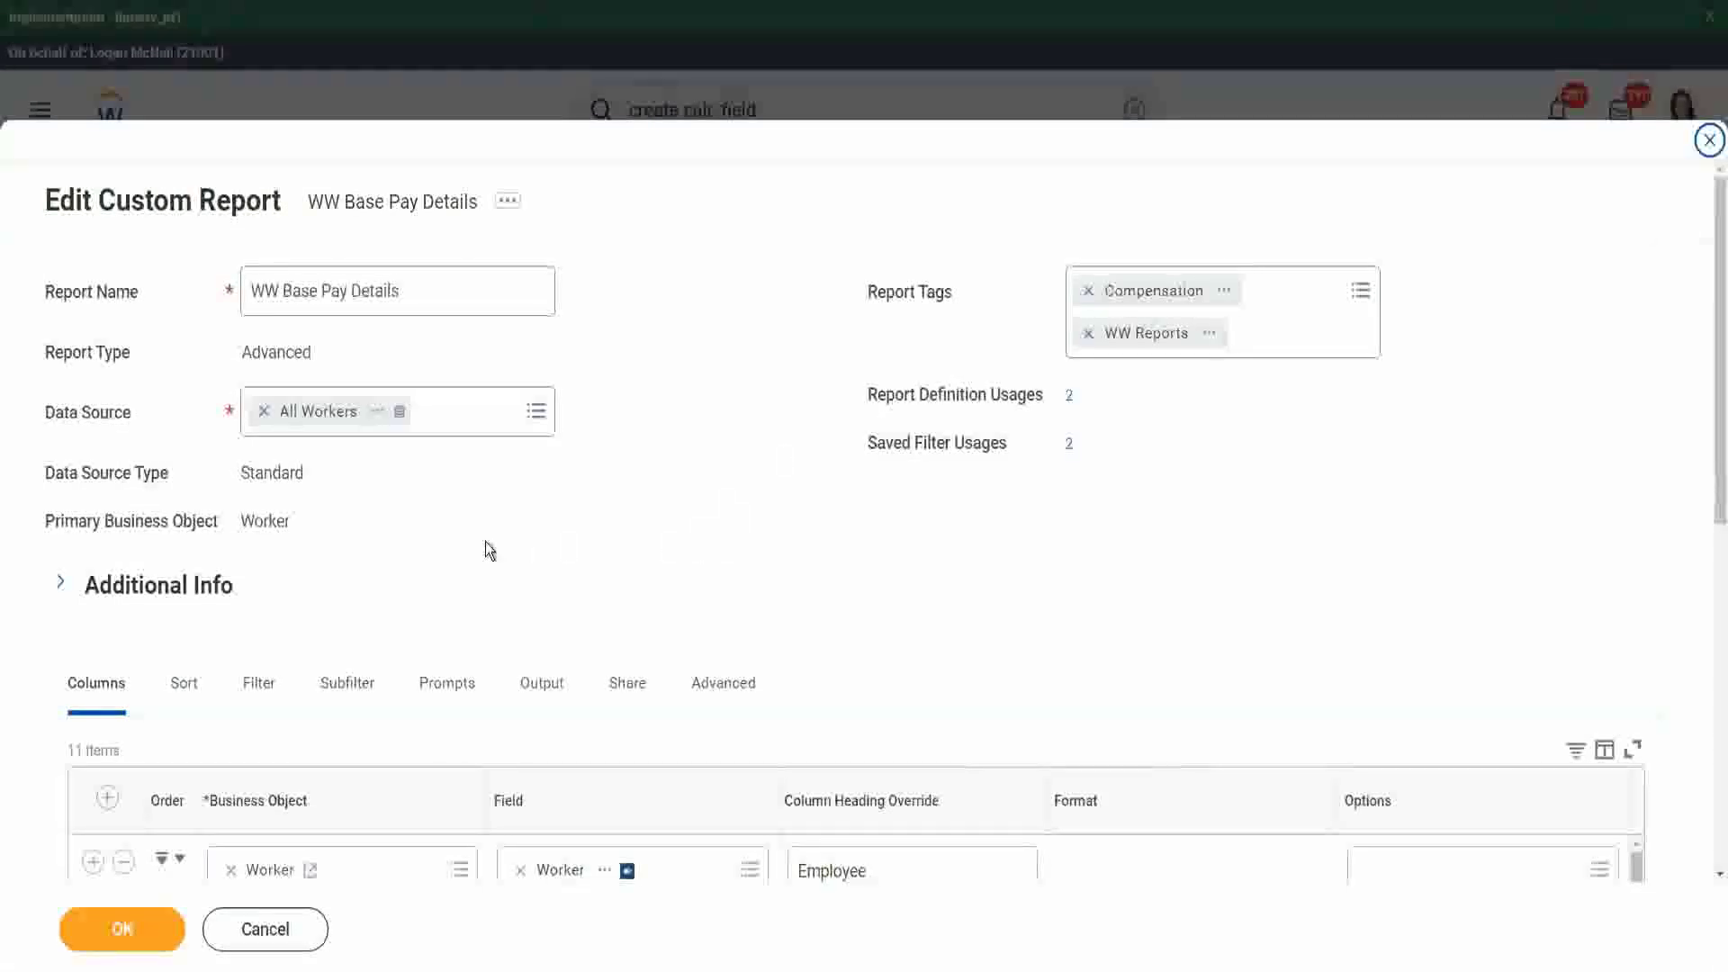
{"action": "scroll", "coordinate": [485, 542], "scroll_direction": "down", "scroll_amount": 8}
{"action": "scroll", "coordinate": [478, 468], "scroll_direction": "down", "scroll_amount": 3}
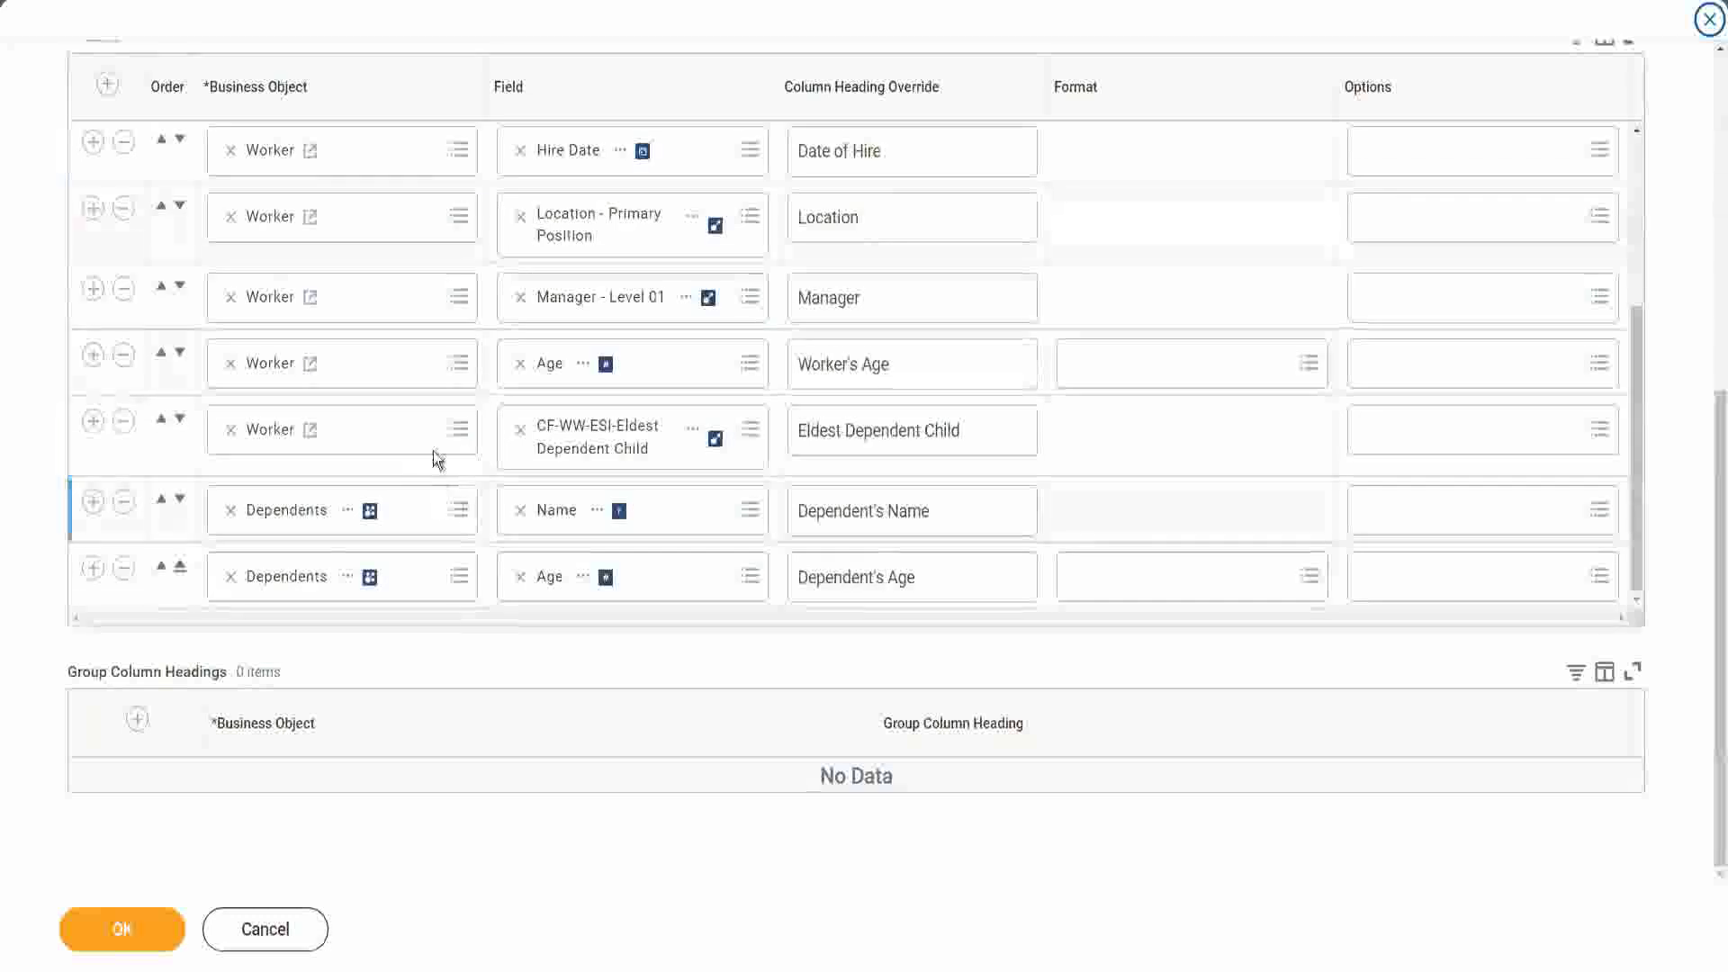
{"action": "left_click", "coordinate": [93, 422]}
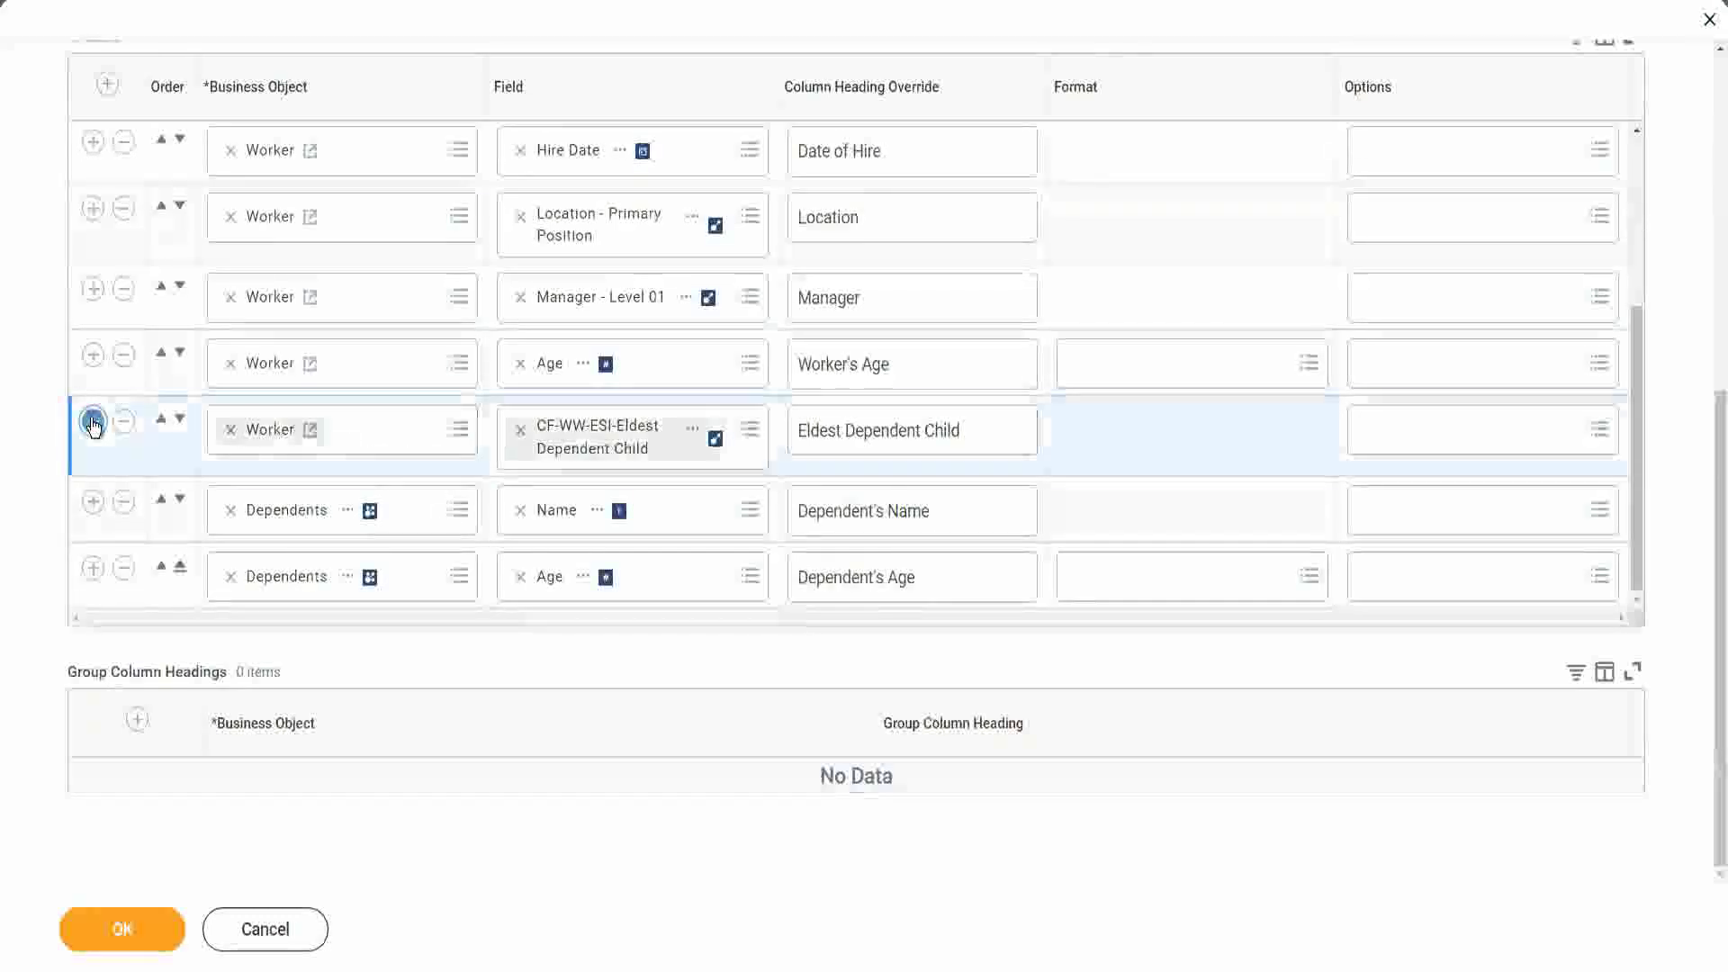
Set the new Worker row's field to CF-WW-LRV-Age of the eldest Dependent Child.
{"action": "left_click", "coordinate": [592, 498]}
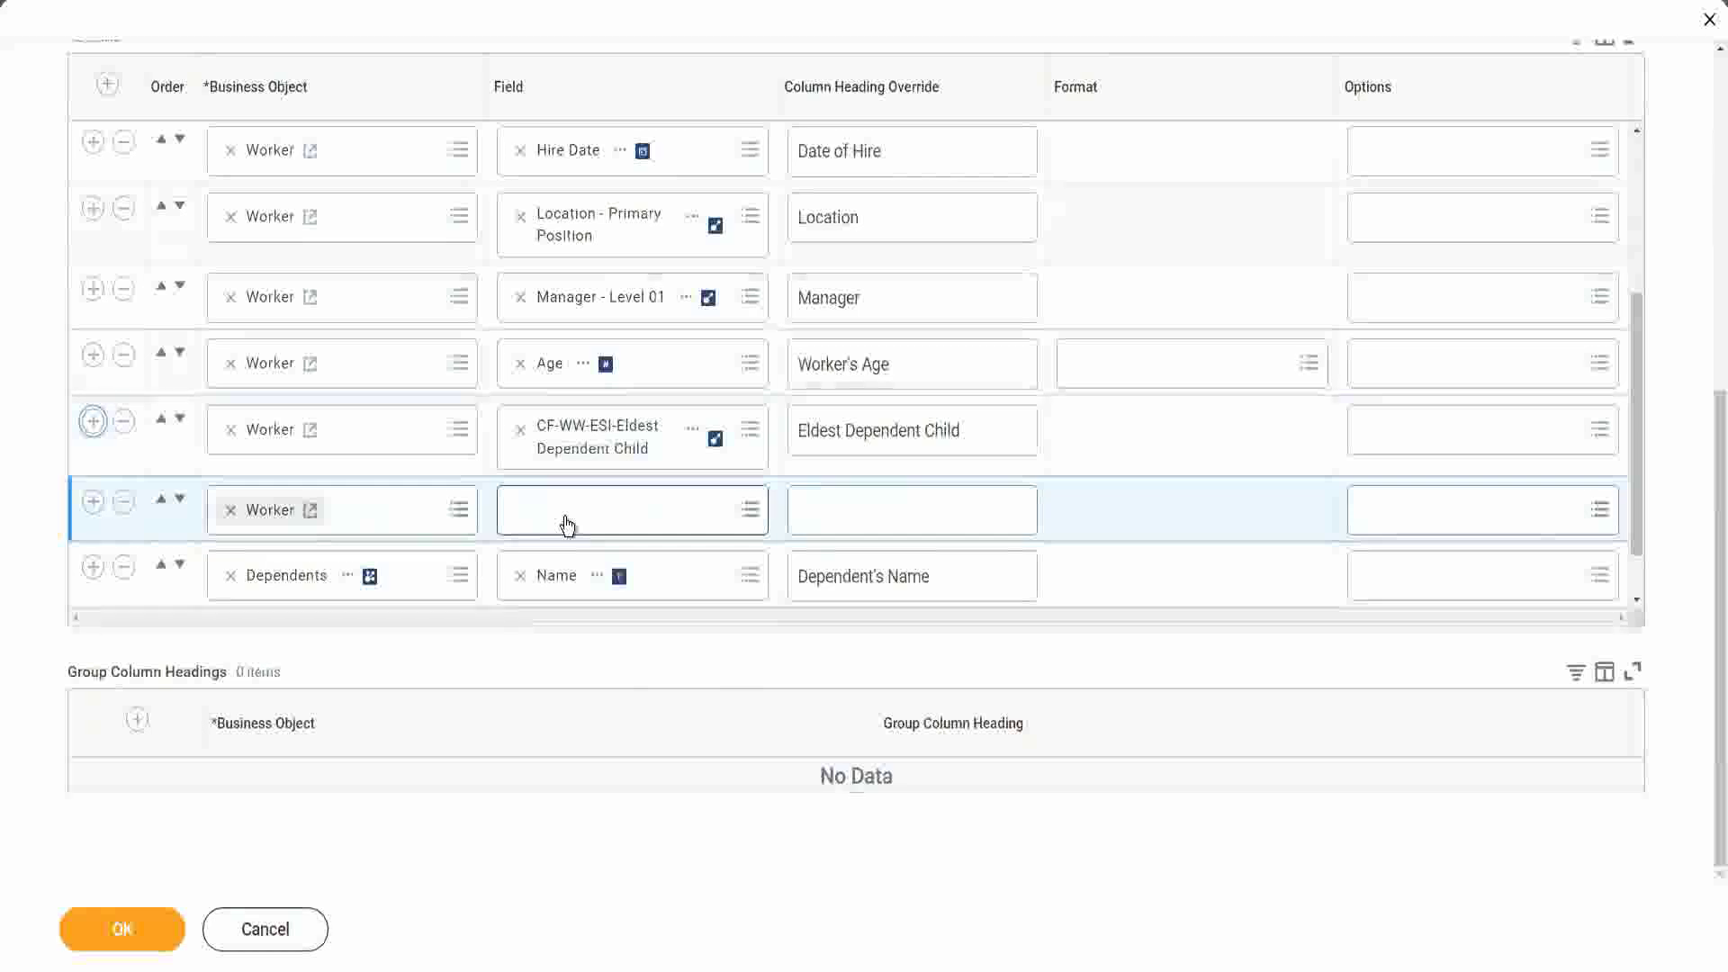
{"action": "left_click", "coordinate": [567, 525]}
{"action": "type", "text": "Age of the eldest Dependent Child"}
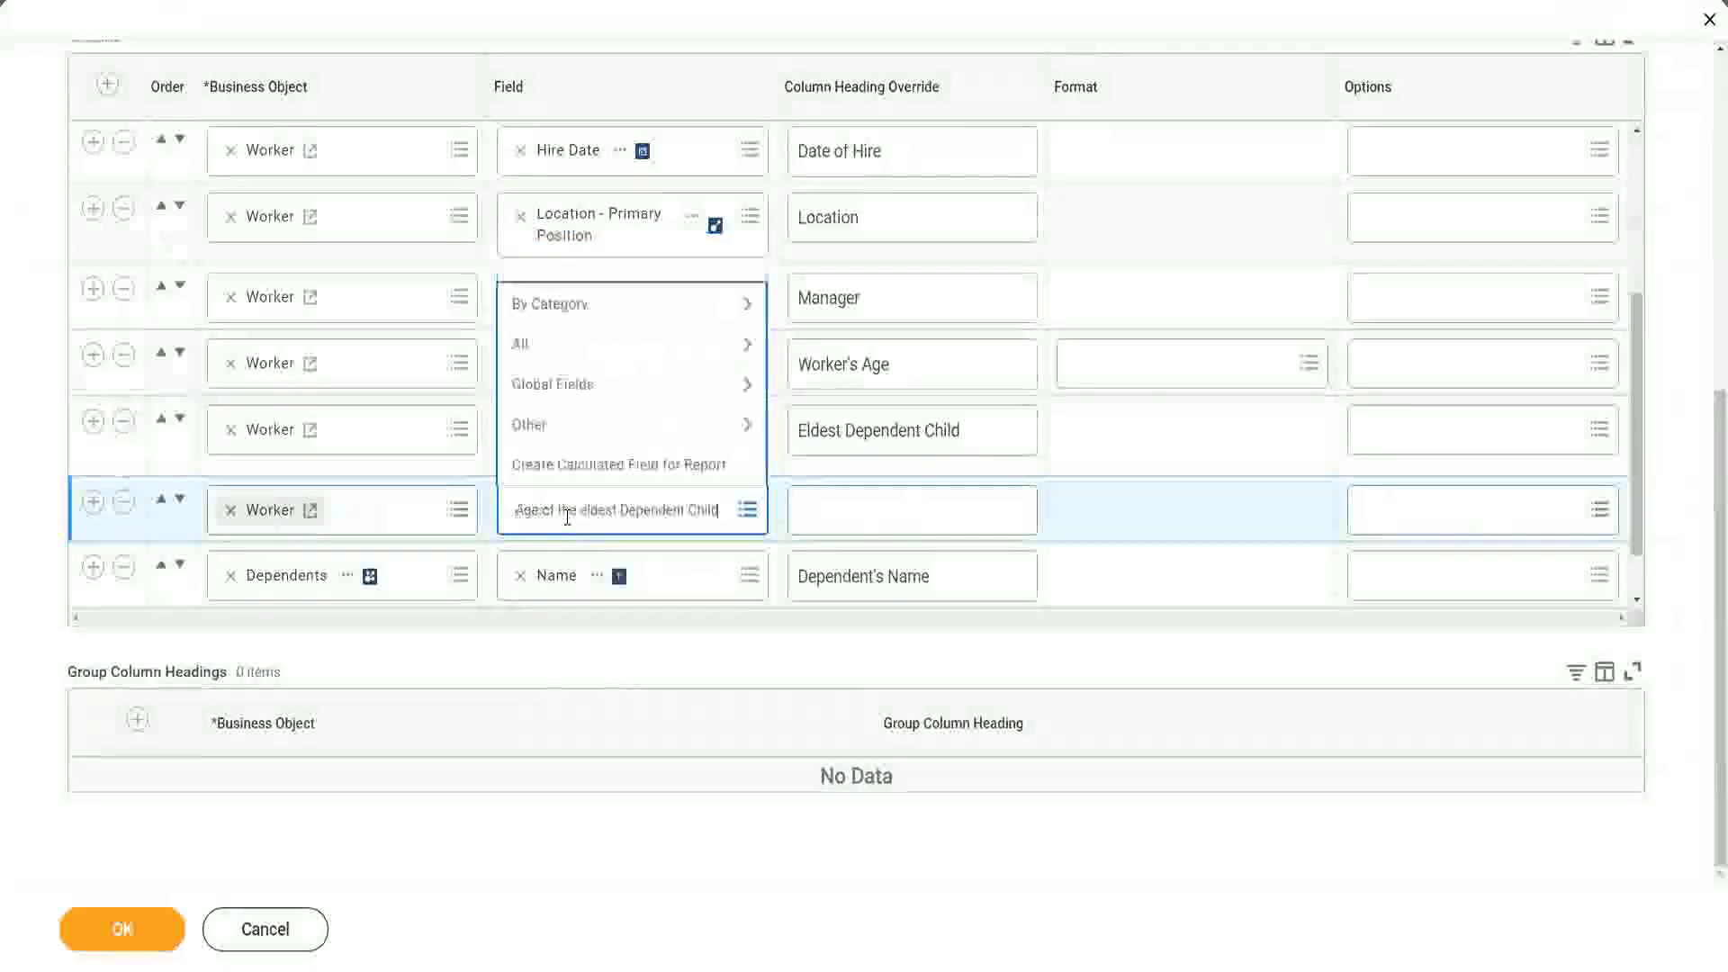
{"action": "key", "text": "Return"}
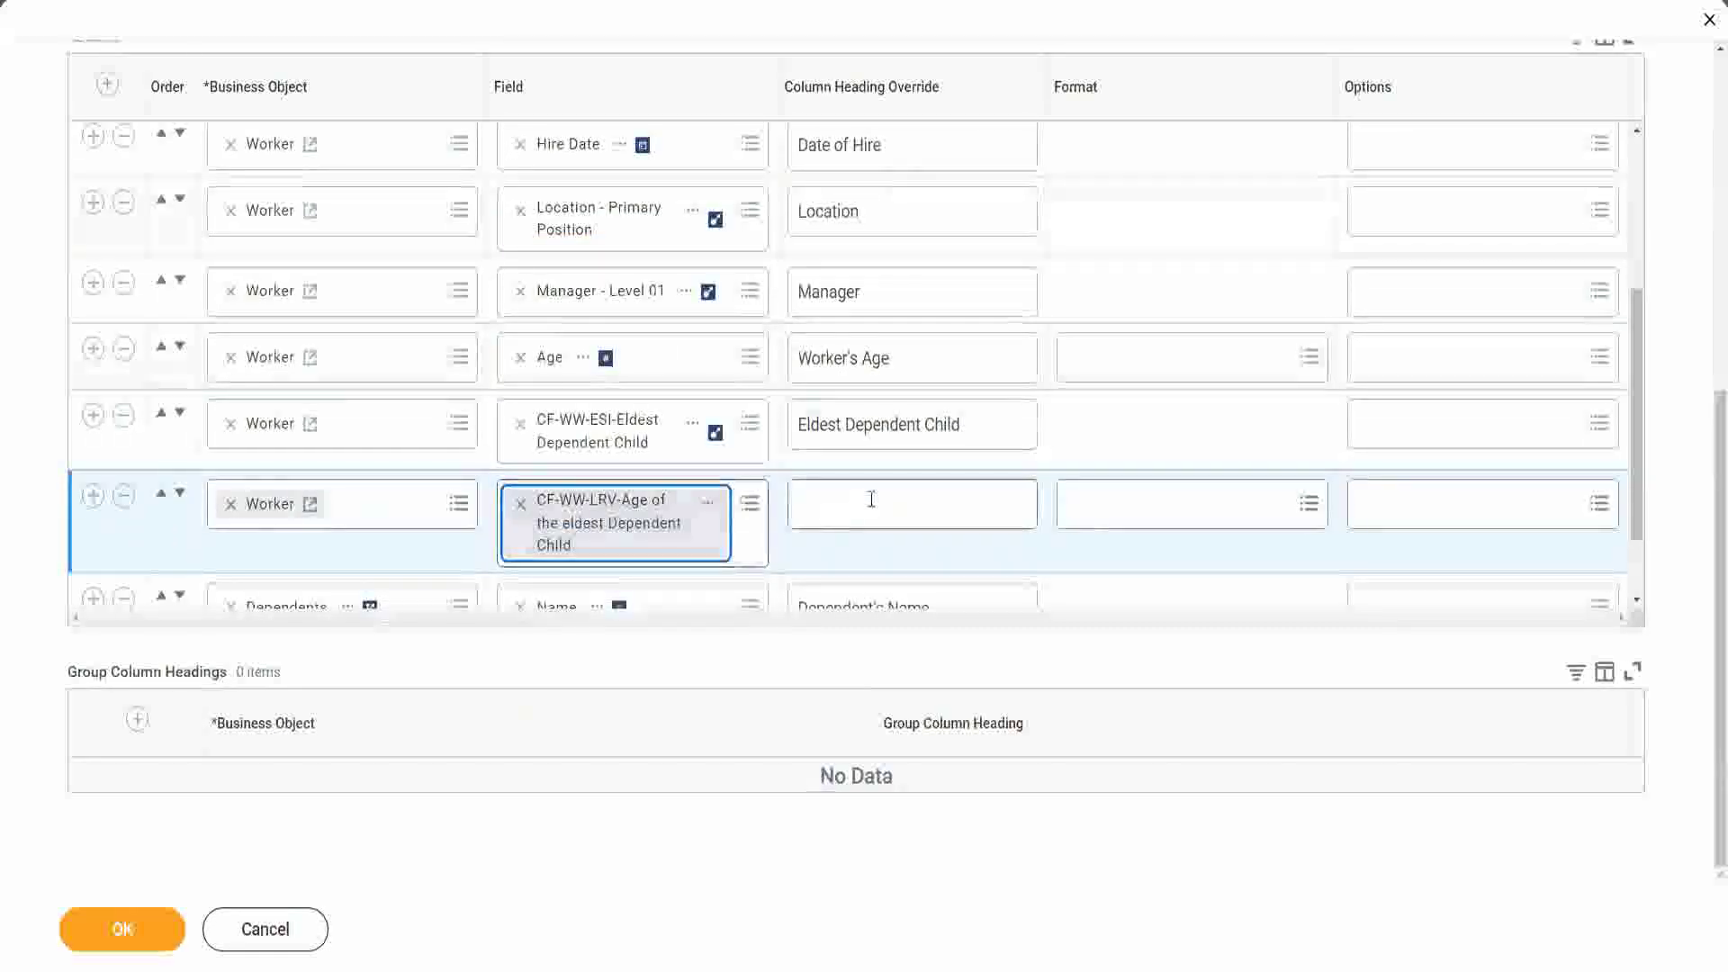
Override the new column's heading with "Age of the Eldest Dependent Child" and save the report definition.
{"action": "left_click", "coordinate": [871, 500]}
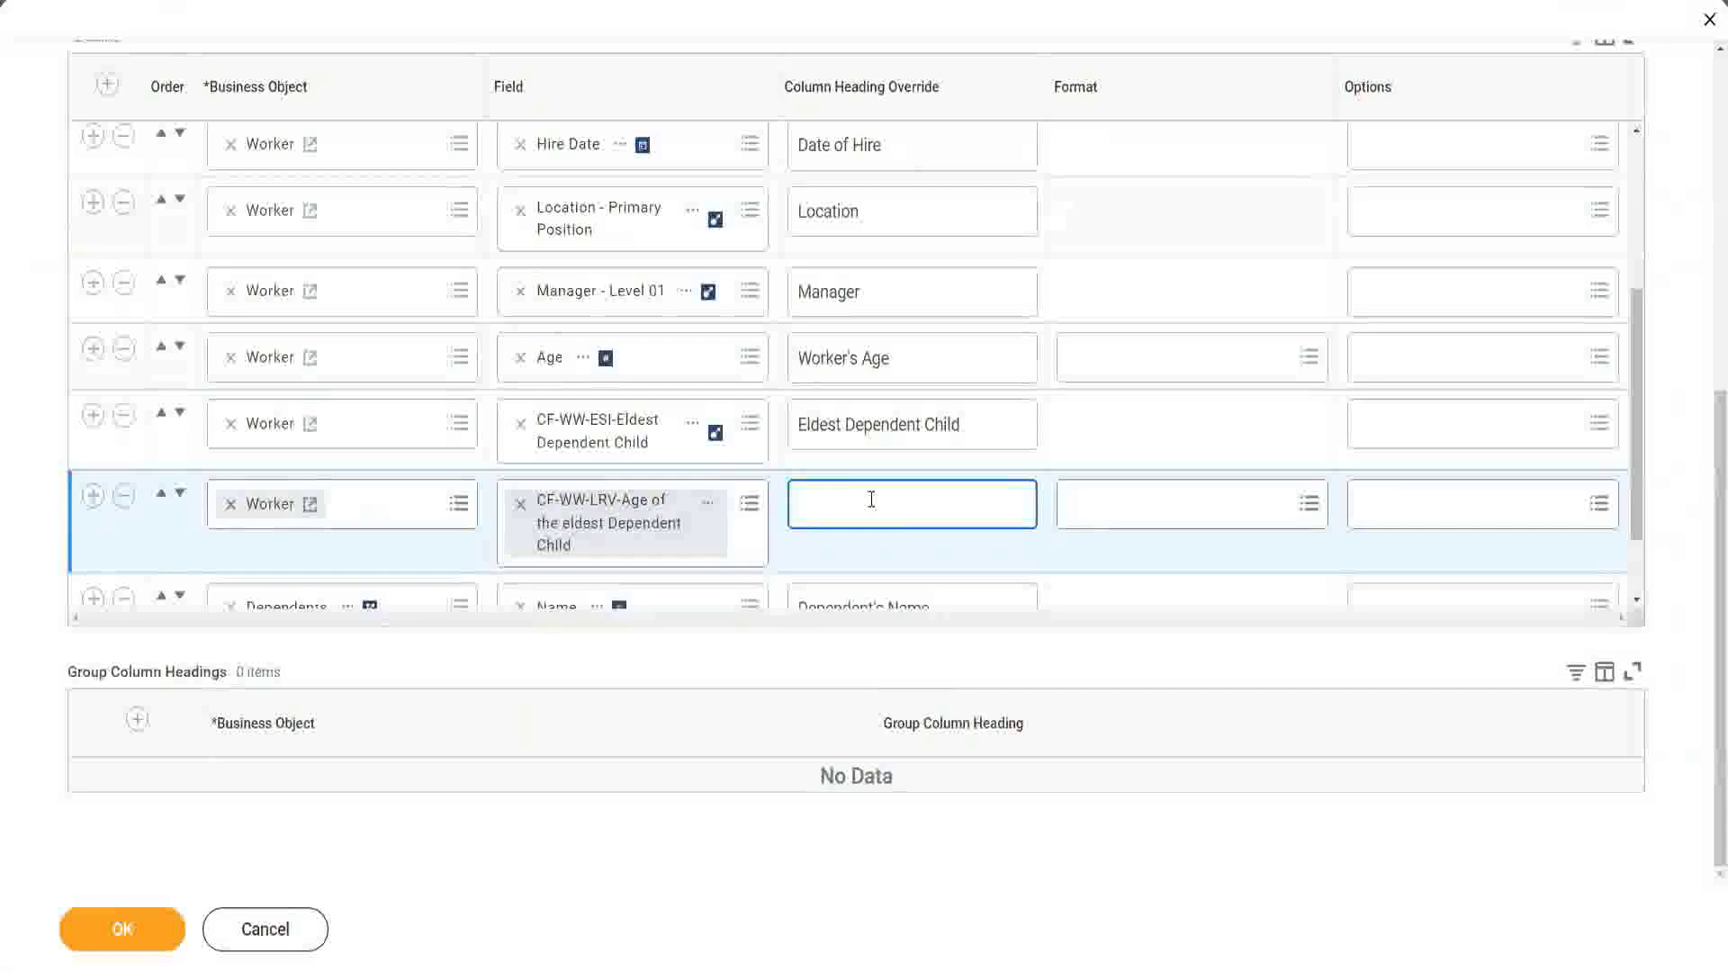
{"action": "type", "text": "Age of the E"}
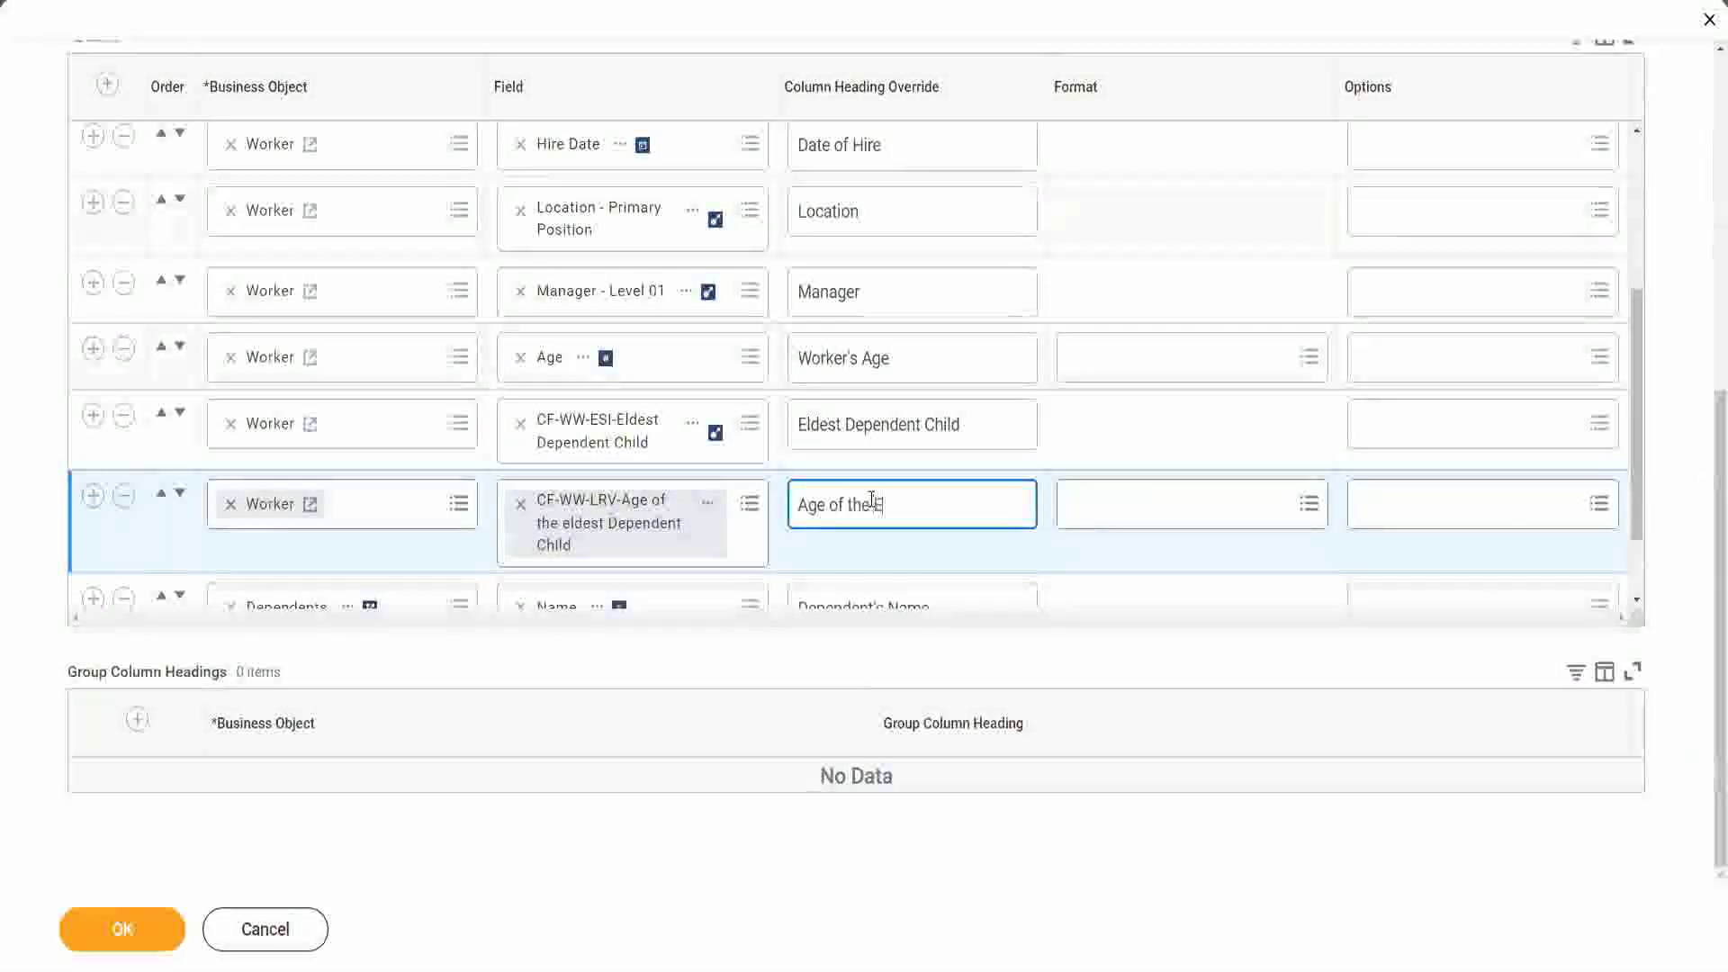
{"action": "type", "text": "ldest De"}
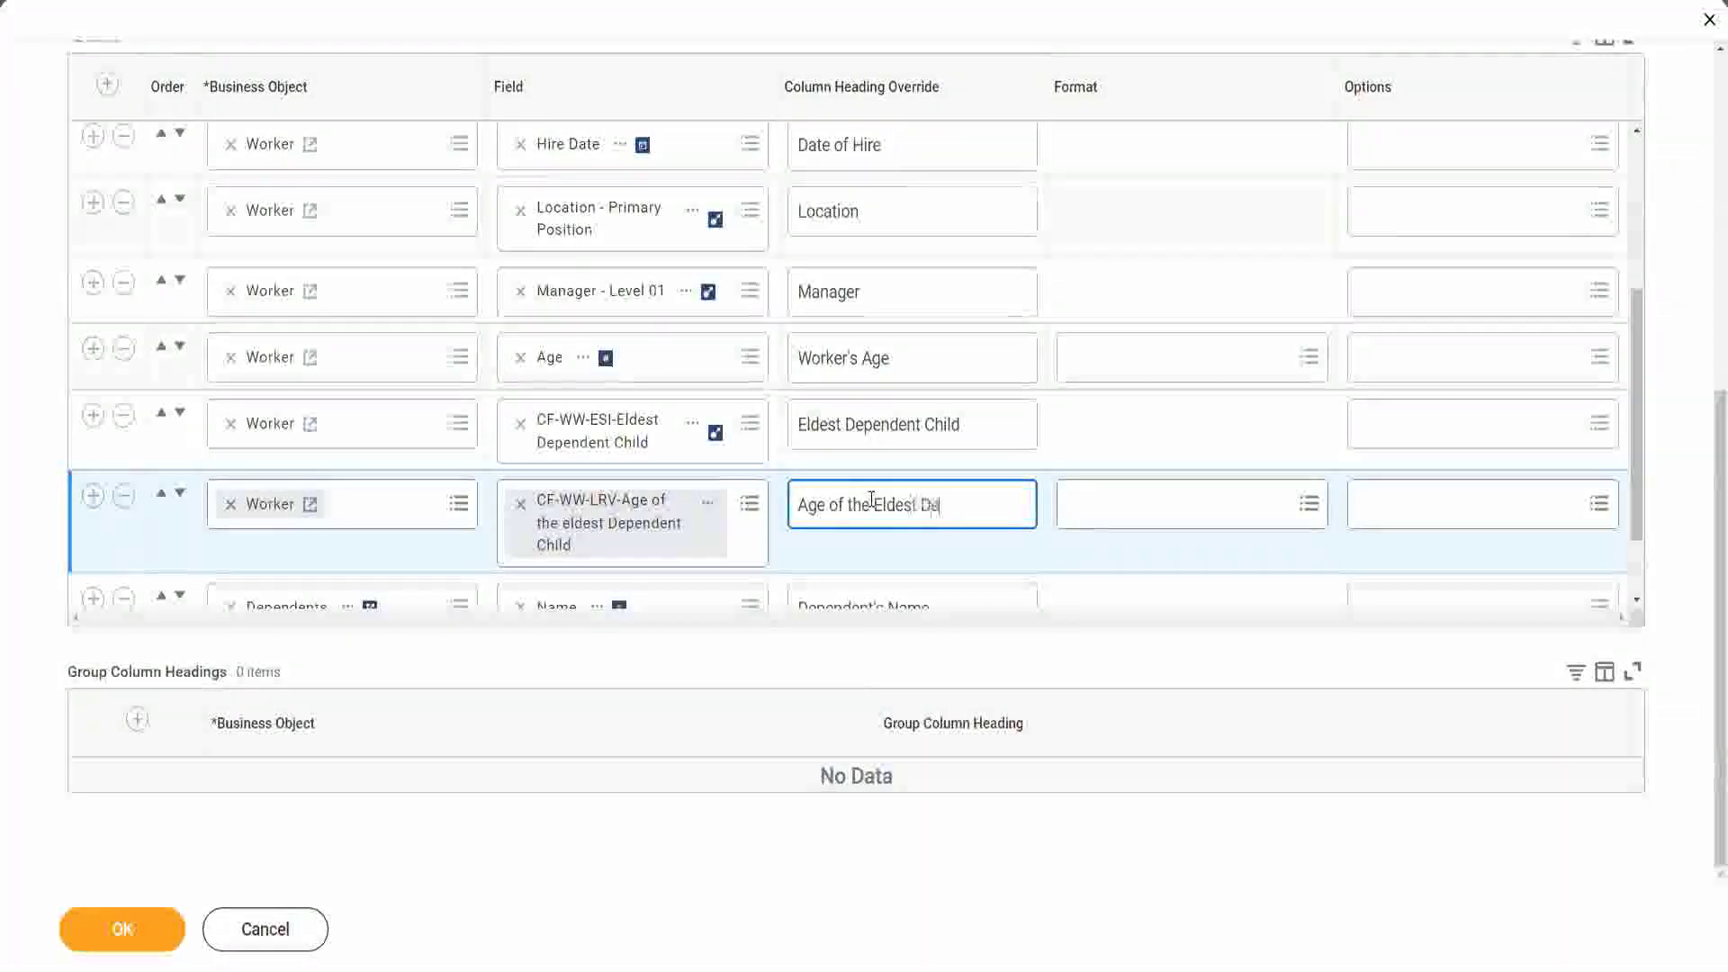
{"action": "type", "text": "pendent Child"}
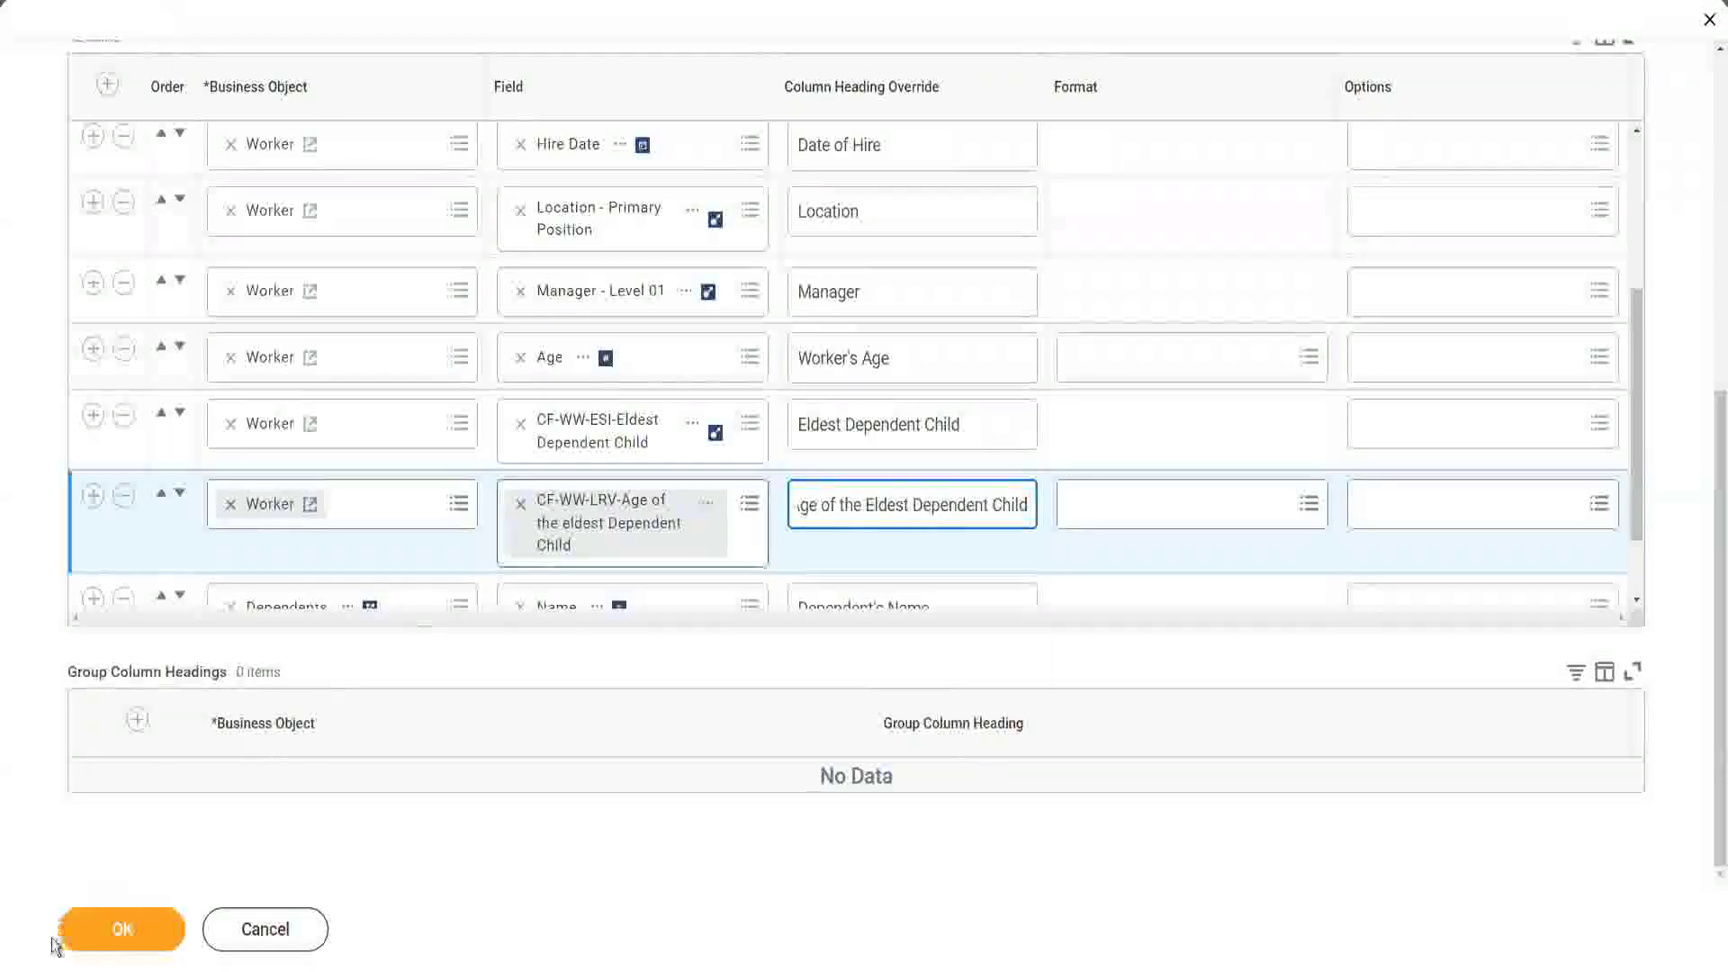
{"action": "left_click", "coordinate": [102, 942]}
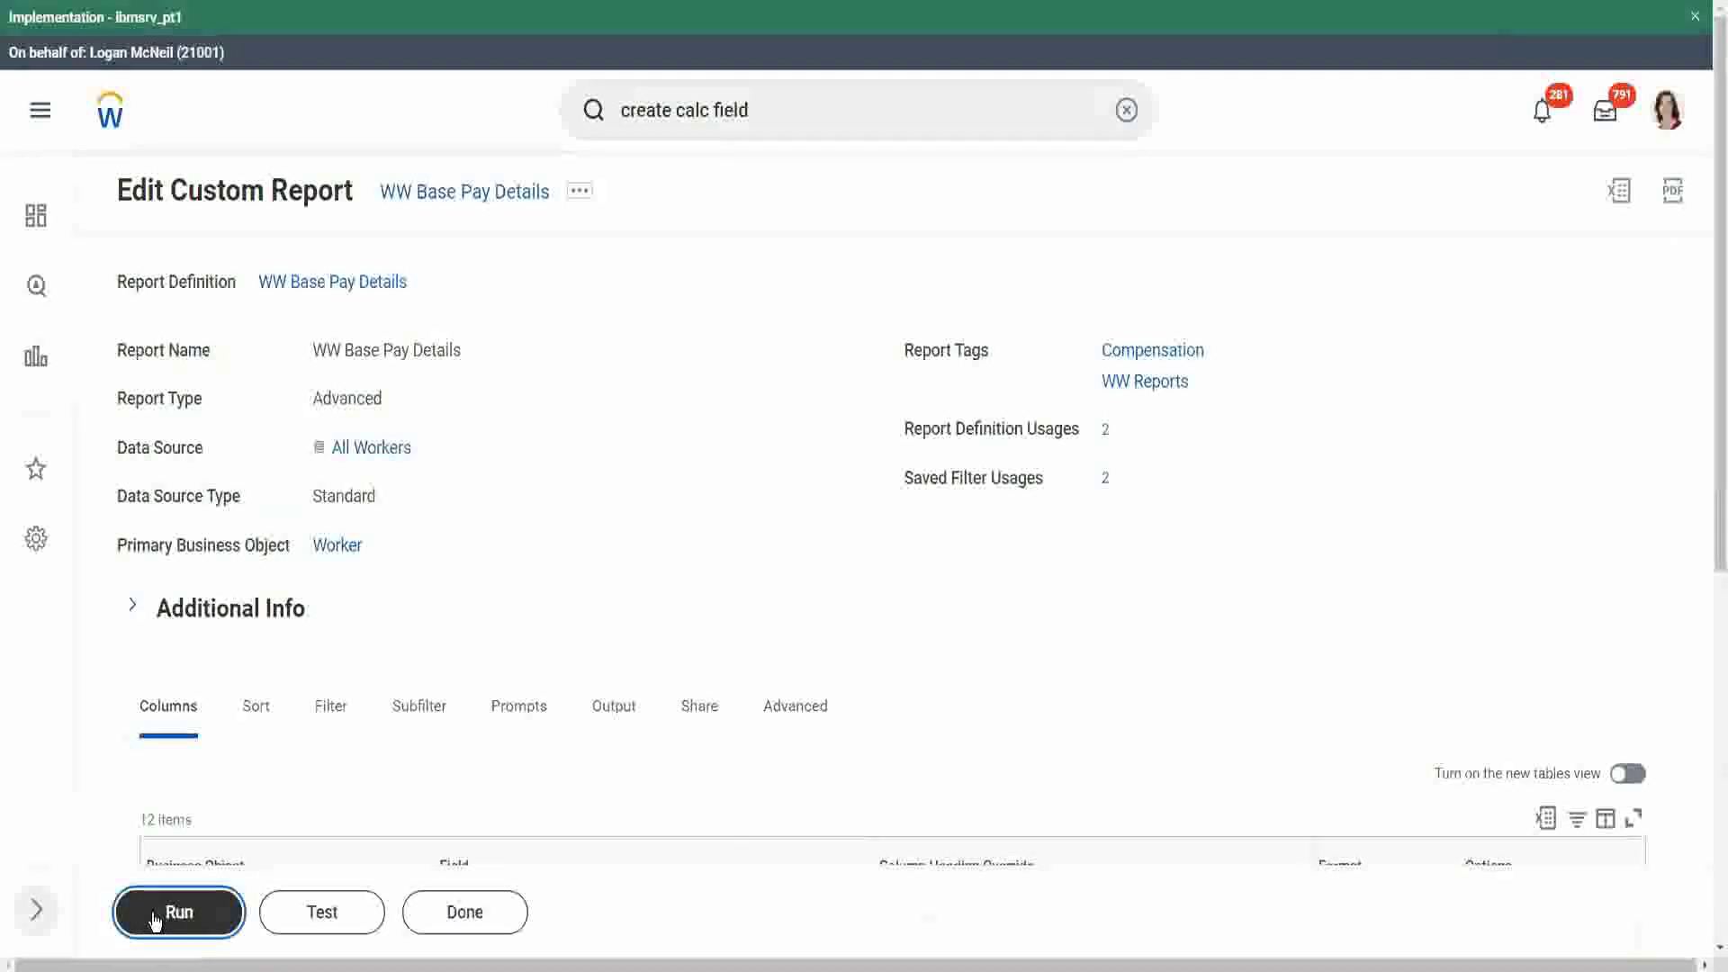
Start a run of the report with the hire date range set from 01/01/2000 to 12/31/2000.
{"action": "left_click", "coordinate": [155, 922]}
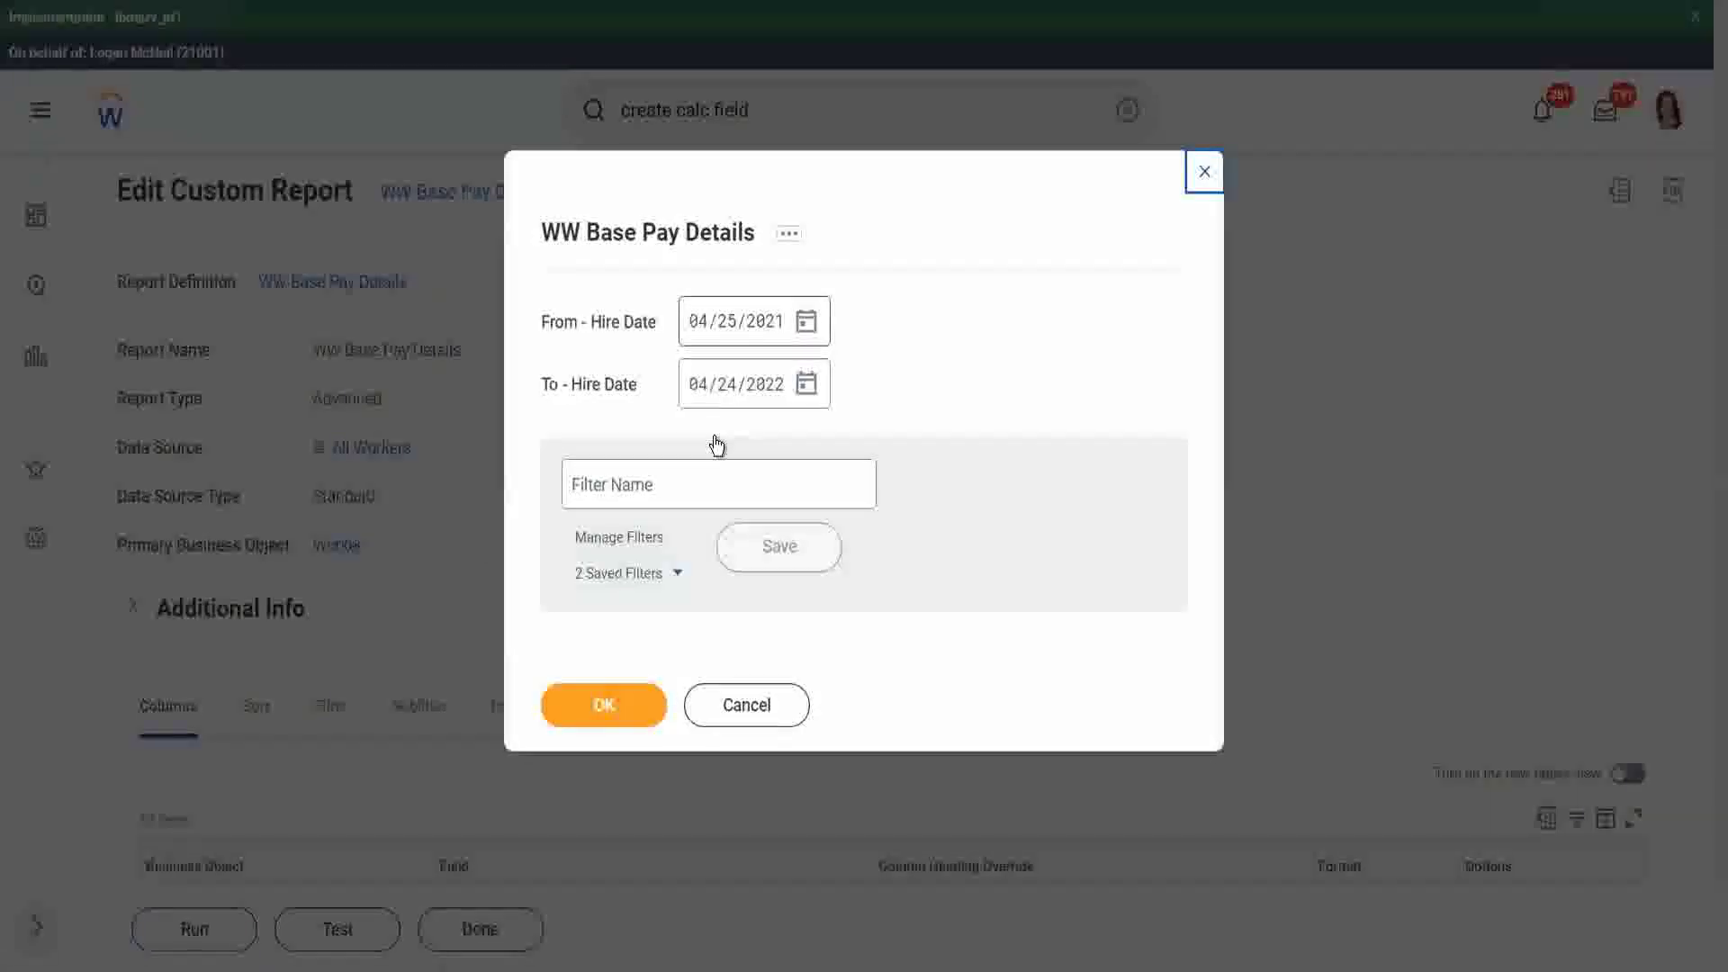
{"action": "type", "text": "01/01/20"}
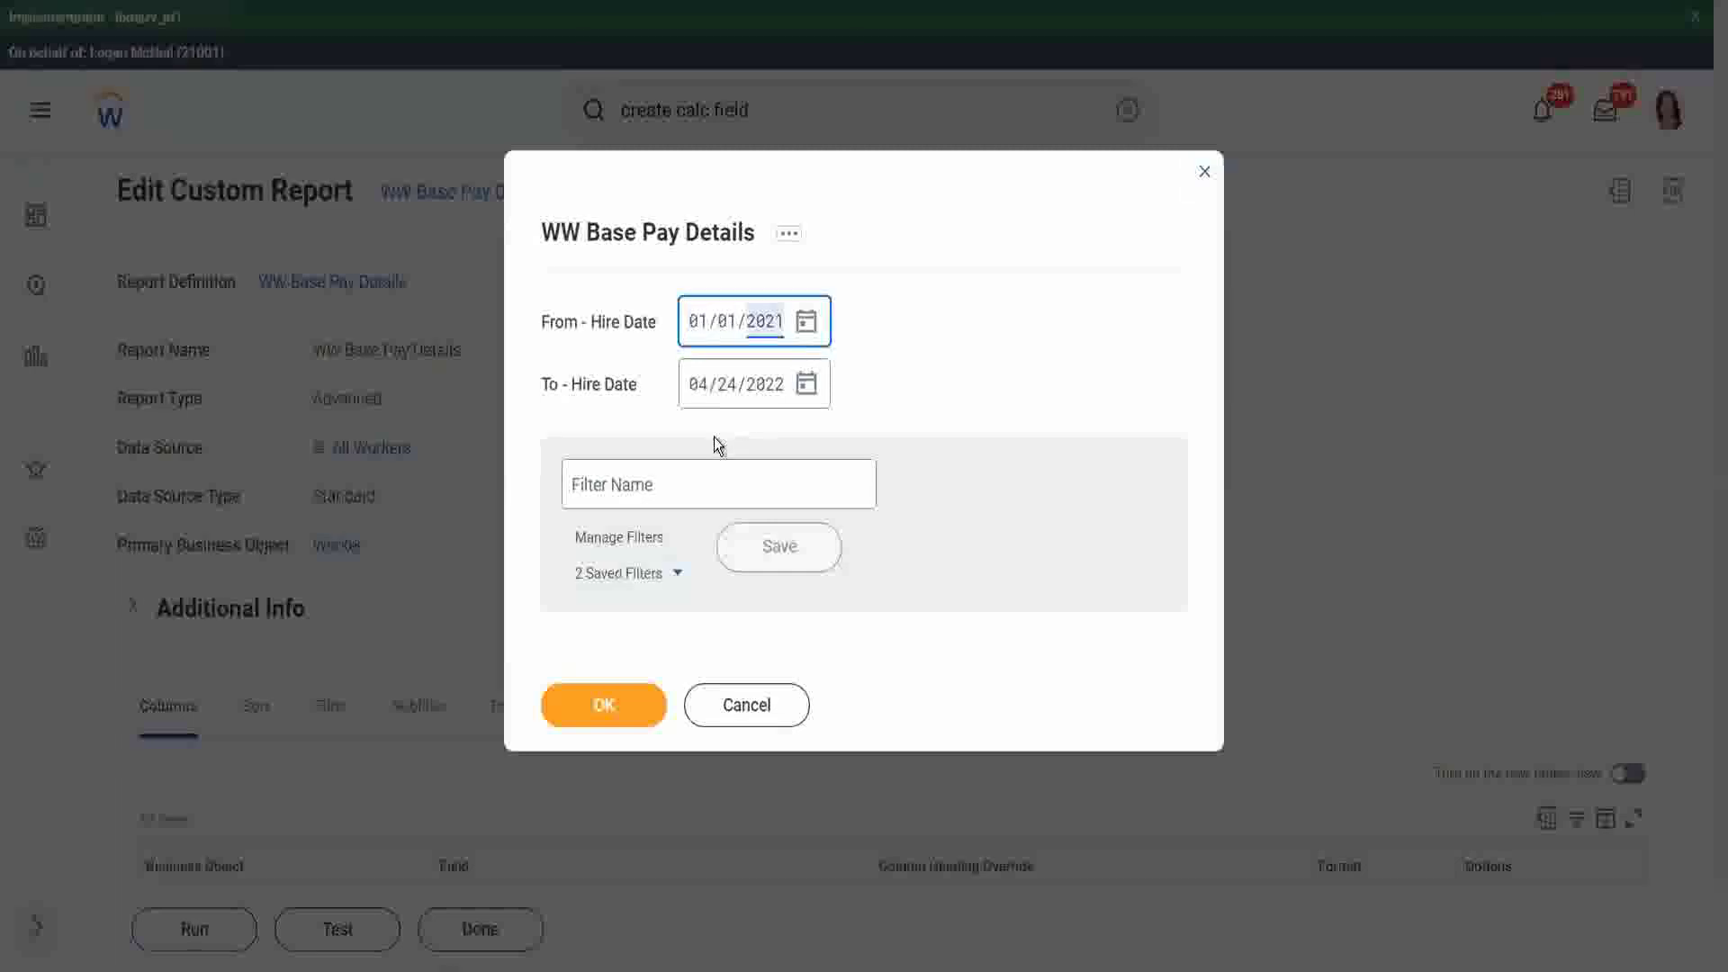
{"action": "type", "text": "00"}
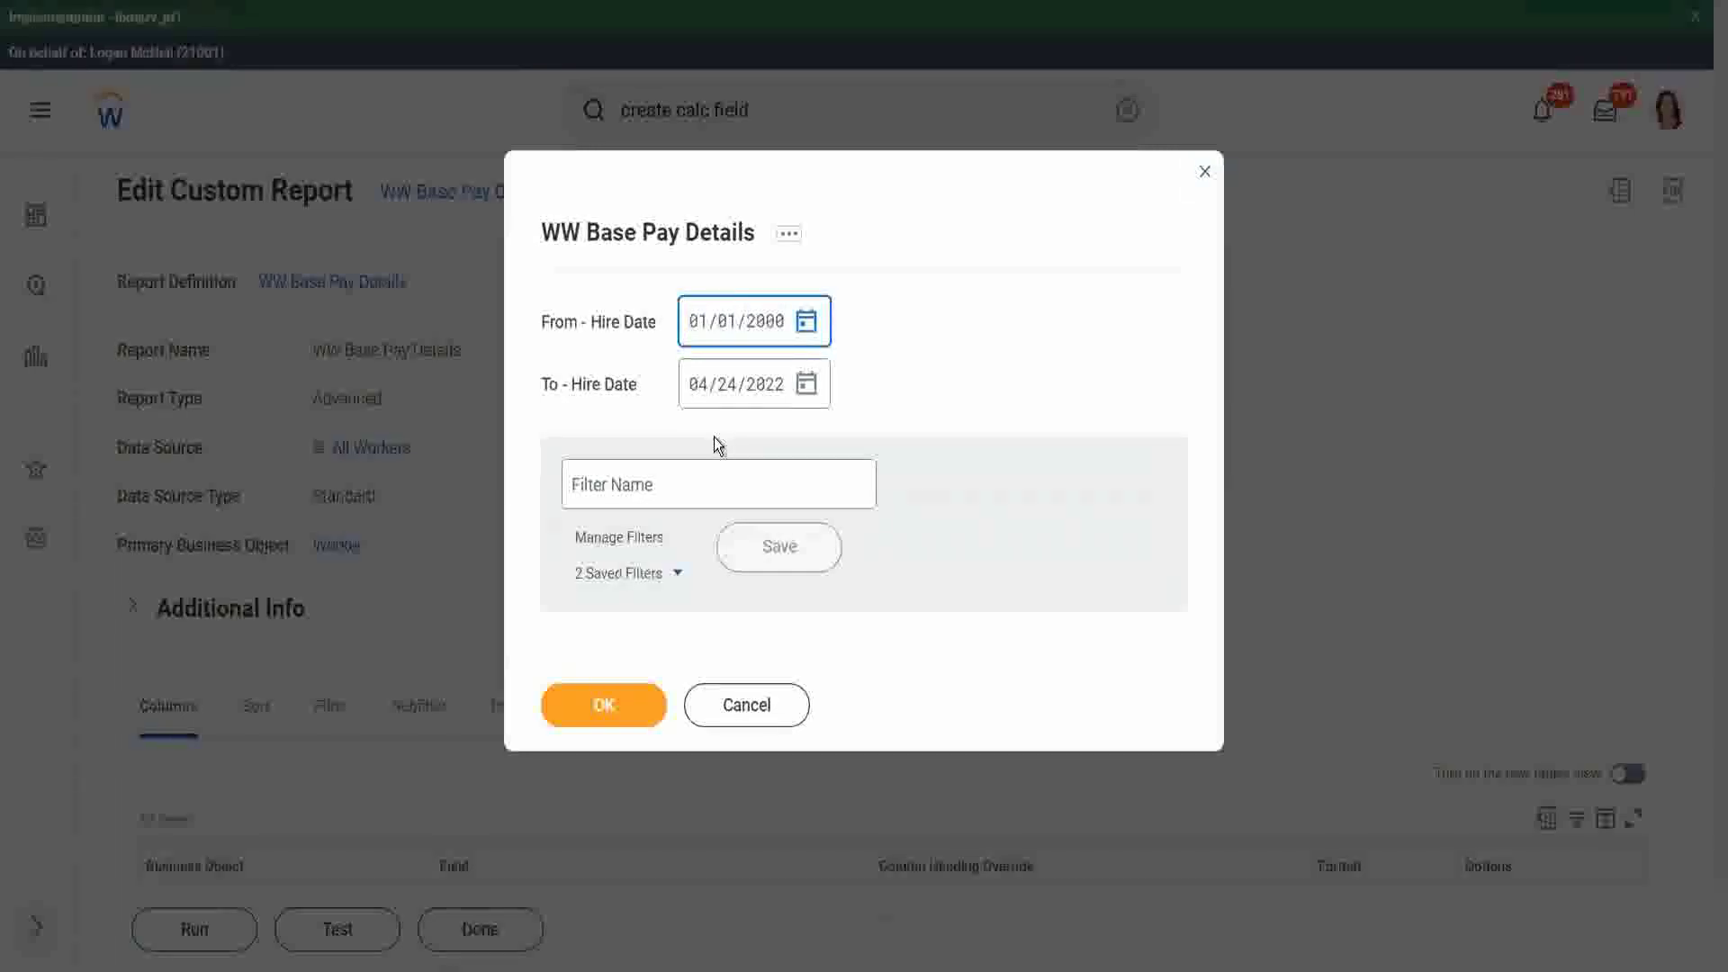
{"action": "key", "text": "Tab"}
{"action": "type", "text": "12/31/"}
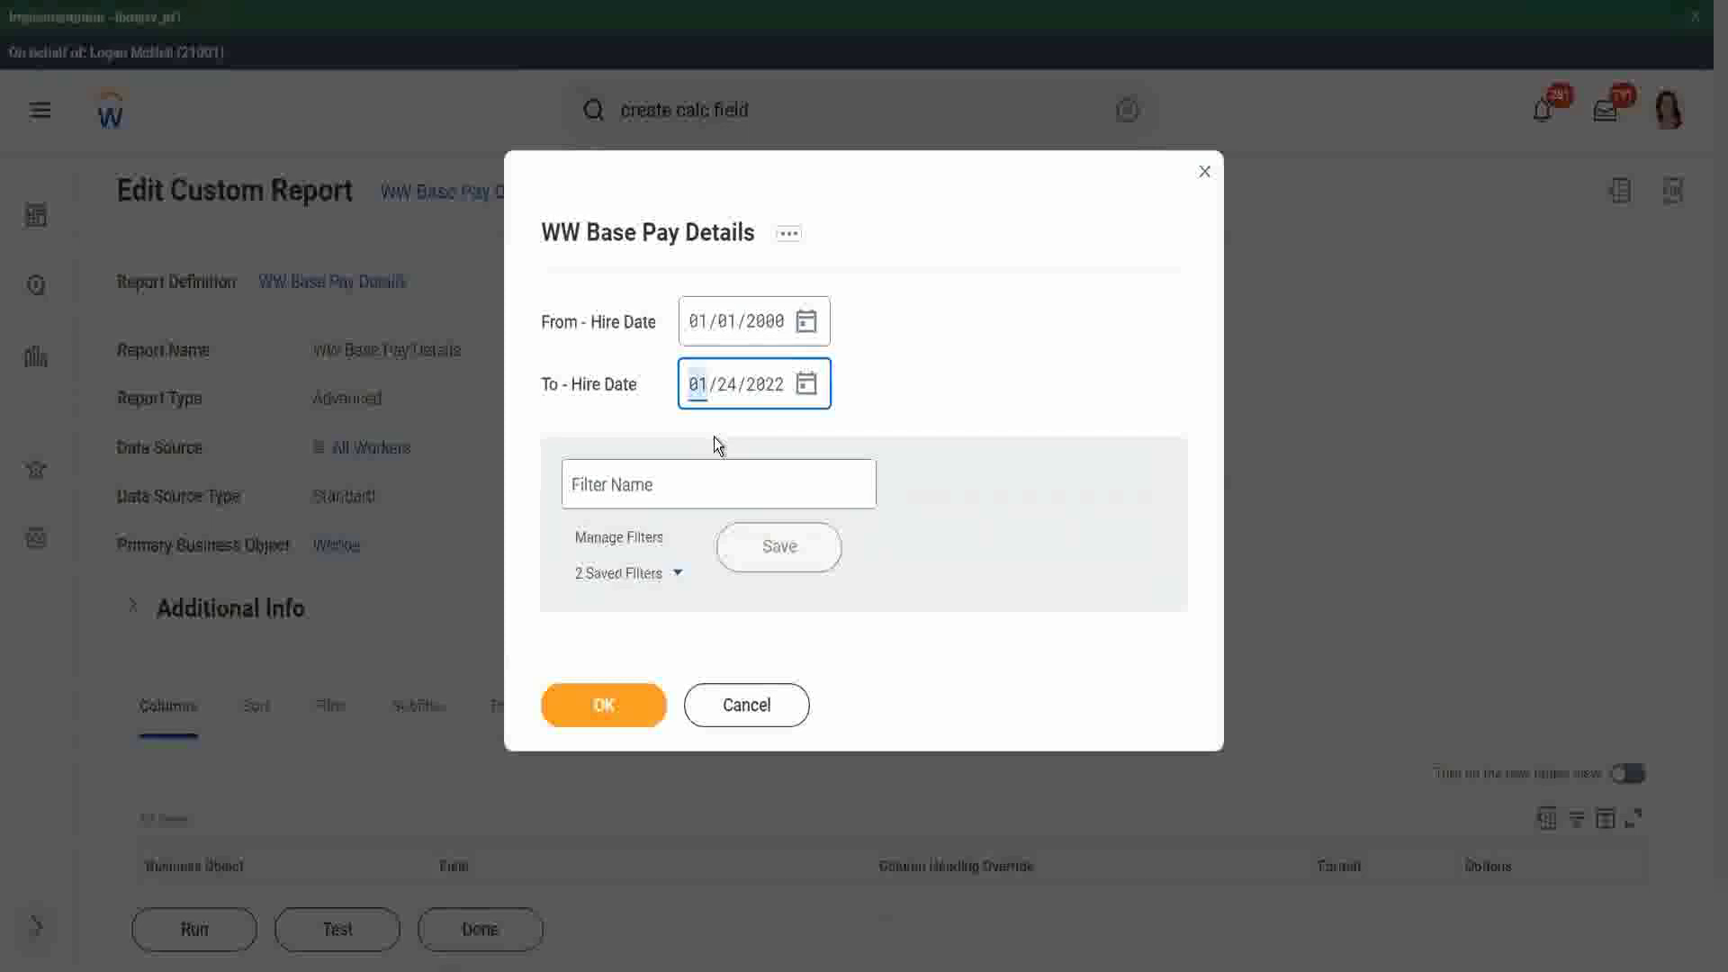
{"action": "type", "text": "2000"}
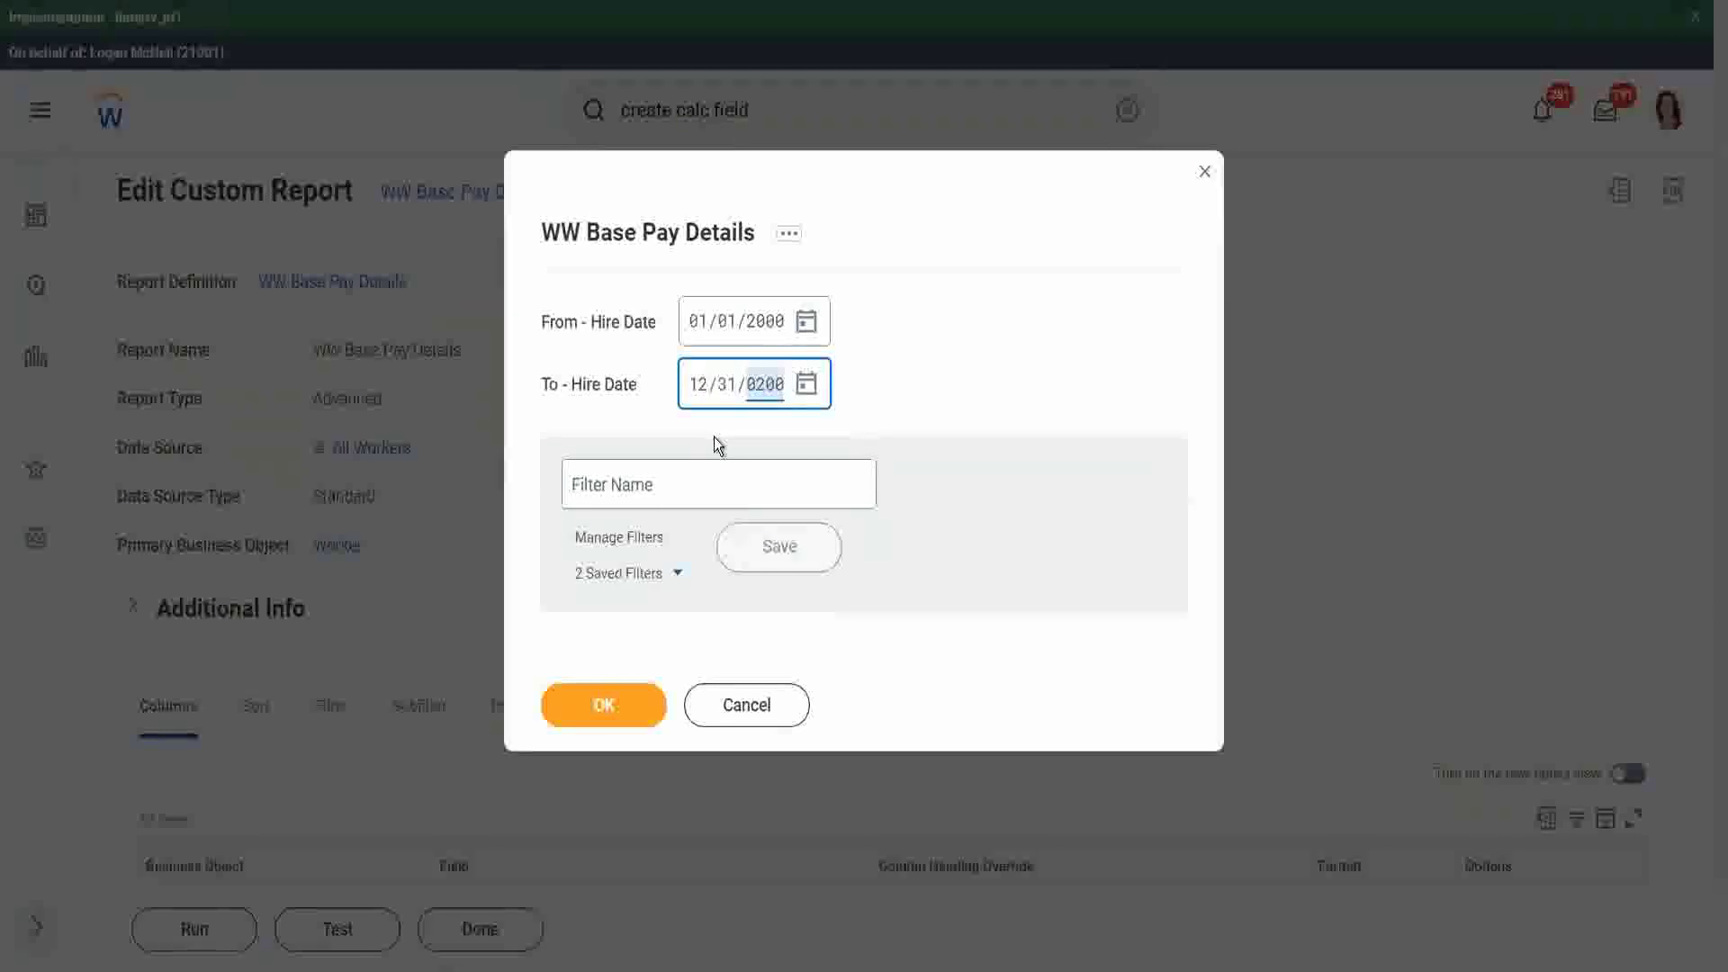
Save the hire date prompt values as a filter named 2000 and display the report results.
{"action": "left_click", "coordinate": [664, 482]}
{"action": "type", "text": "2000"}
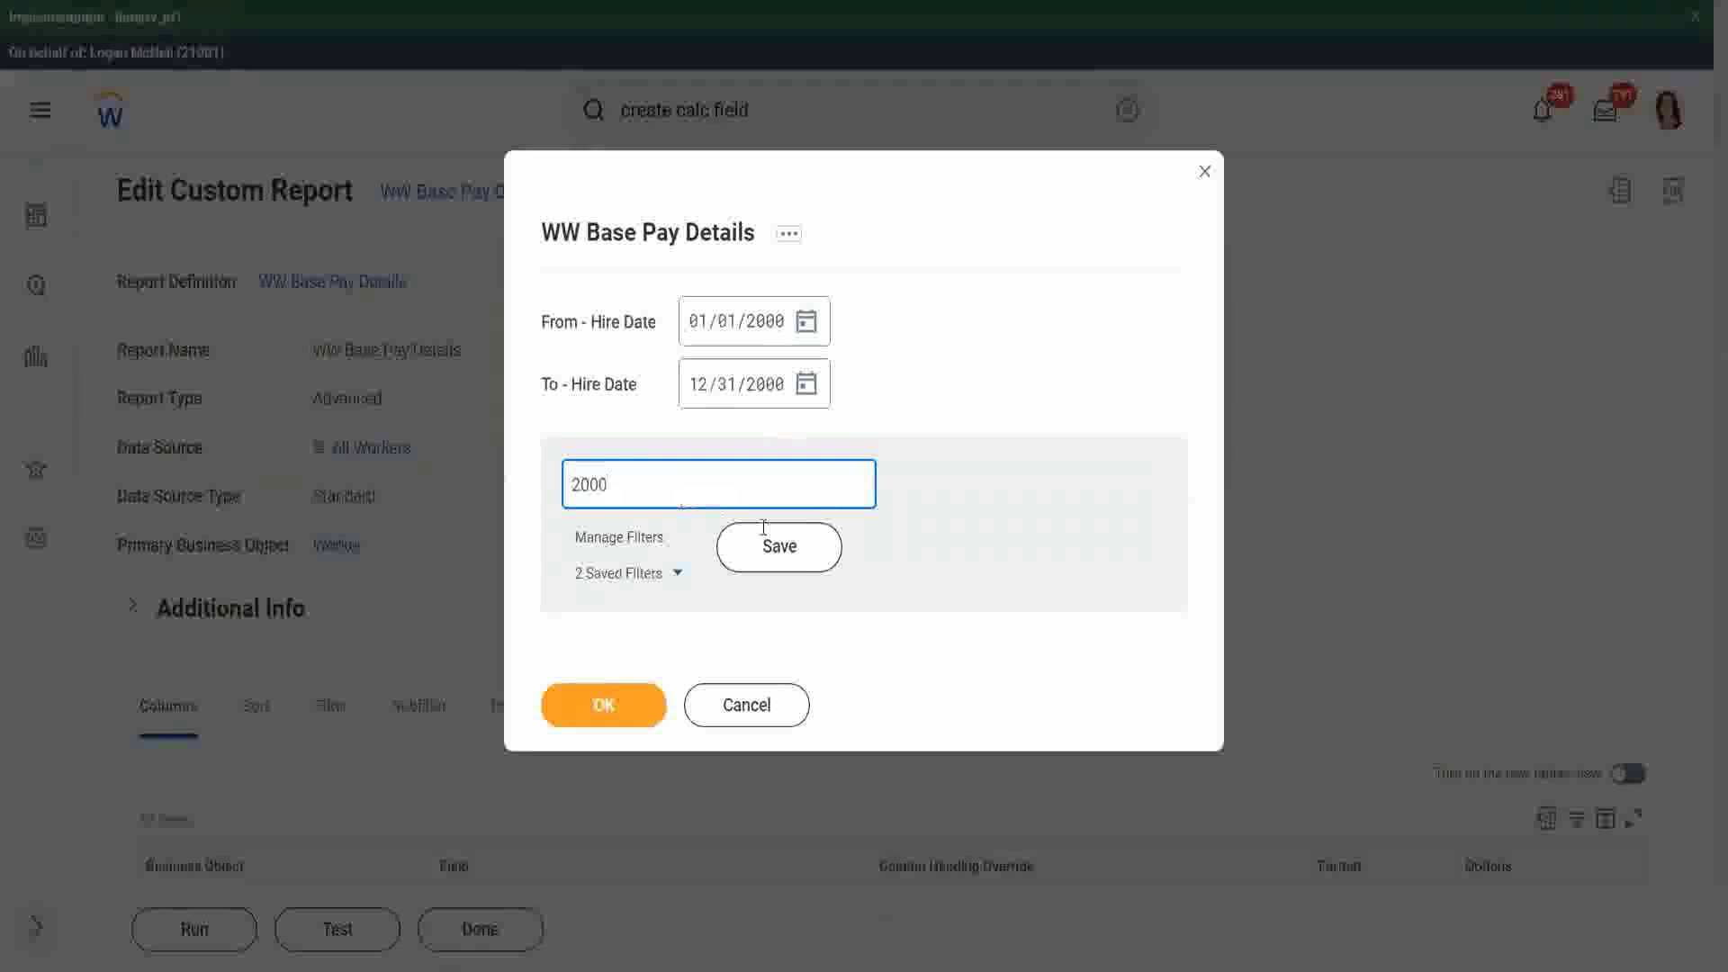
{"action": "left_click", "coordinate": [772, 543]}
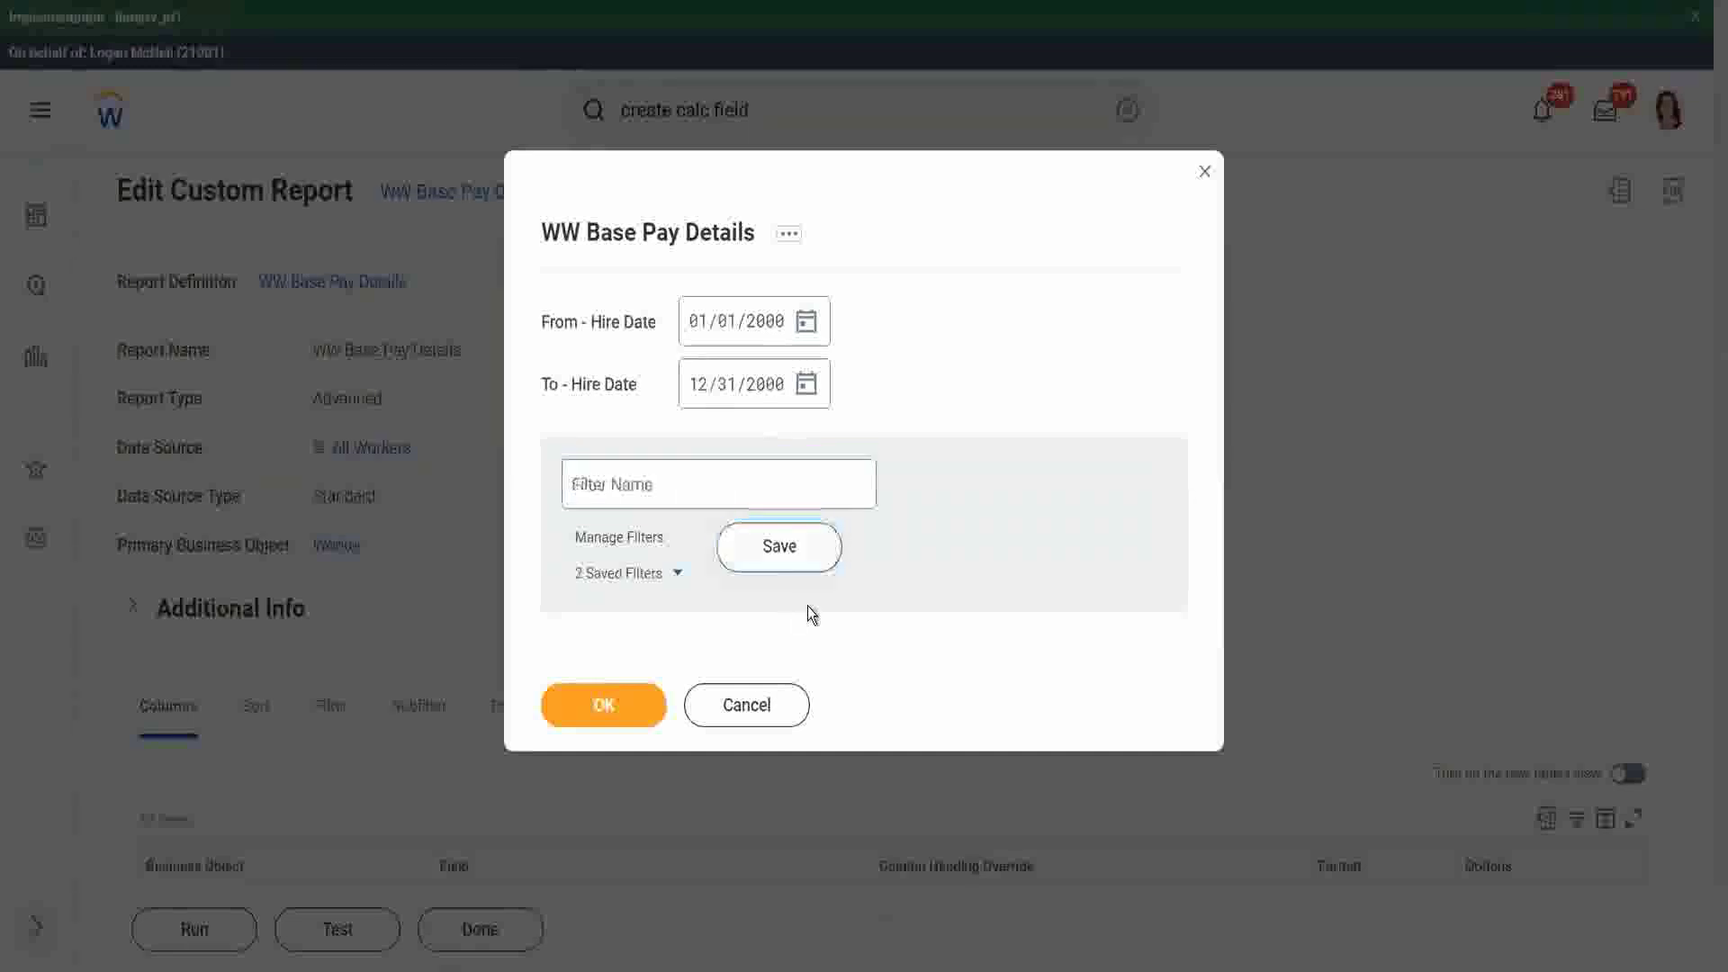
{"action": "left_click", "coordinate": [601, 711]}
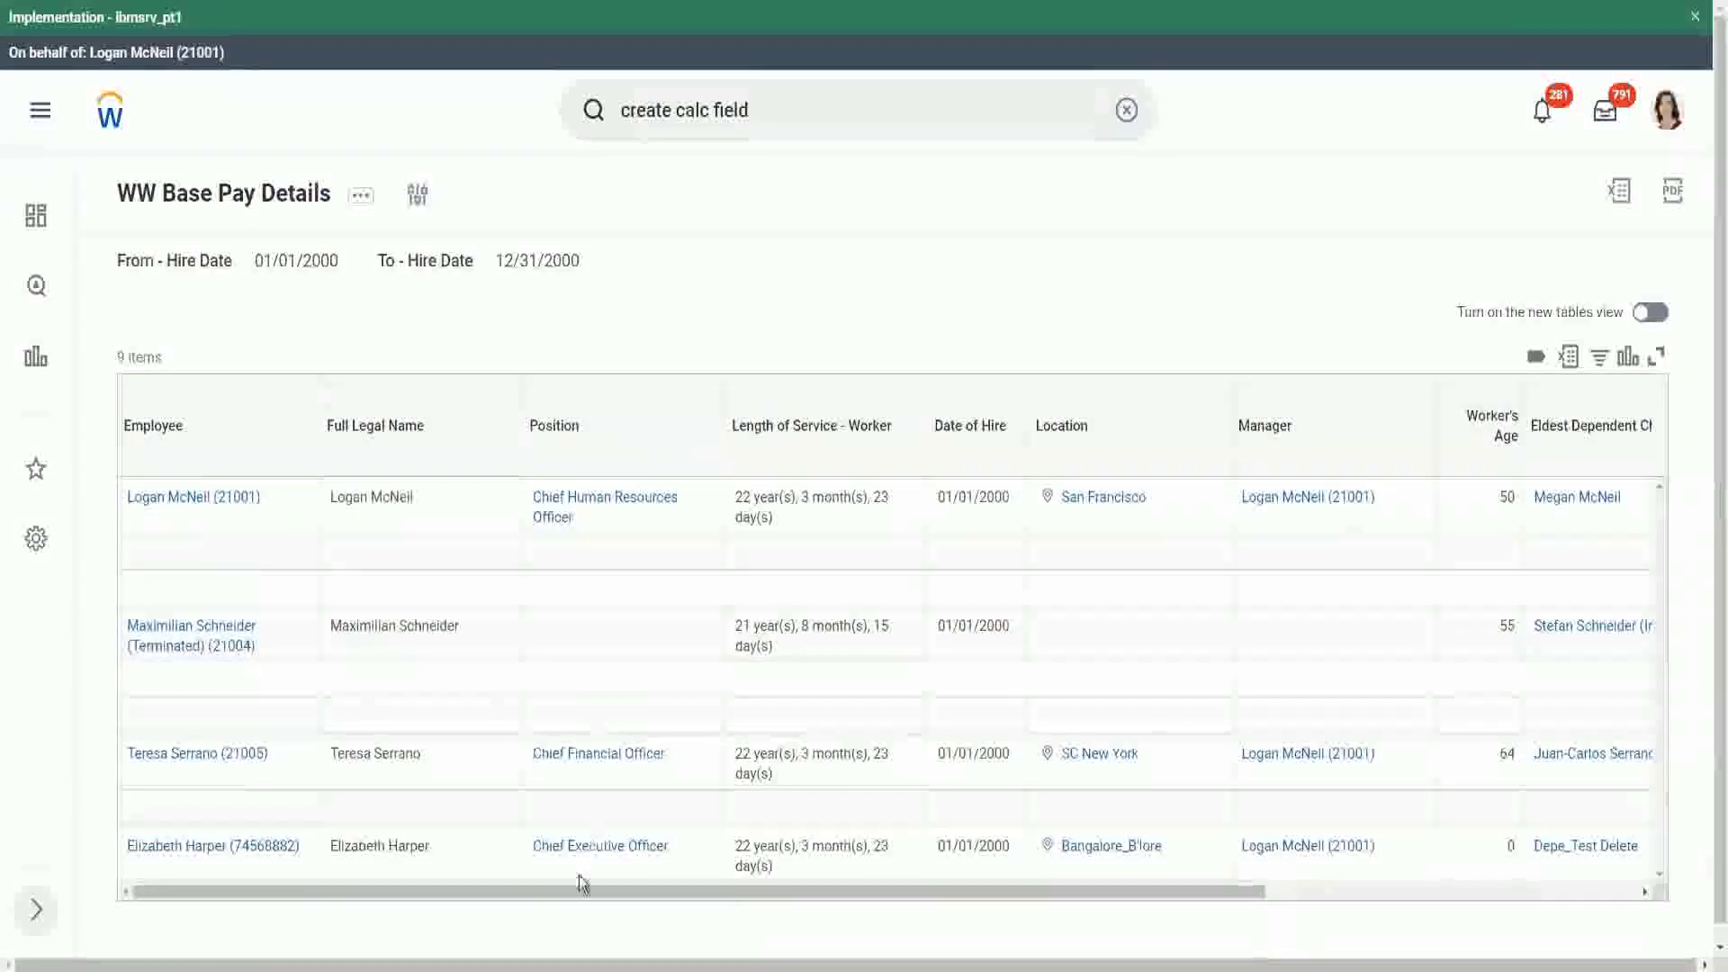
Compare each worker's Age of the Eldest Dependent Child with the matching Dependent's Age values in the report results.
{"action": "left_click_drag", "start_coordinate": [570, 891], "coordinate": [999, 936]}
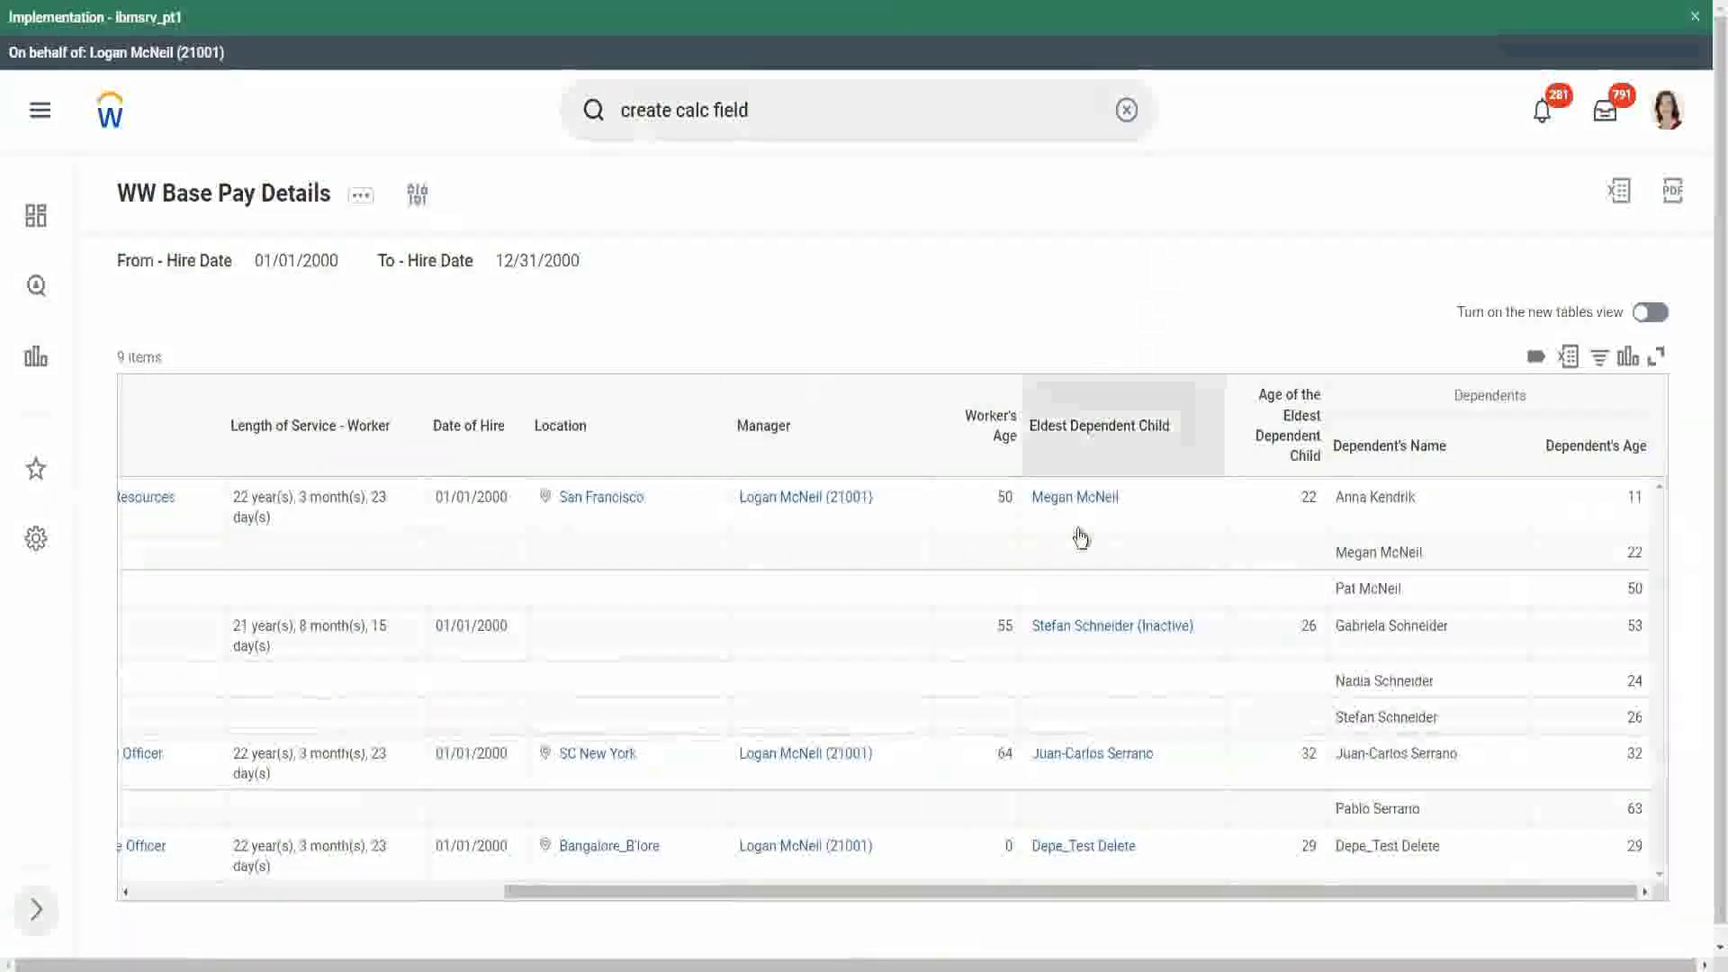
{"action": "double_click", "coordinate": [1307, 496]}
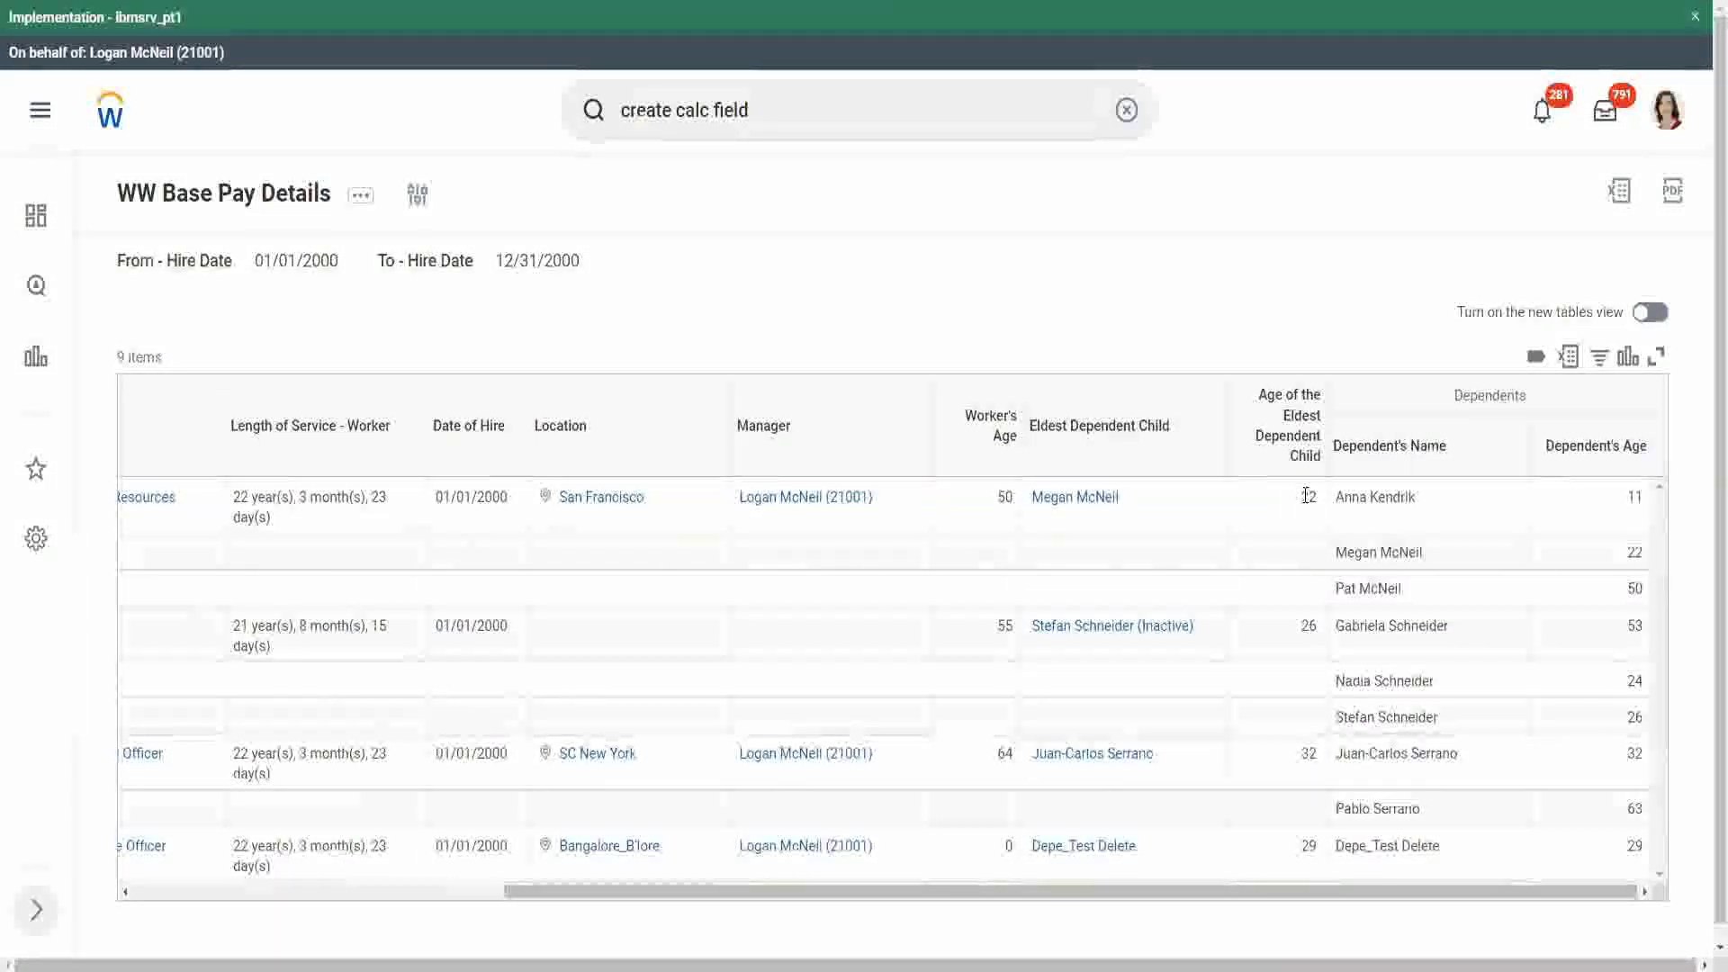
{"action": "double_click", "coordinate": [1633, 552]}
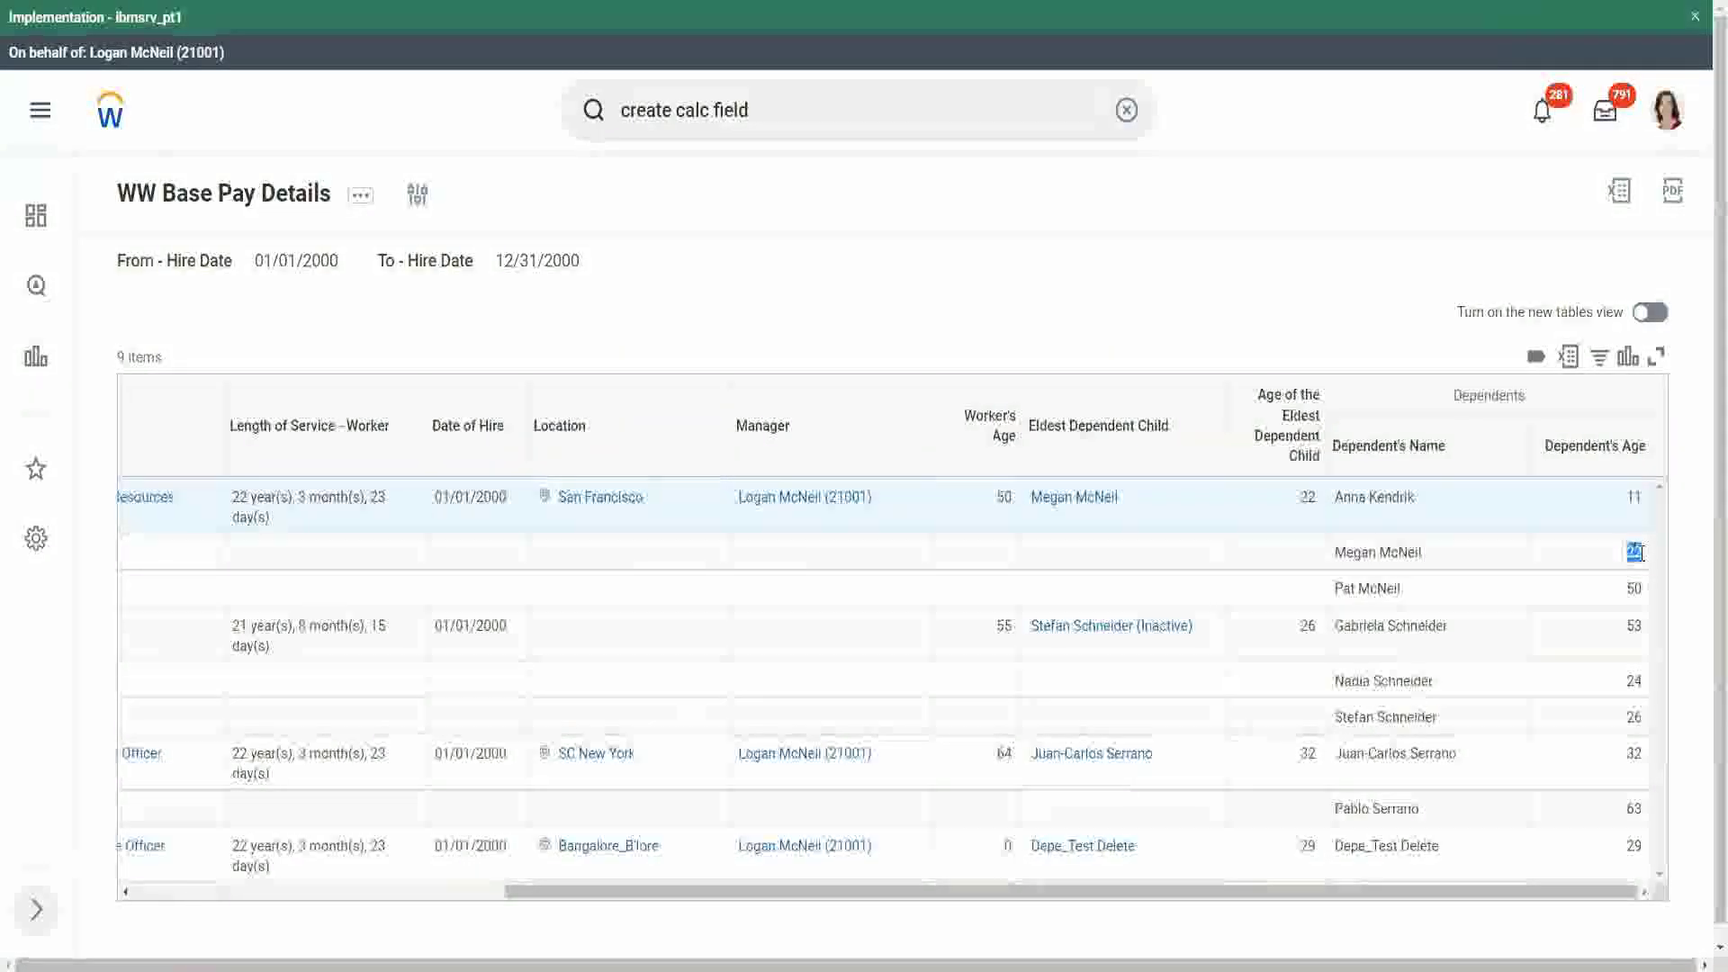
{"action": "double_click", "coordinate": [1305, 500]}
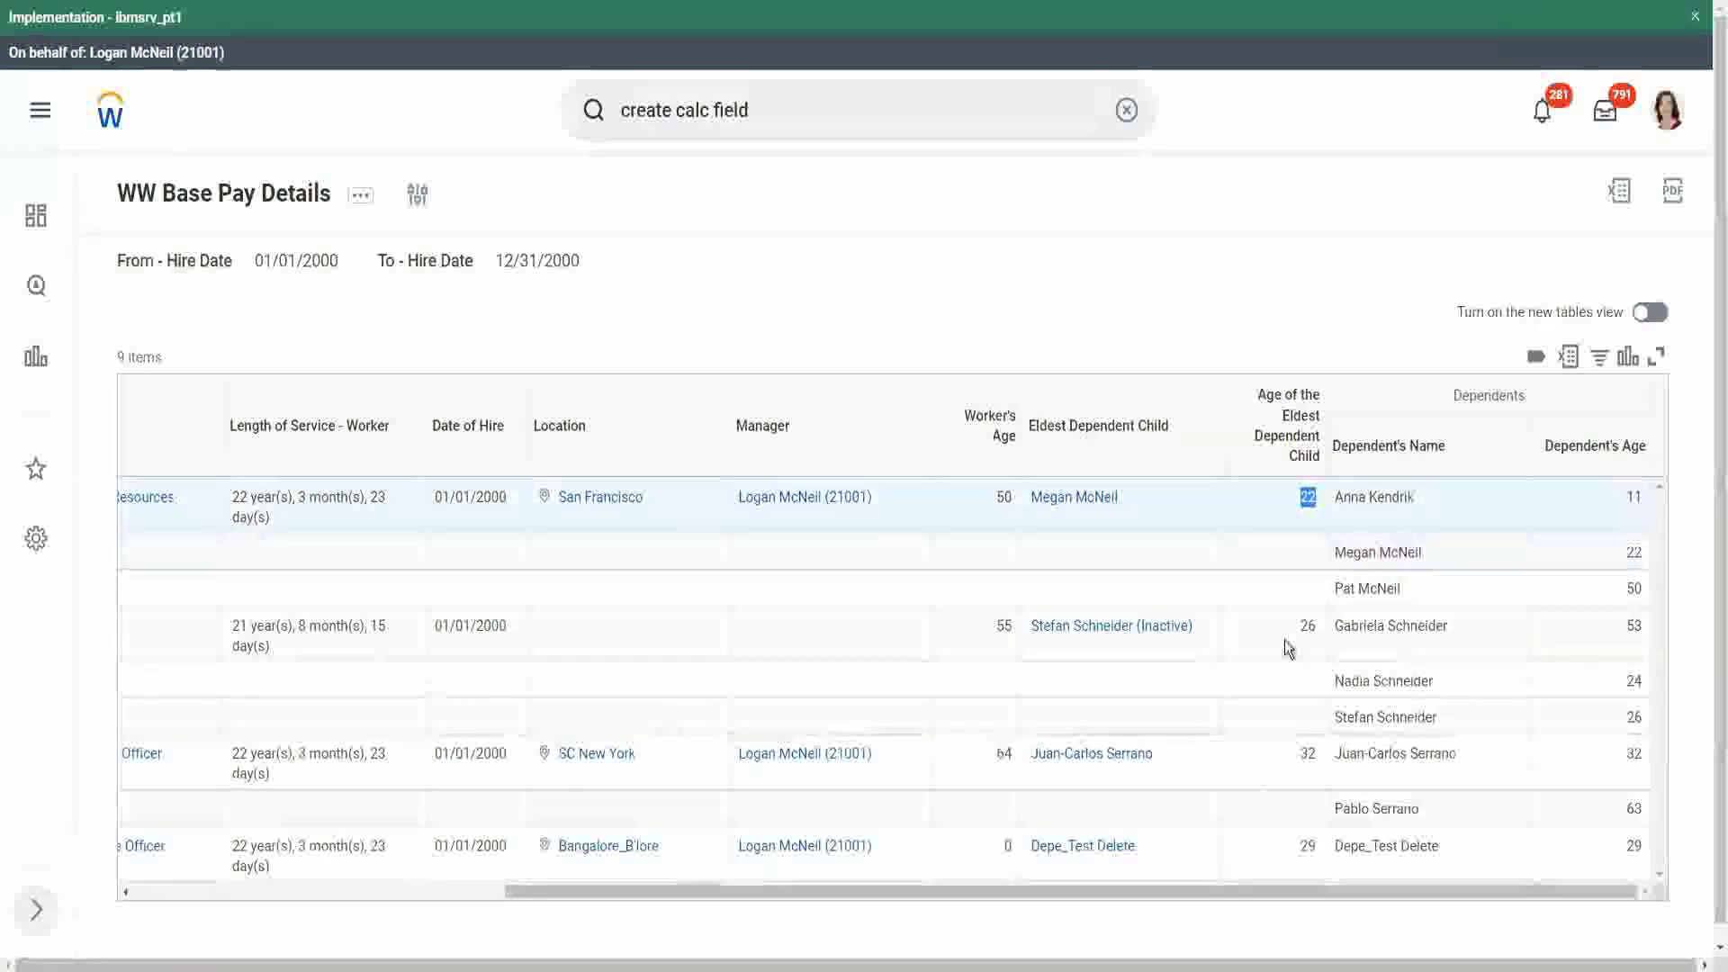
{"action": "left_click", "coordinate": [1303, 625]}
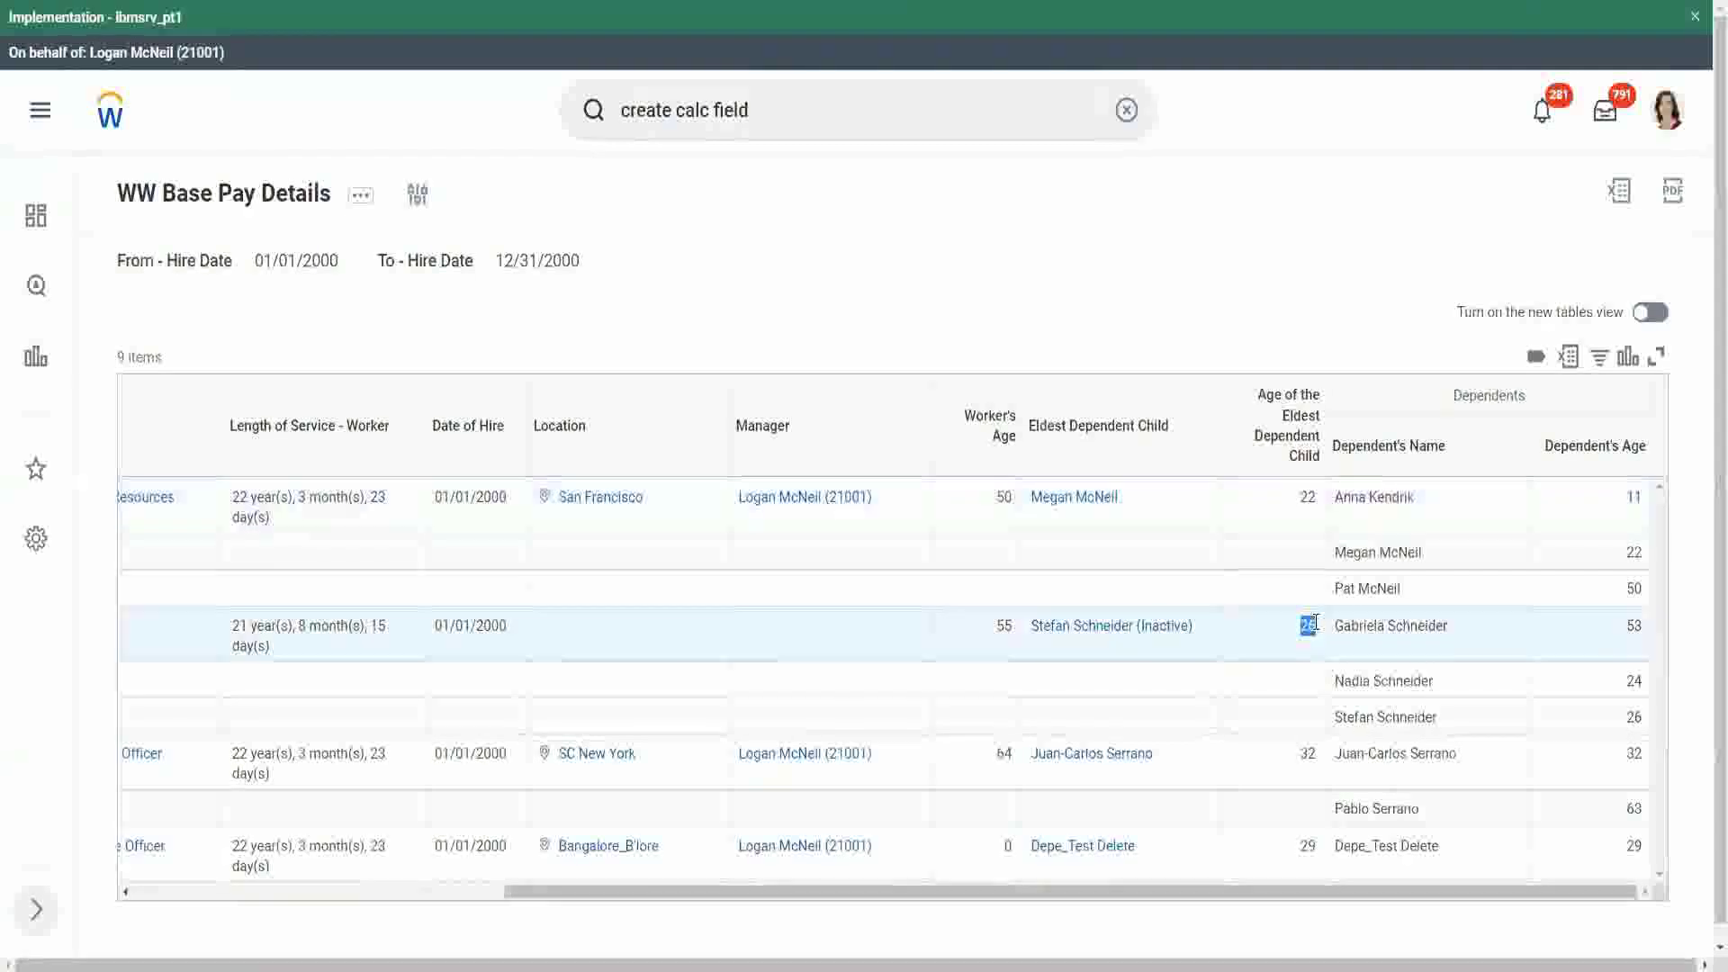
{"action": "double_click", "coordinate": [1305, 756]}
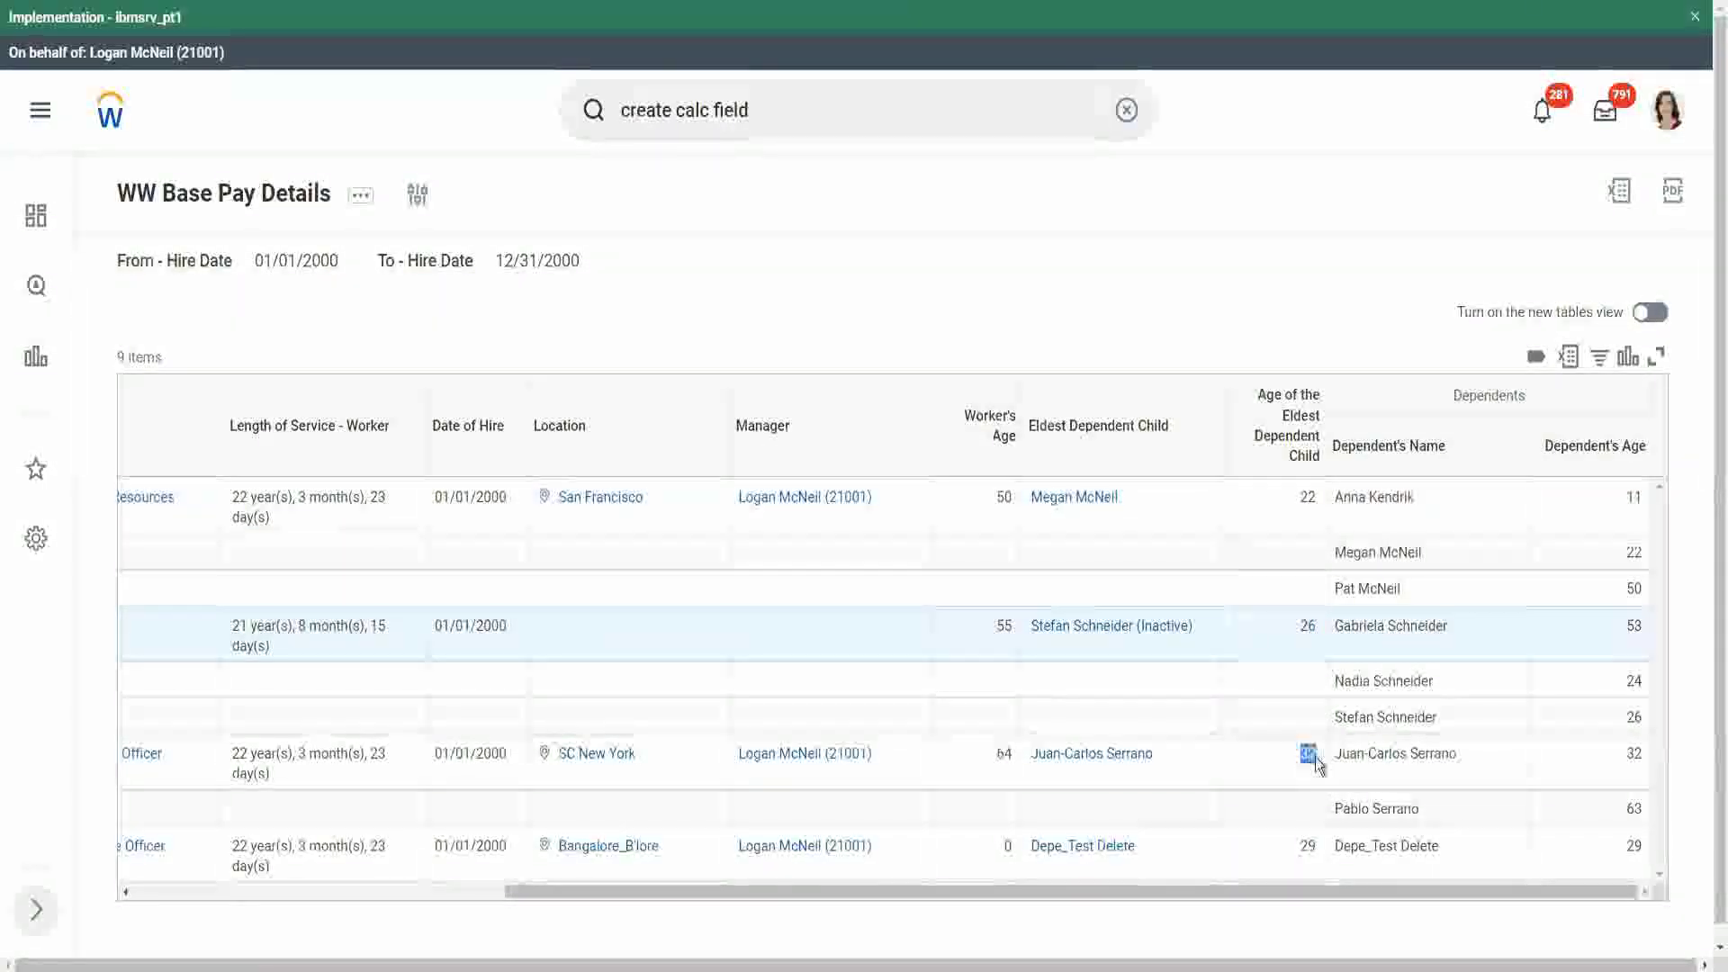
{"action": "double_click", "coordinate": [1634, 754]}
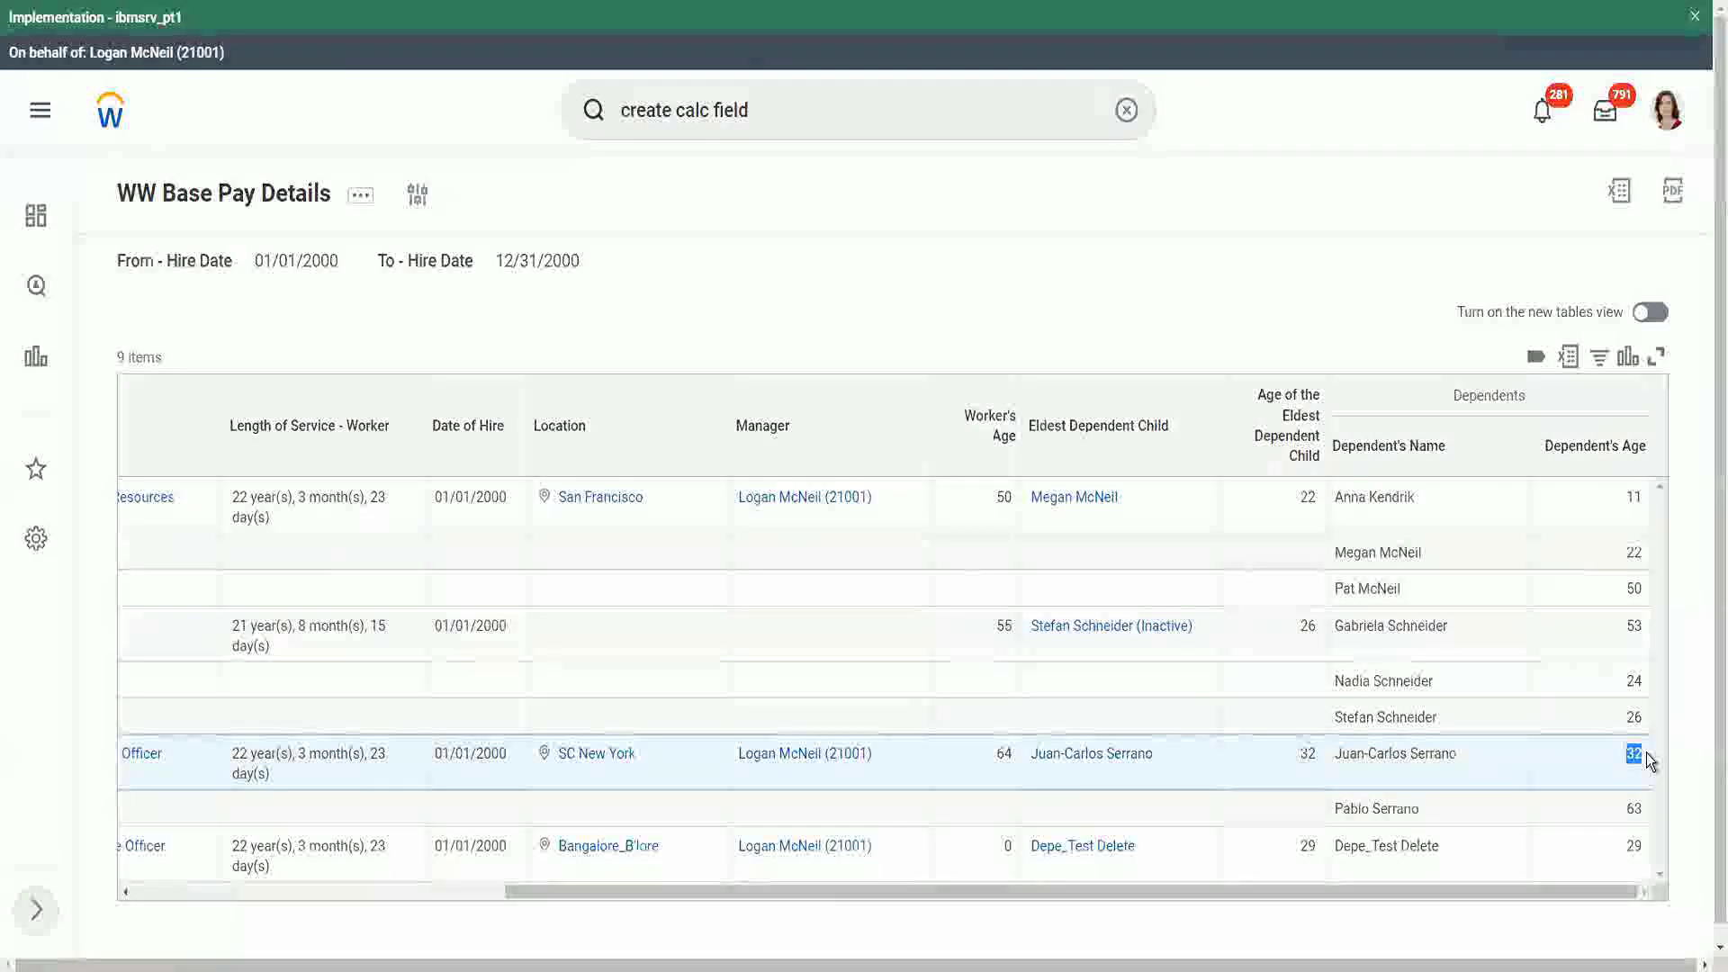
{"action": "double_click", "coordinate": [1305, 846]}
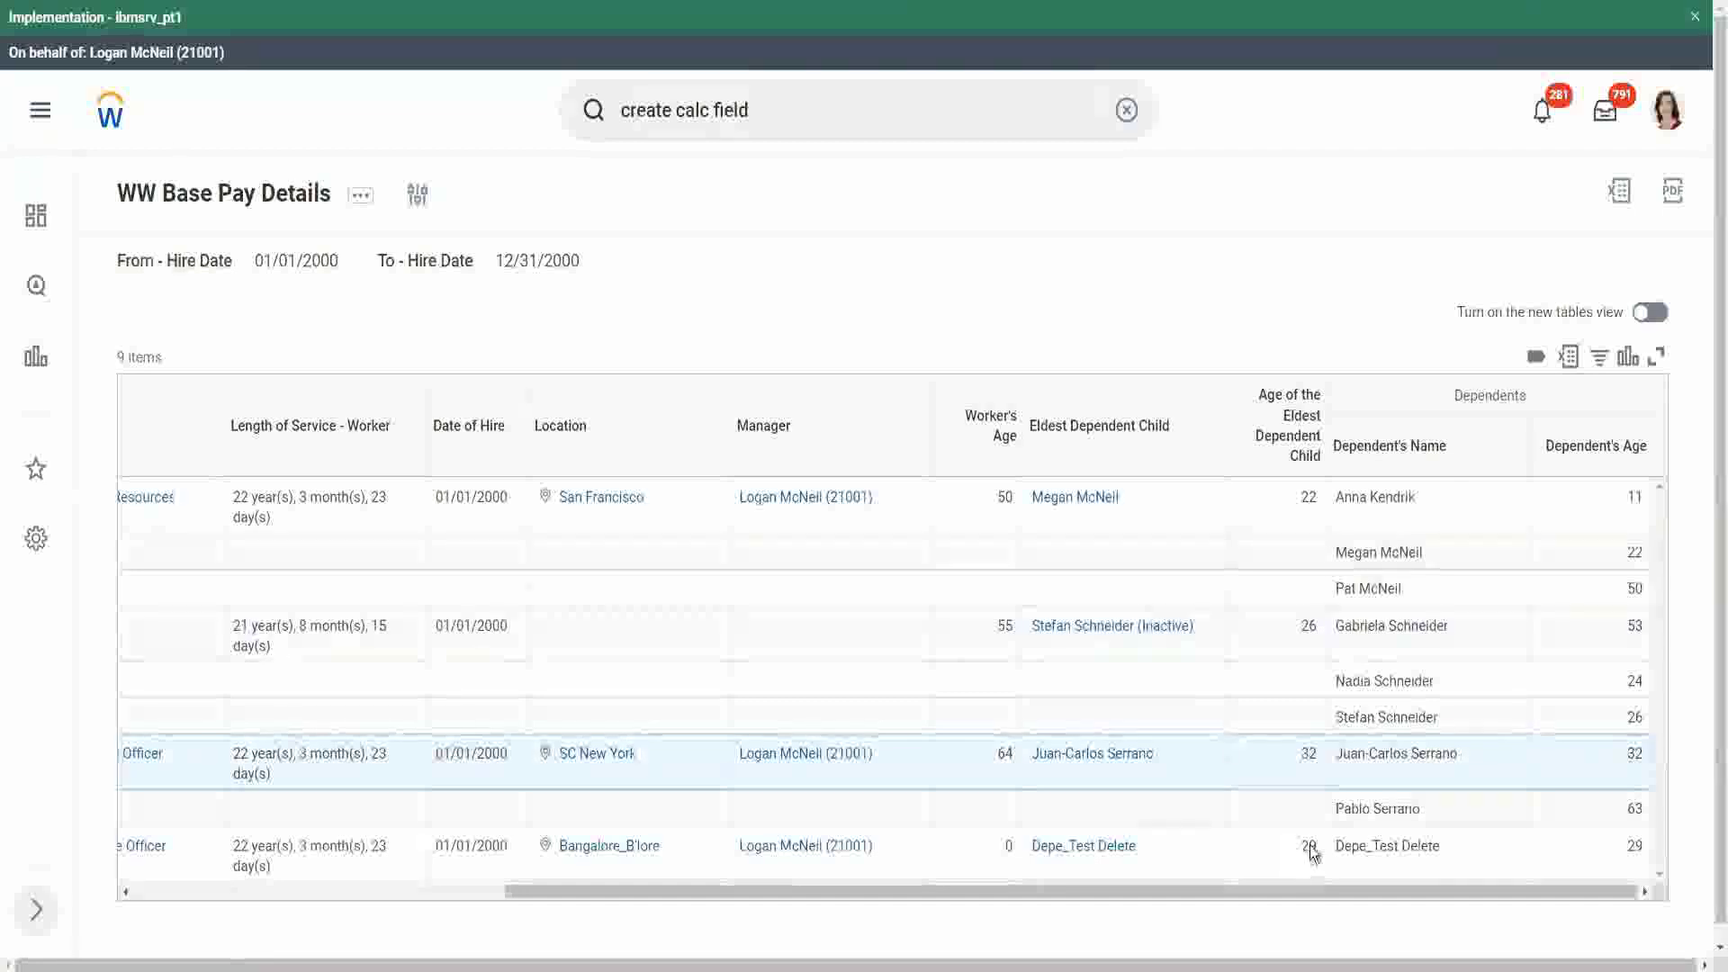
{"action": "double_click", "coordinate": [1634, 846]}
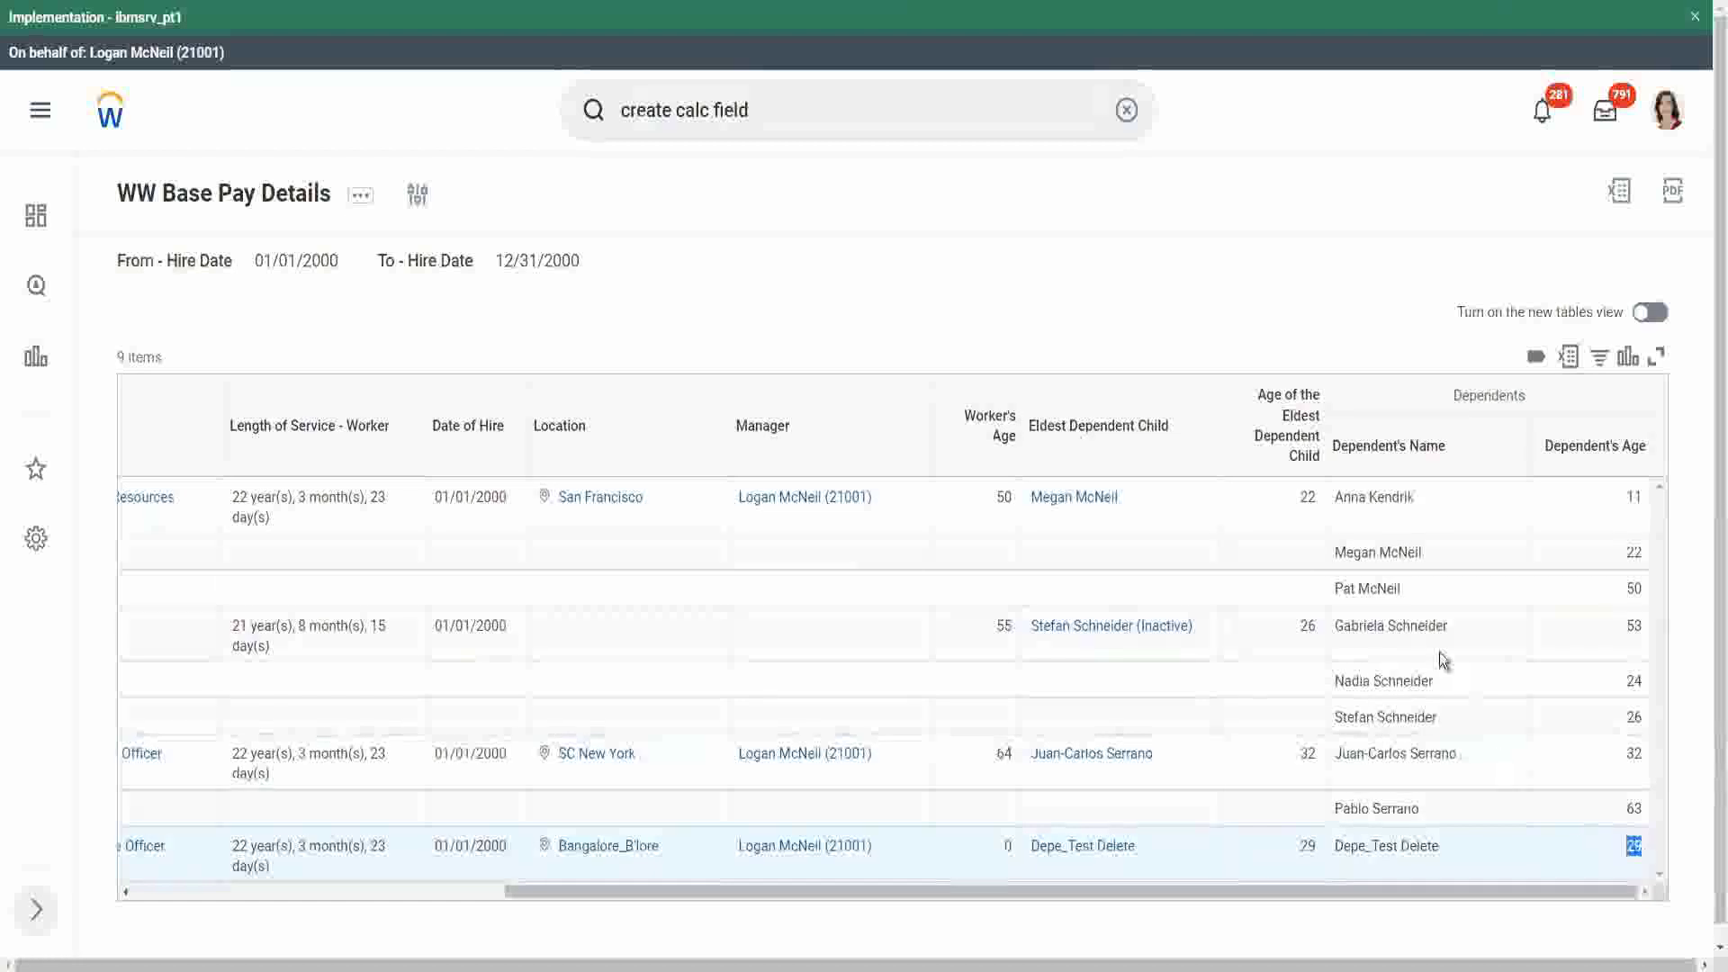
{"action": "left_click", "coordinate": [1299, 276]}
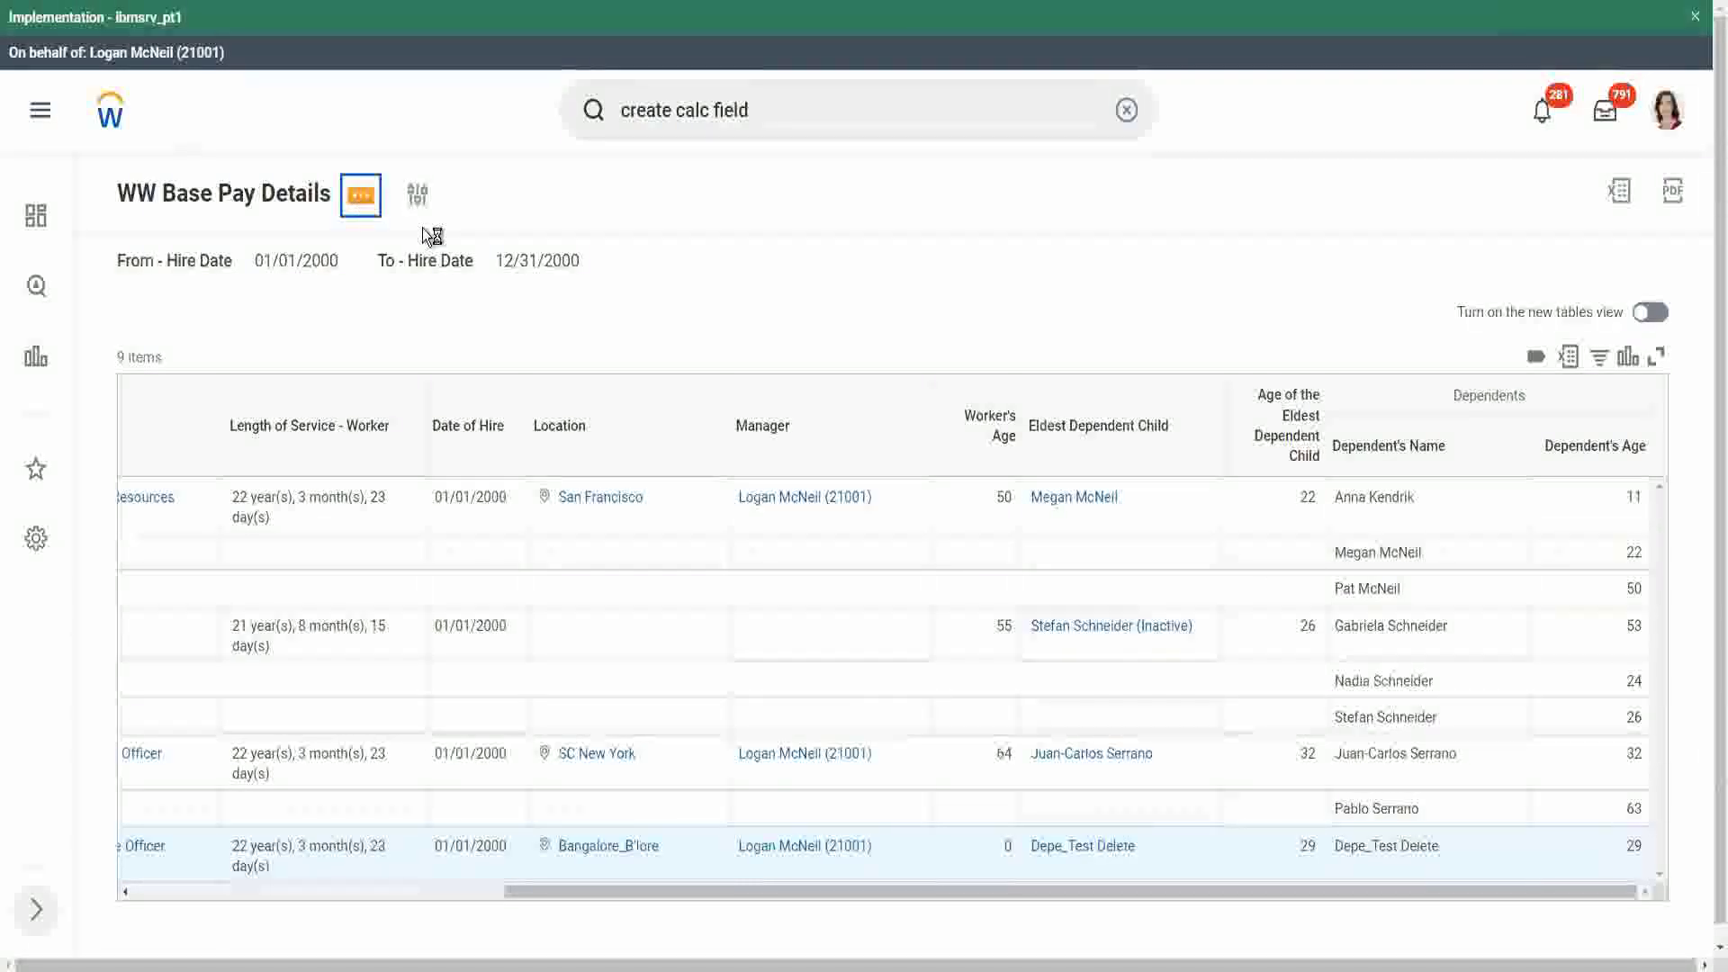
Open the report definition for editing and add an instance filter condition below the CF-WW-ESI-Eldest Dependent Child condition.
{"action": "mouse_move", "coordinate": [473, 297]}
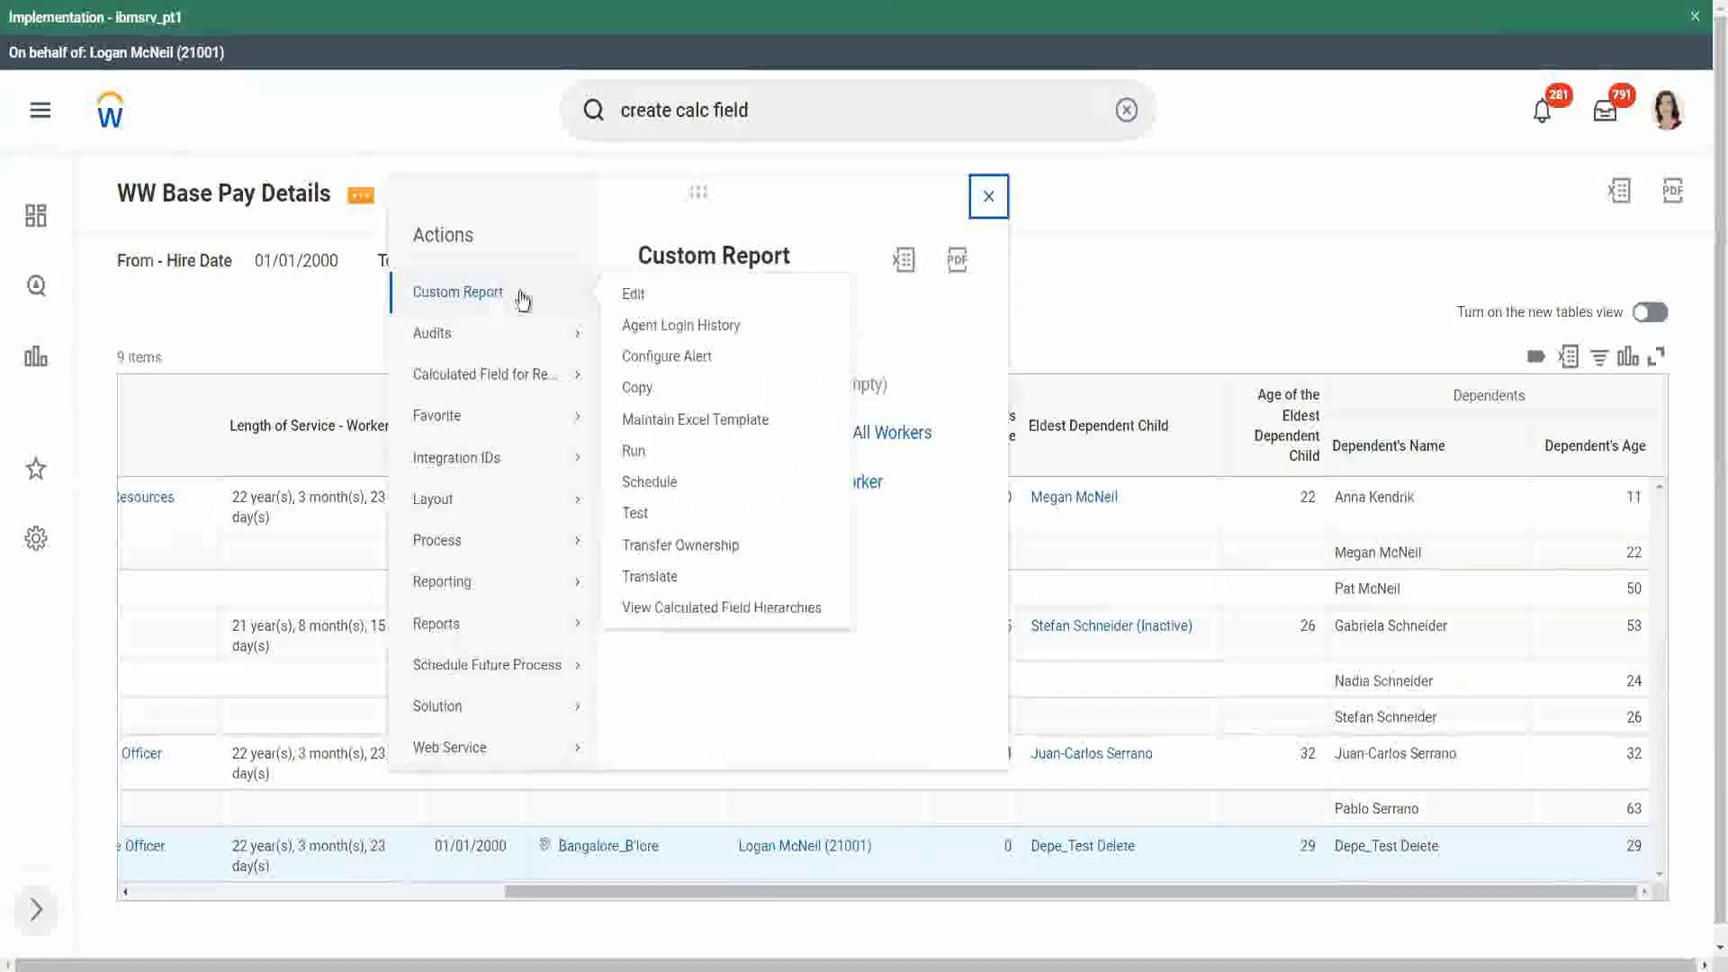
{"action": "left_click", "coordinate": [635, 295]}
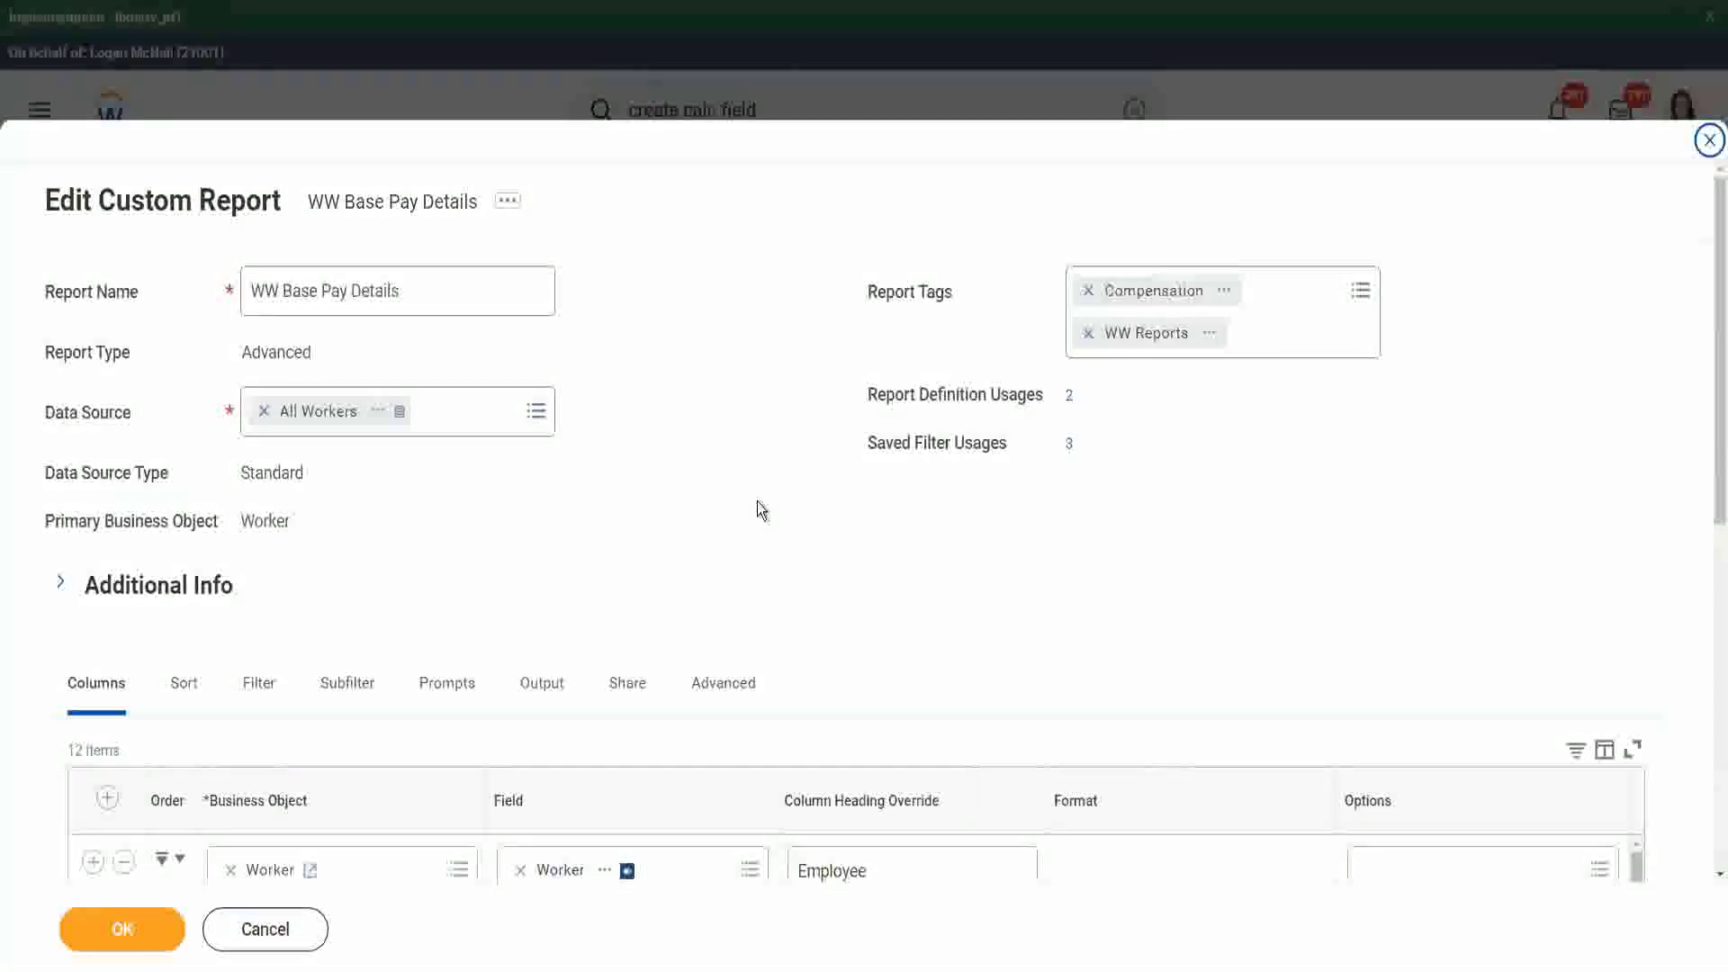
{"action": "scroll", "coordinate": [787, 461], "scroll_direction": "down", "scroll_amount": 3}
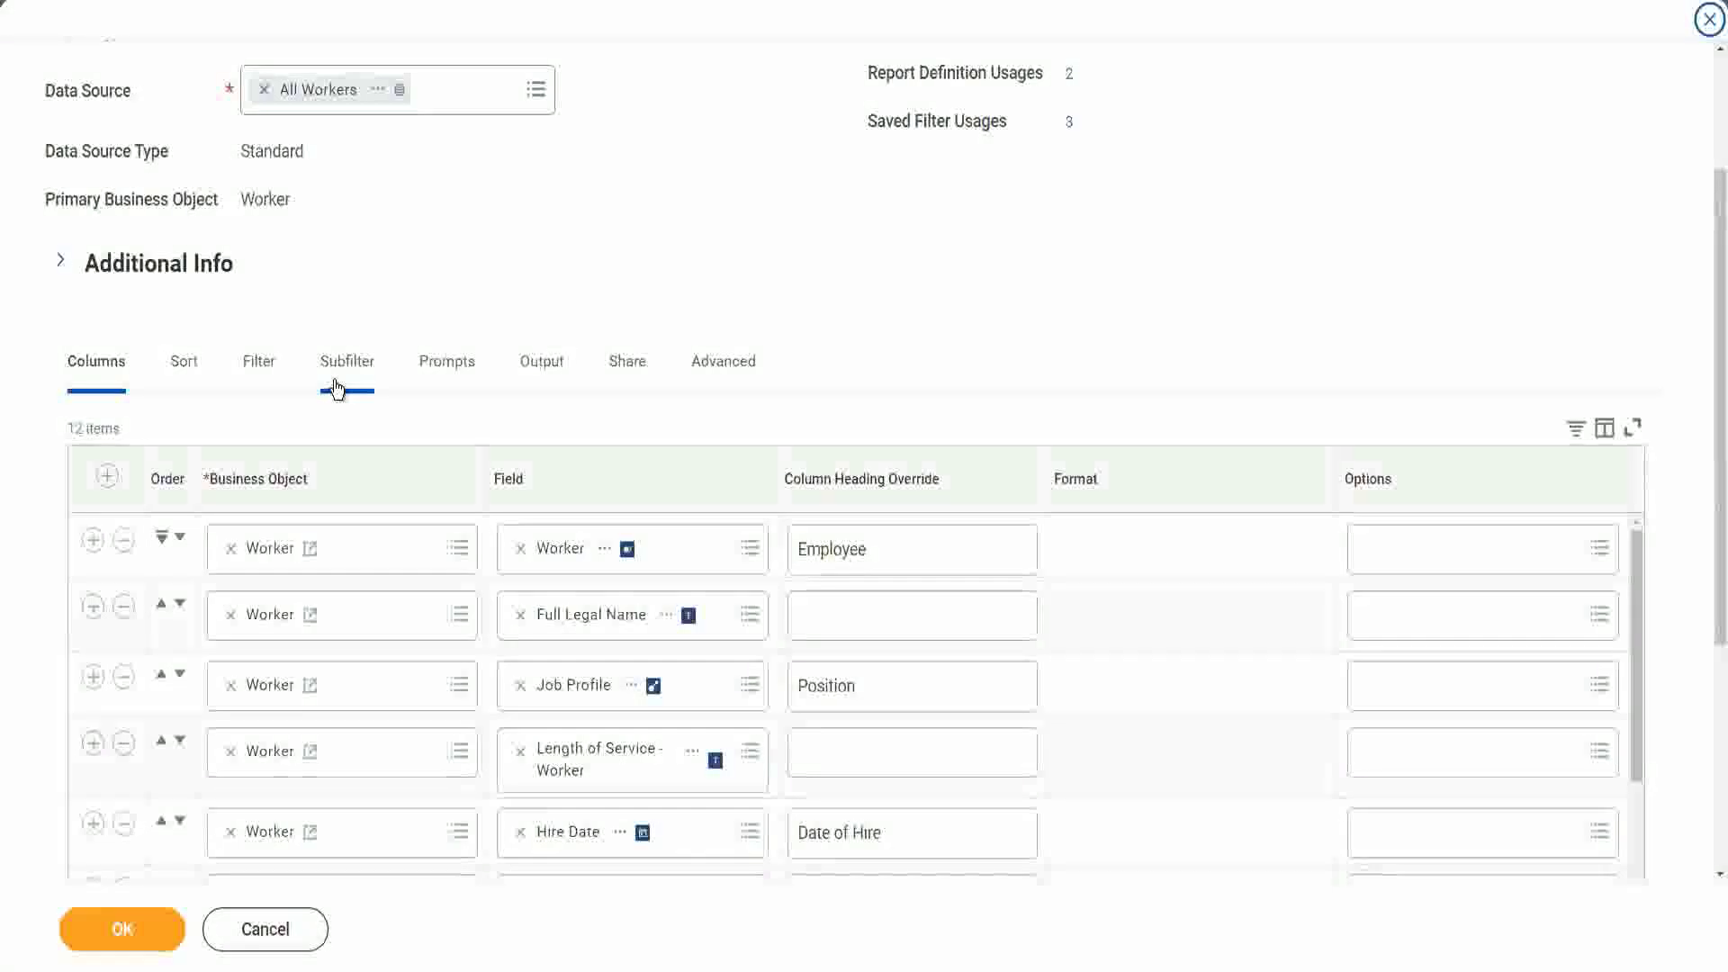
{"action": "left_click", "coordinate": [261, 364]}
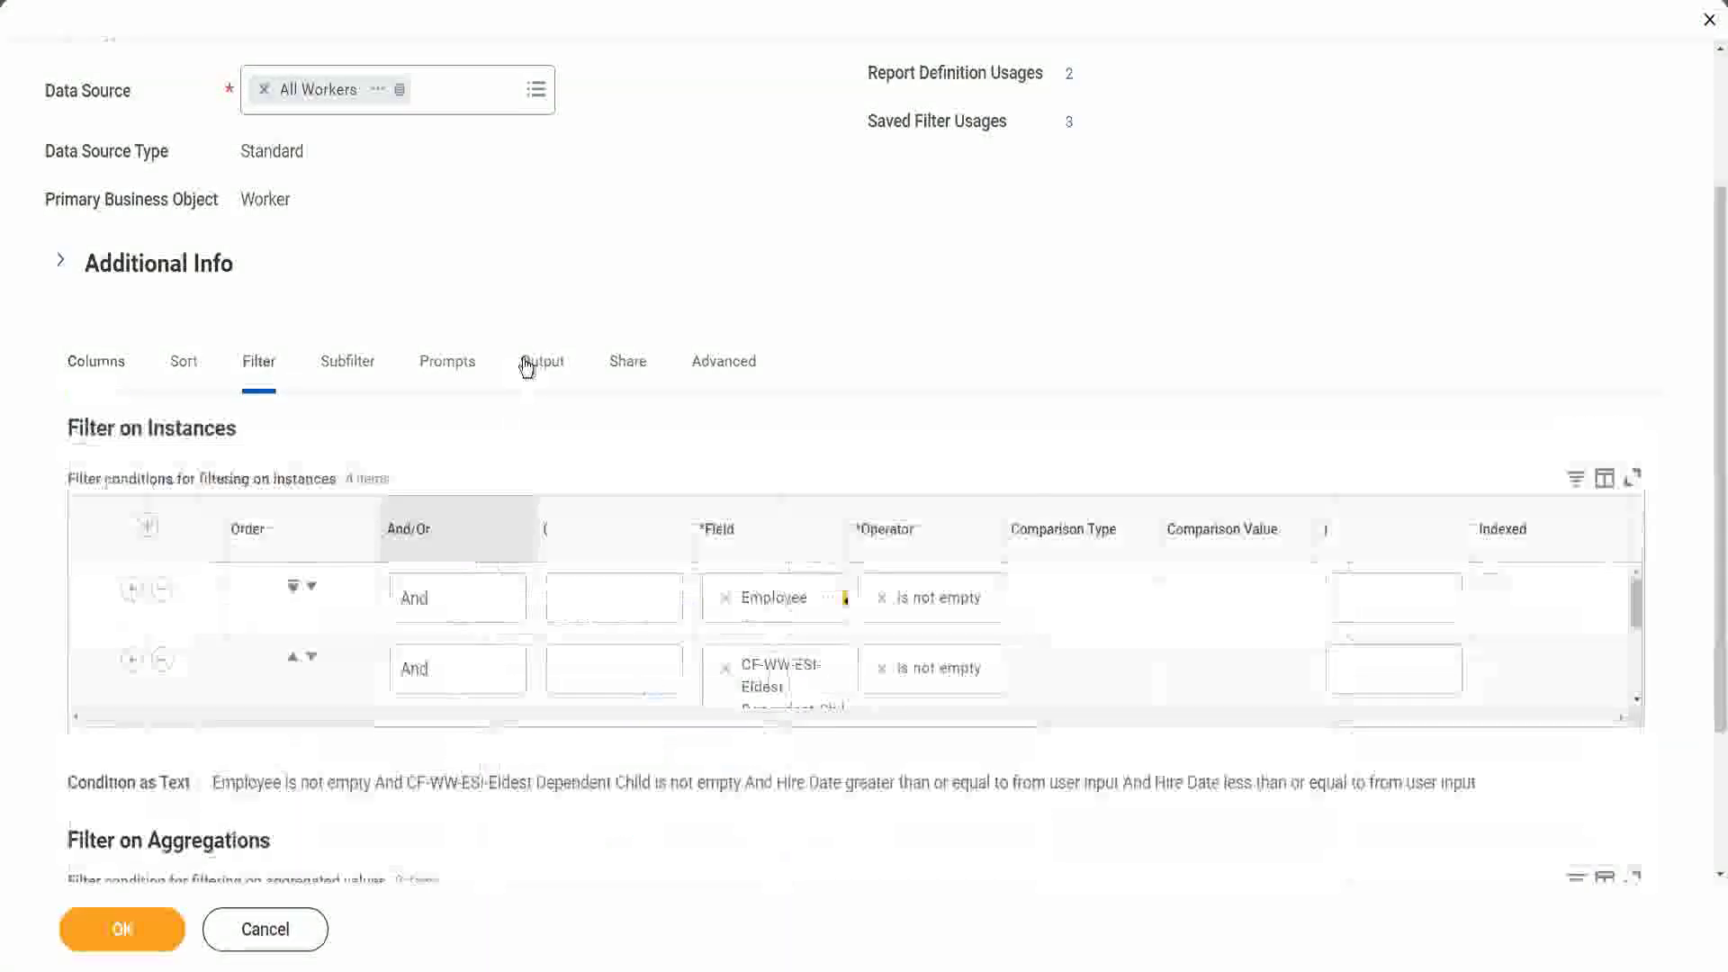
{"action": "left_click", "coordinate": [93, 661]}
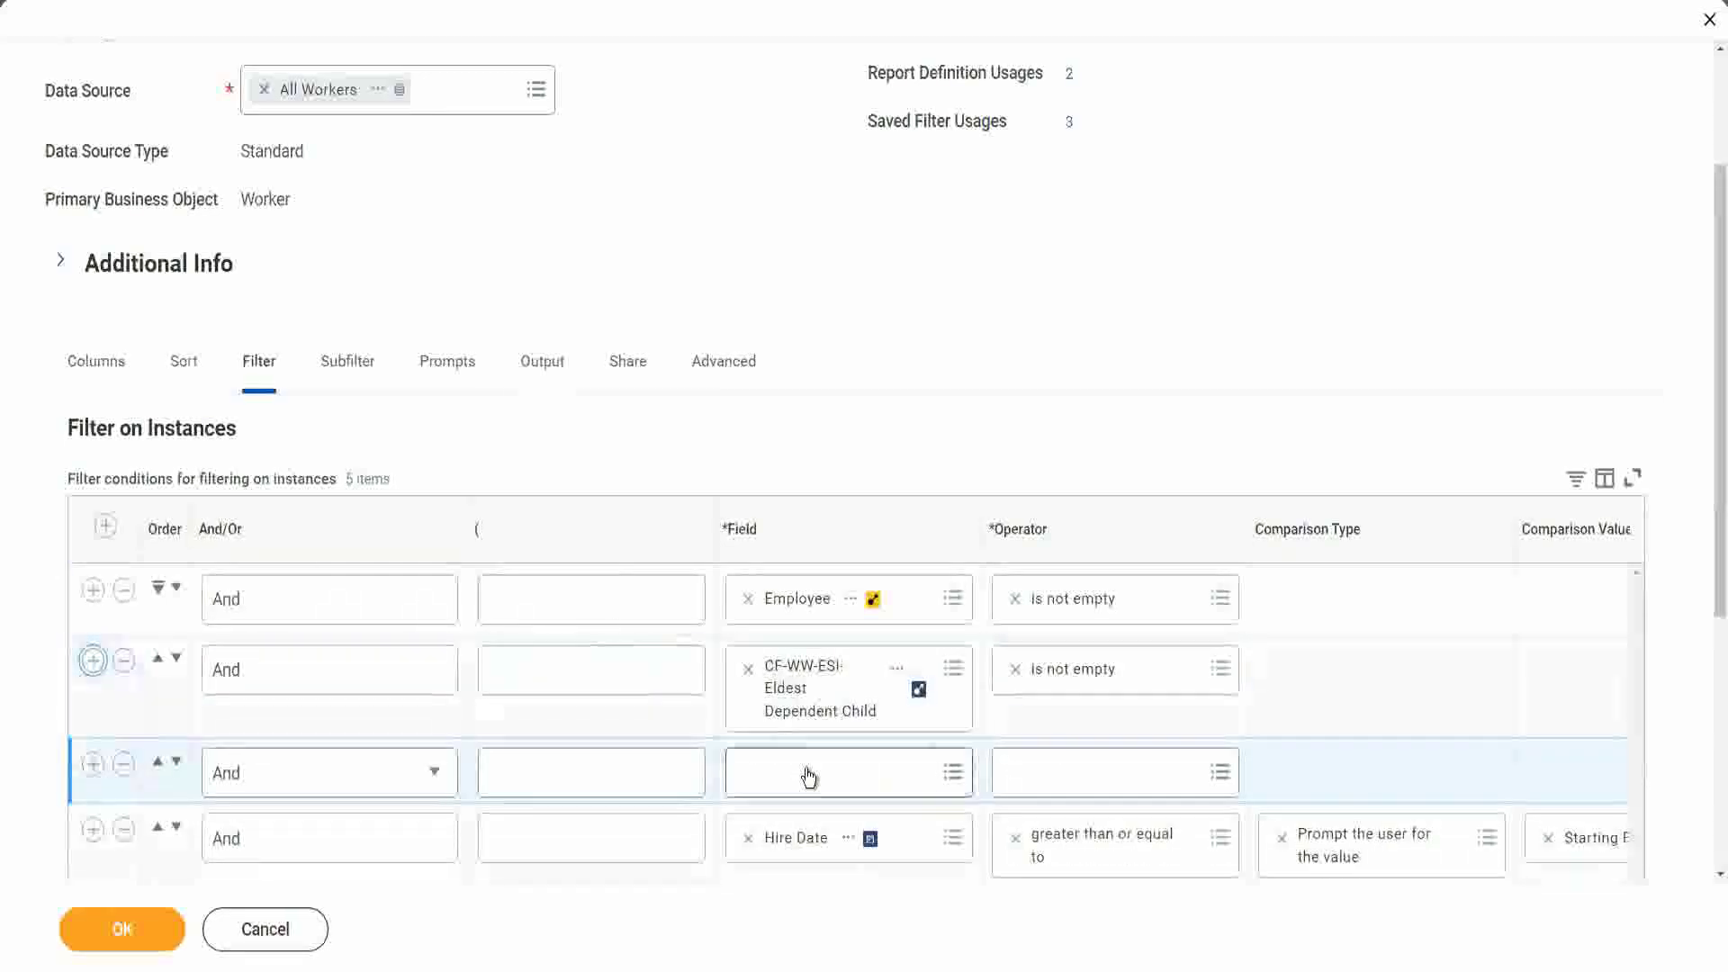
Set the new condition's field to CF-WW-LRV-Age of the eldest Dependent Child and its operator to less than or equal to.
{"action": "left_click", "coordinate": [809, 769]}
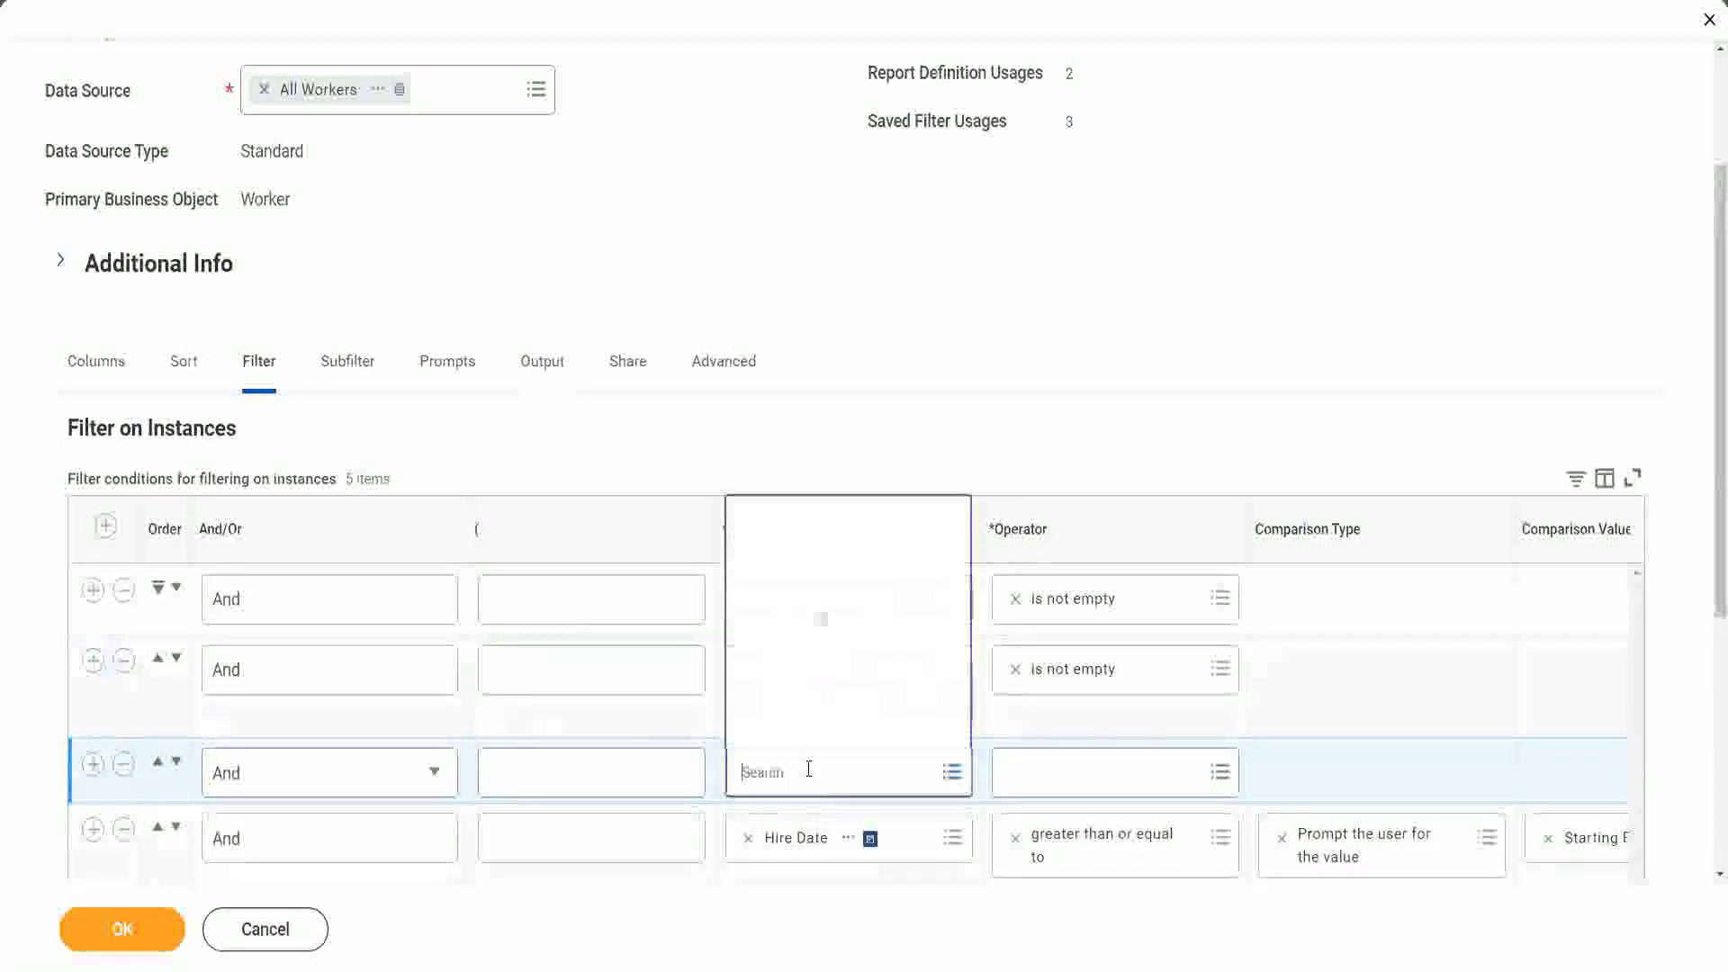
{"action": "left_click", "coordinate": [843, 520]}
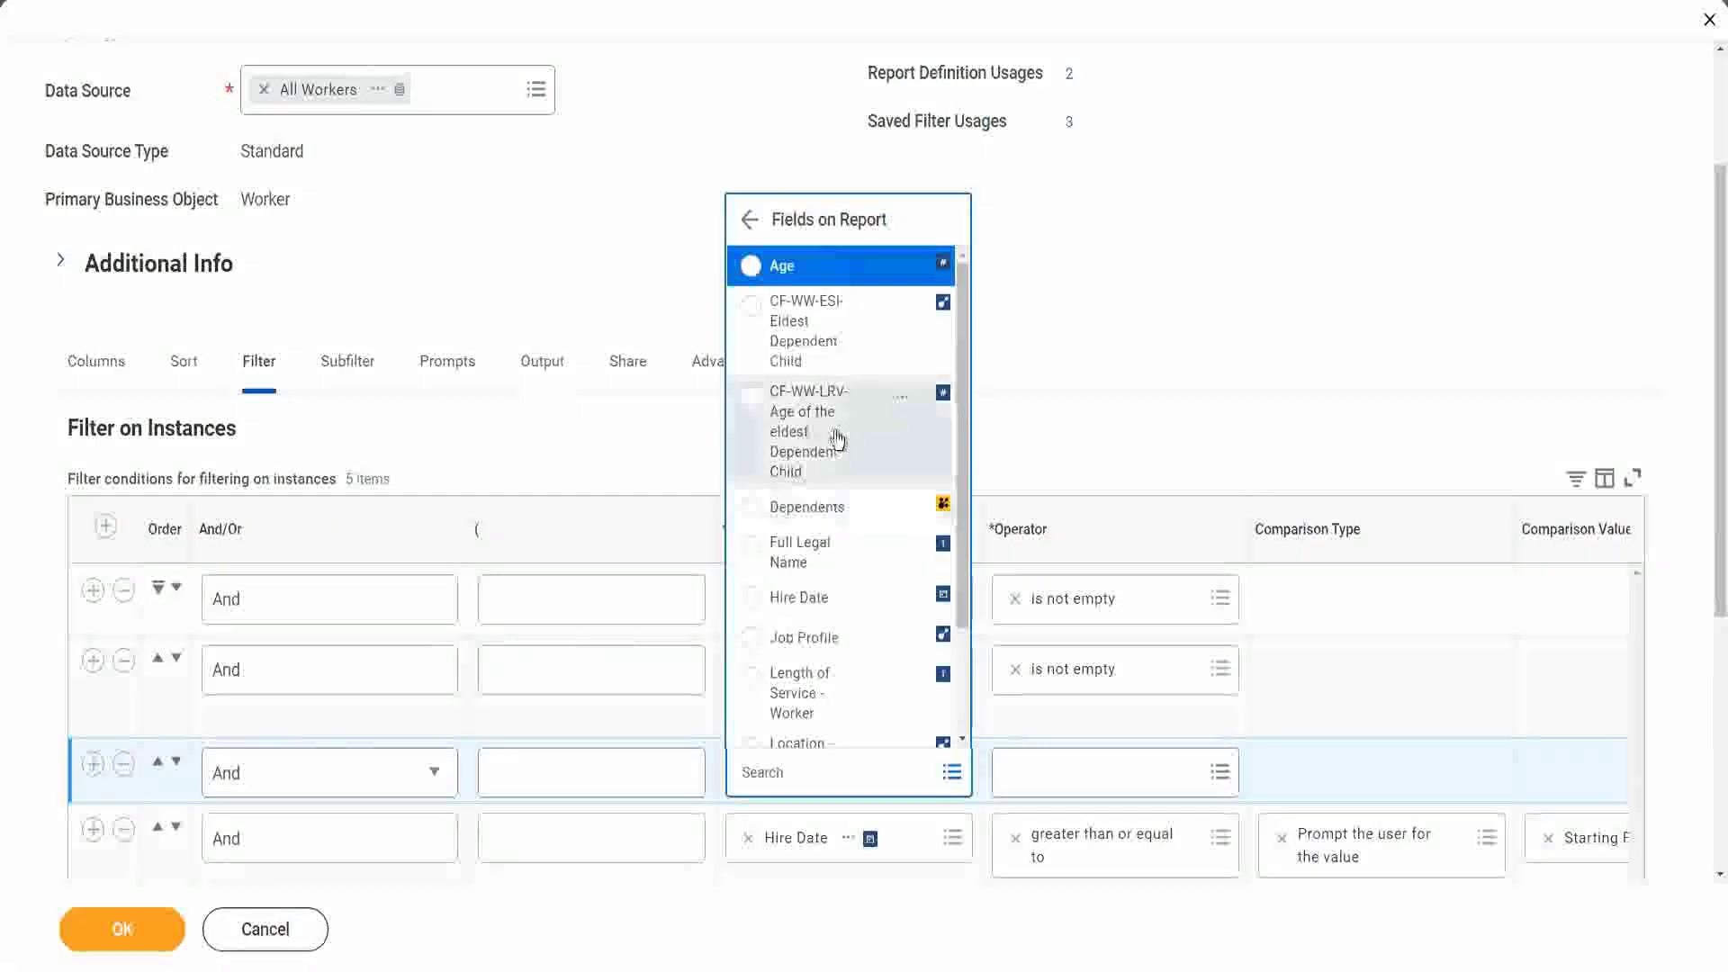
{"action": "left_click", "coordinate": [786, 432]}
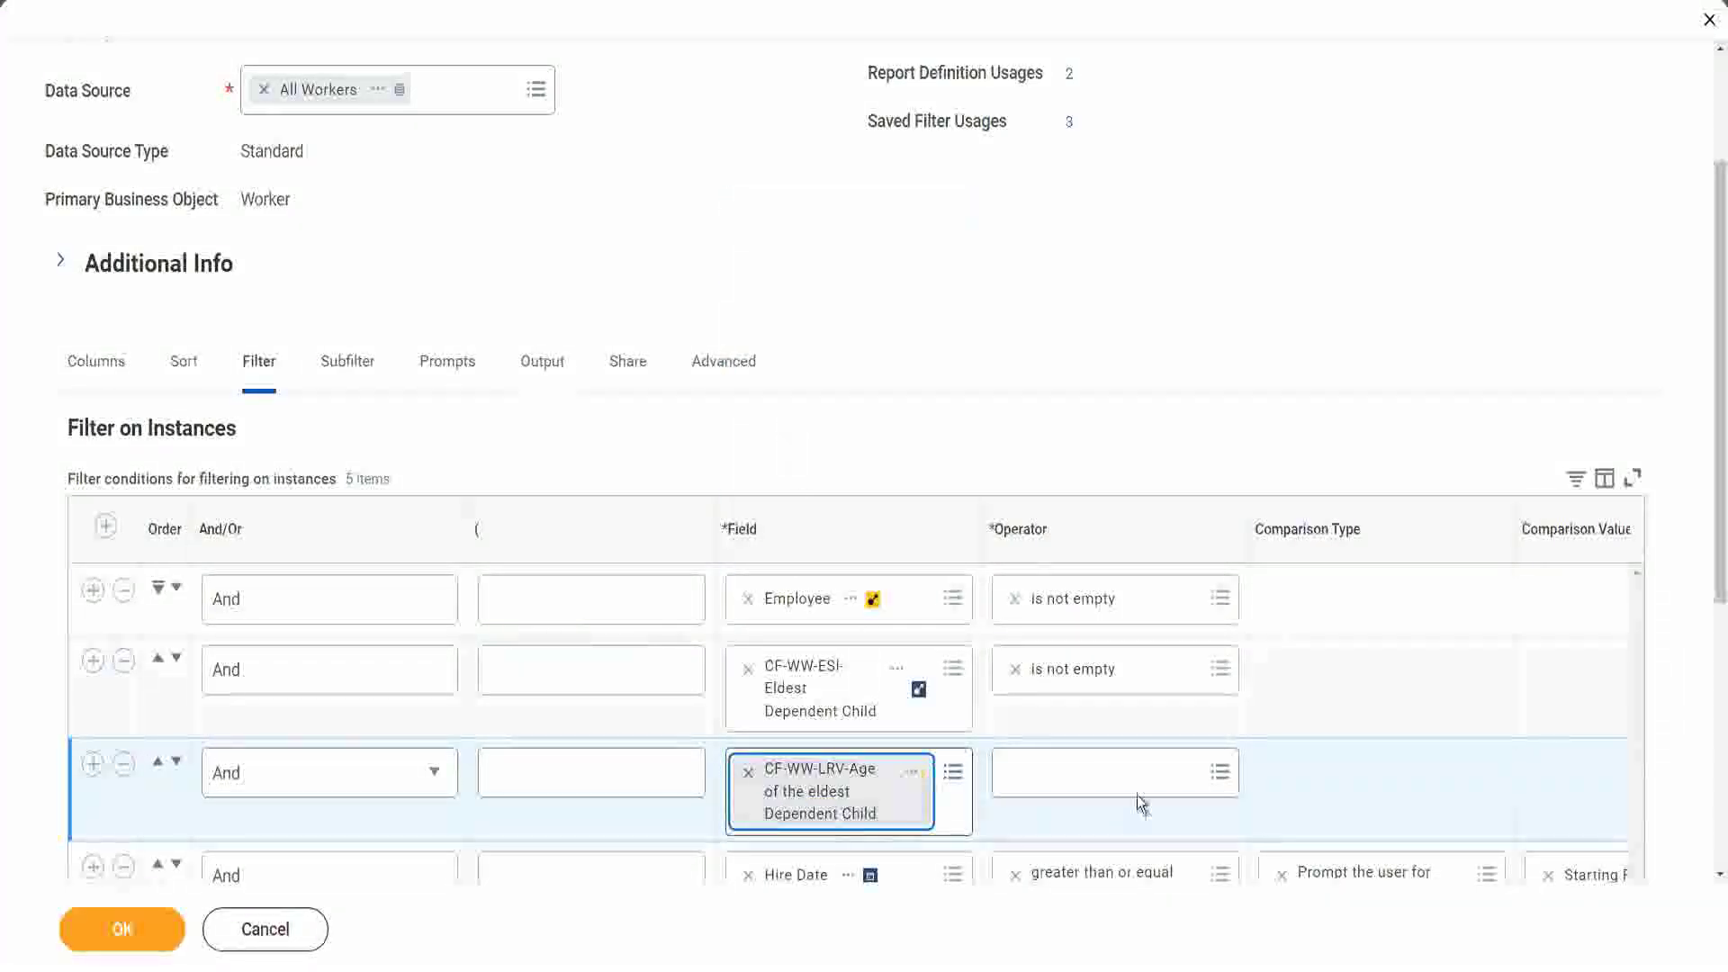
{"action": "left_click", "coordinate": [1121, 769]}
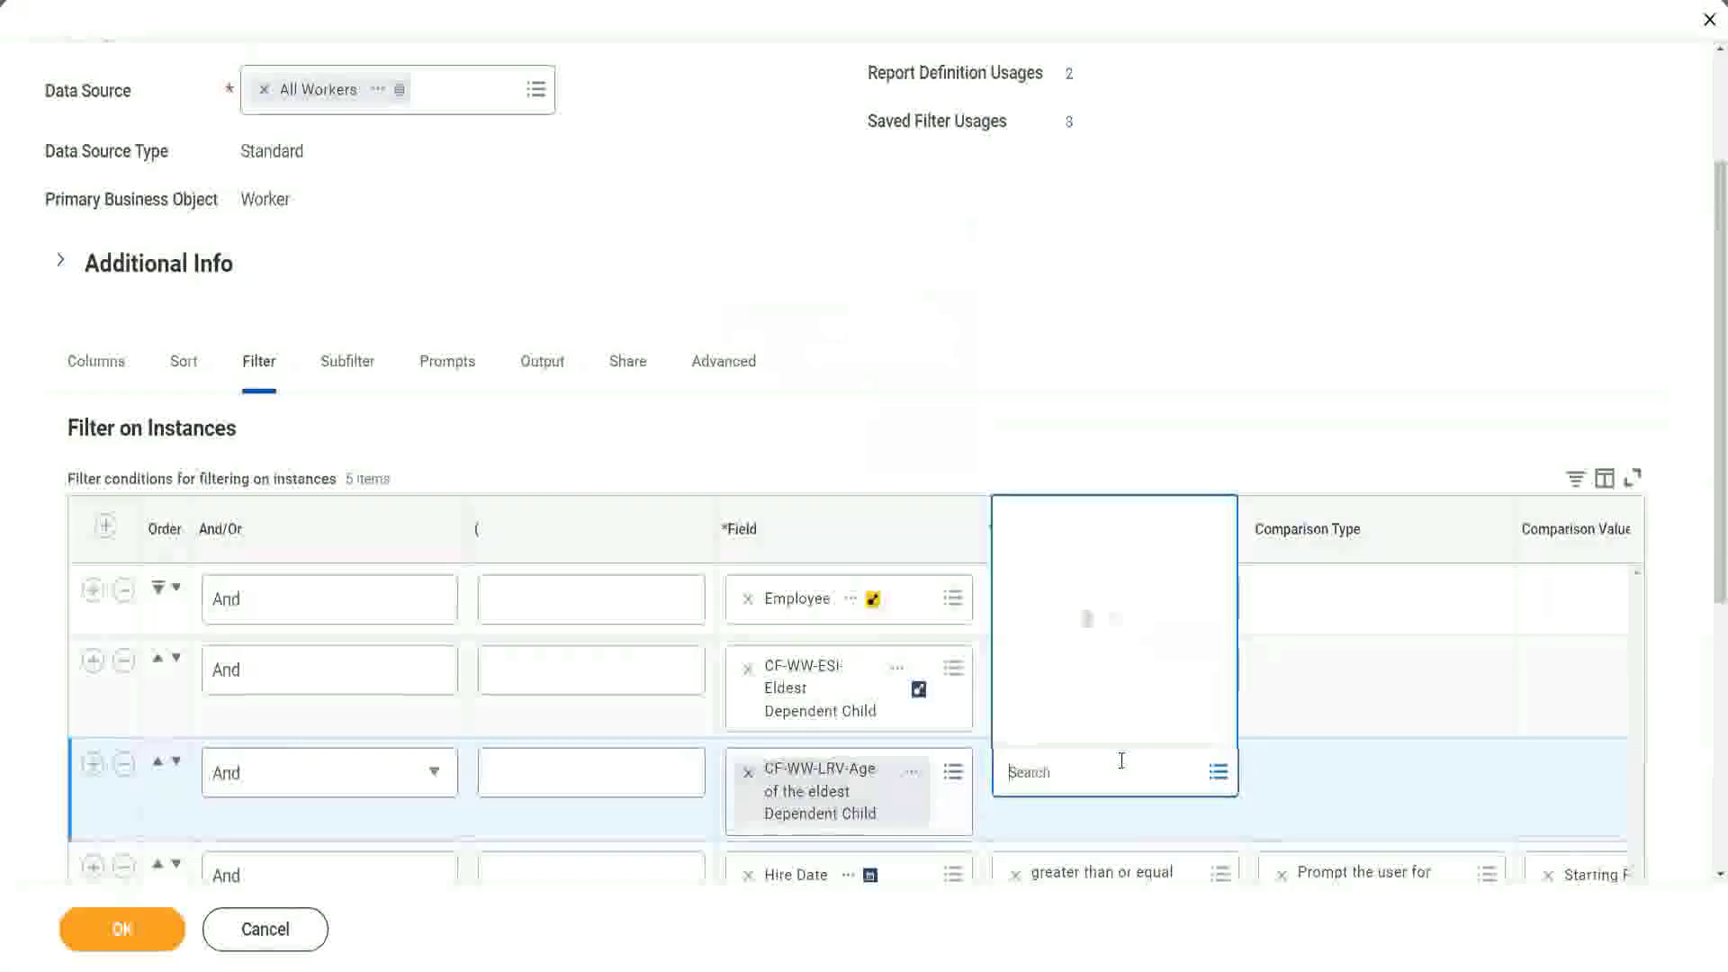
{"action": "left_click", "coordinate": [1103, 687]}
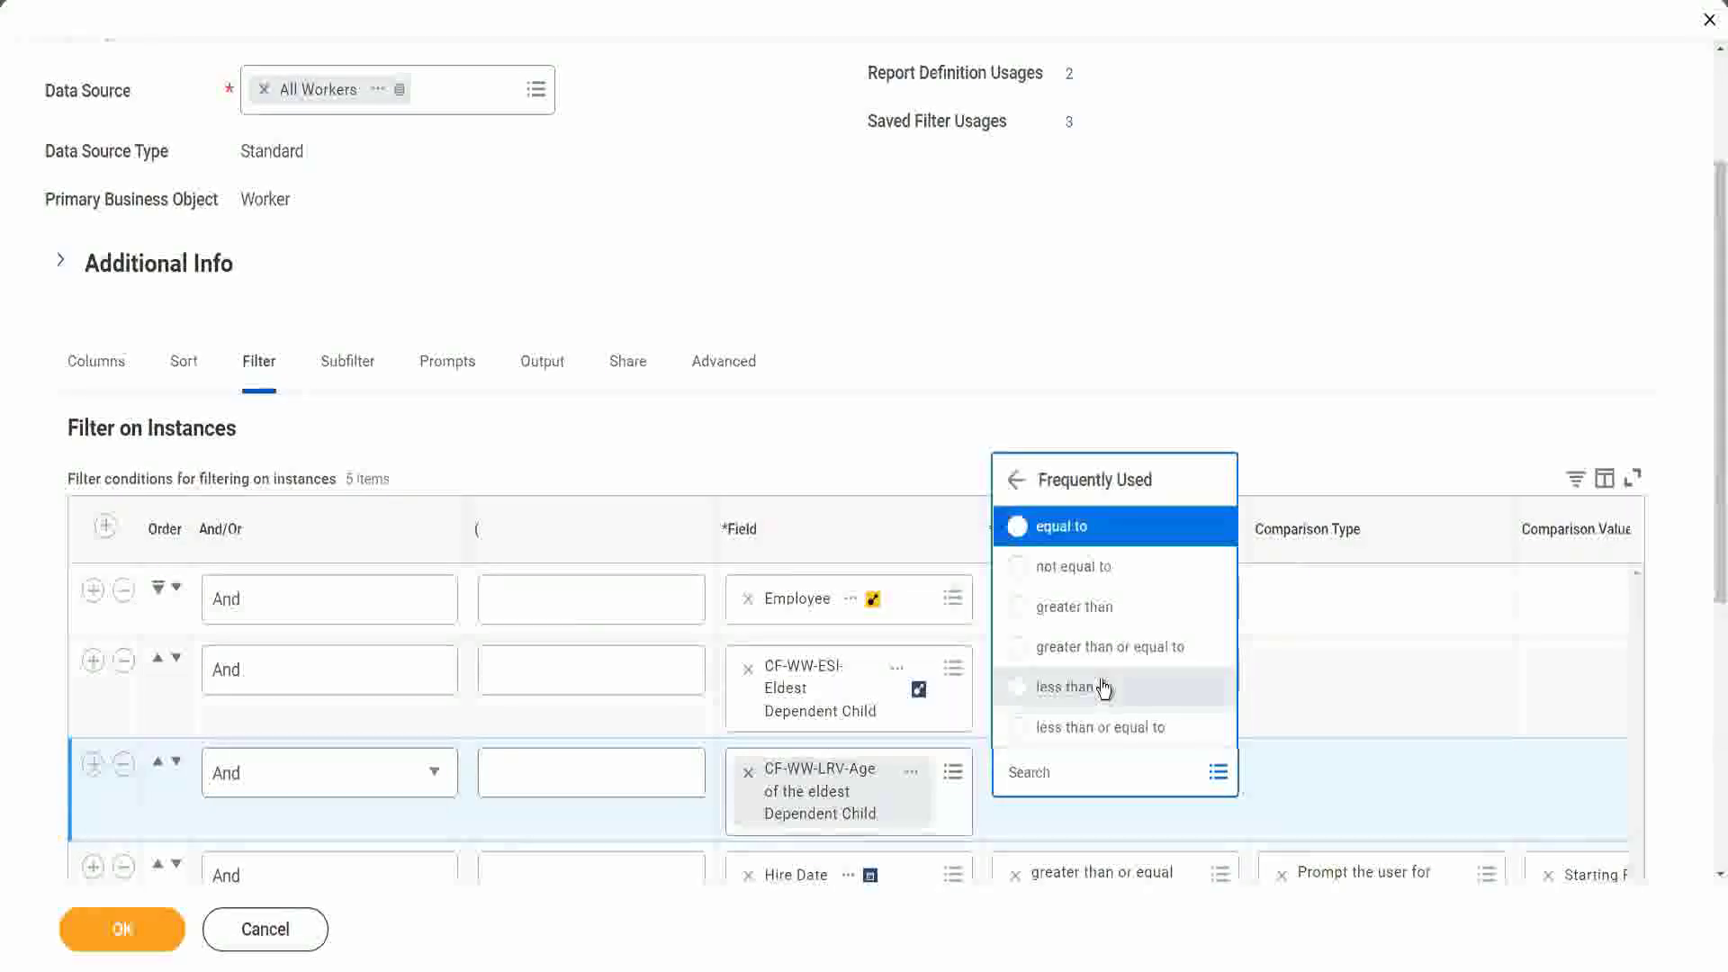
{"action": "left_click", "coordinate": [1112, 731]}
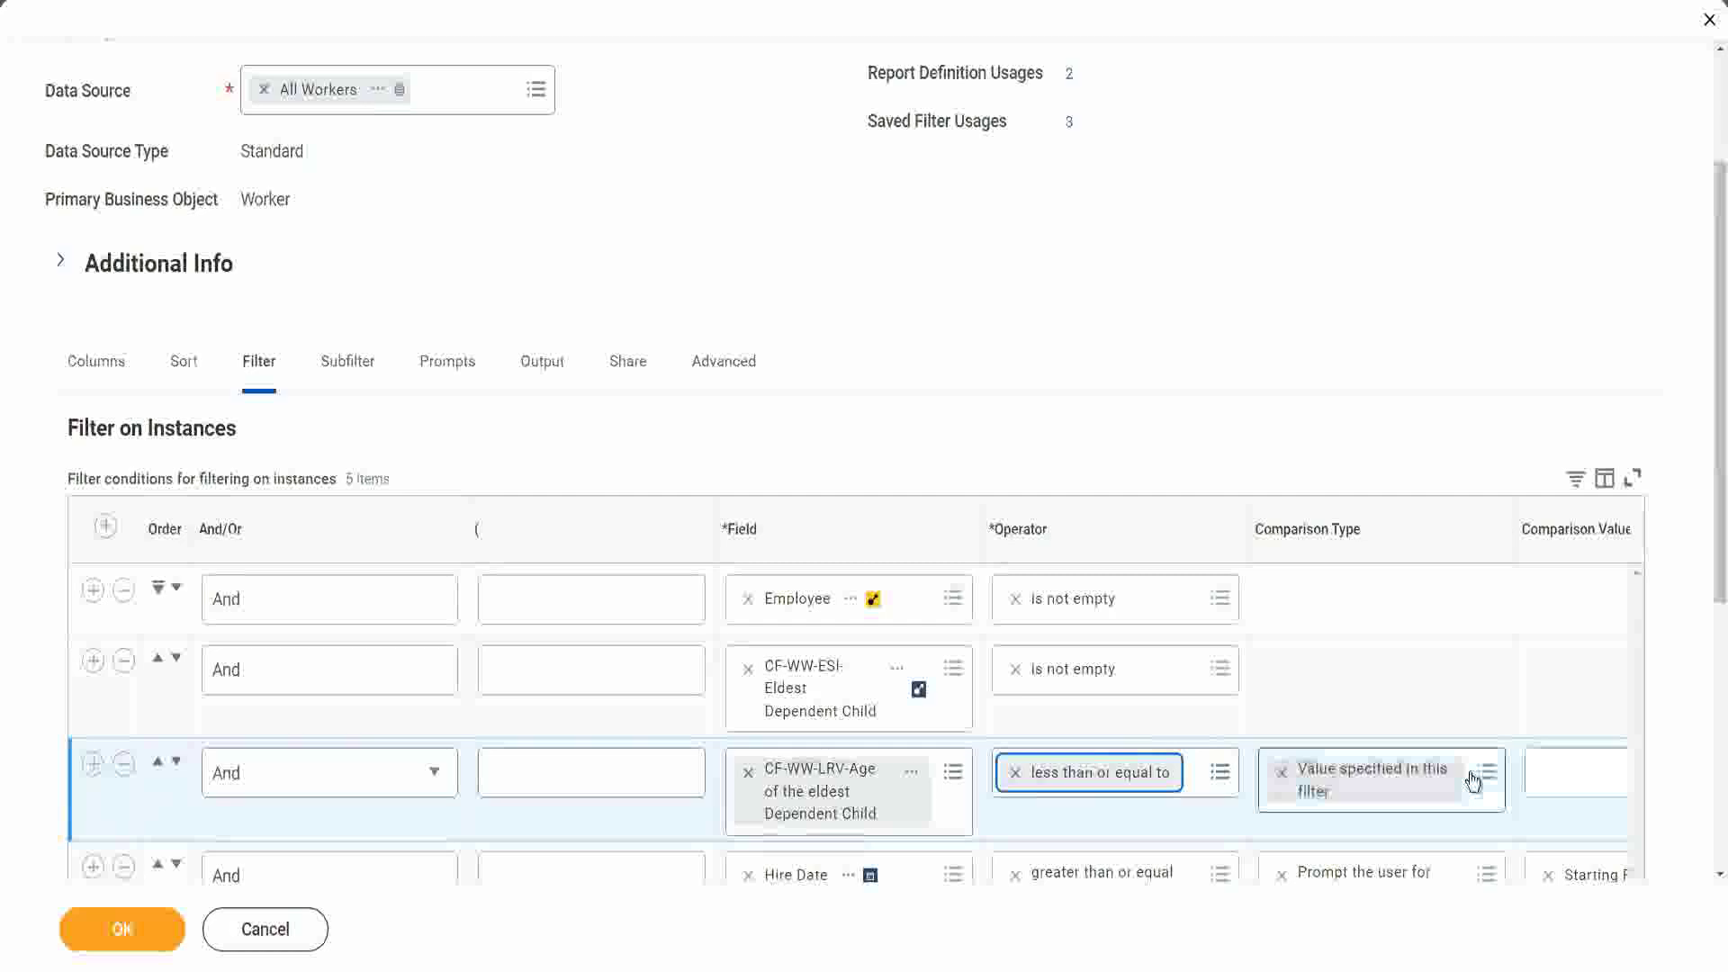
Set the new filter condition's comparison value to 30 and save the report definition.
{"action": "left_click", "coordinate": [1571, 772]}
{"action": "scroll", "coordinate": [924, 826], "scroll_direction": "down", "scroll_amount": 3}
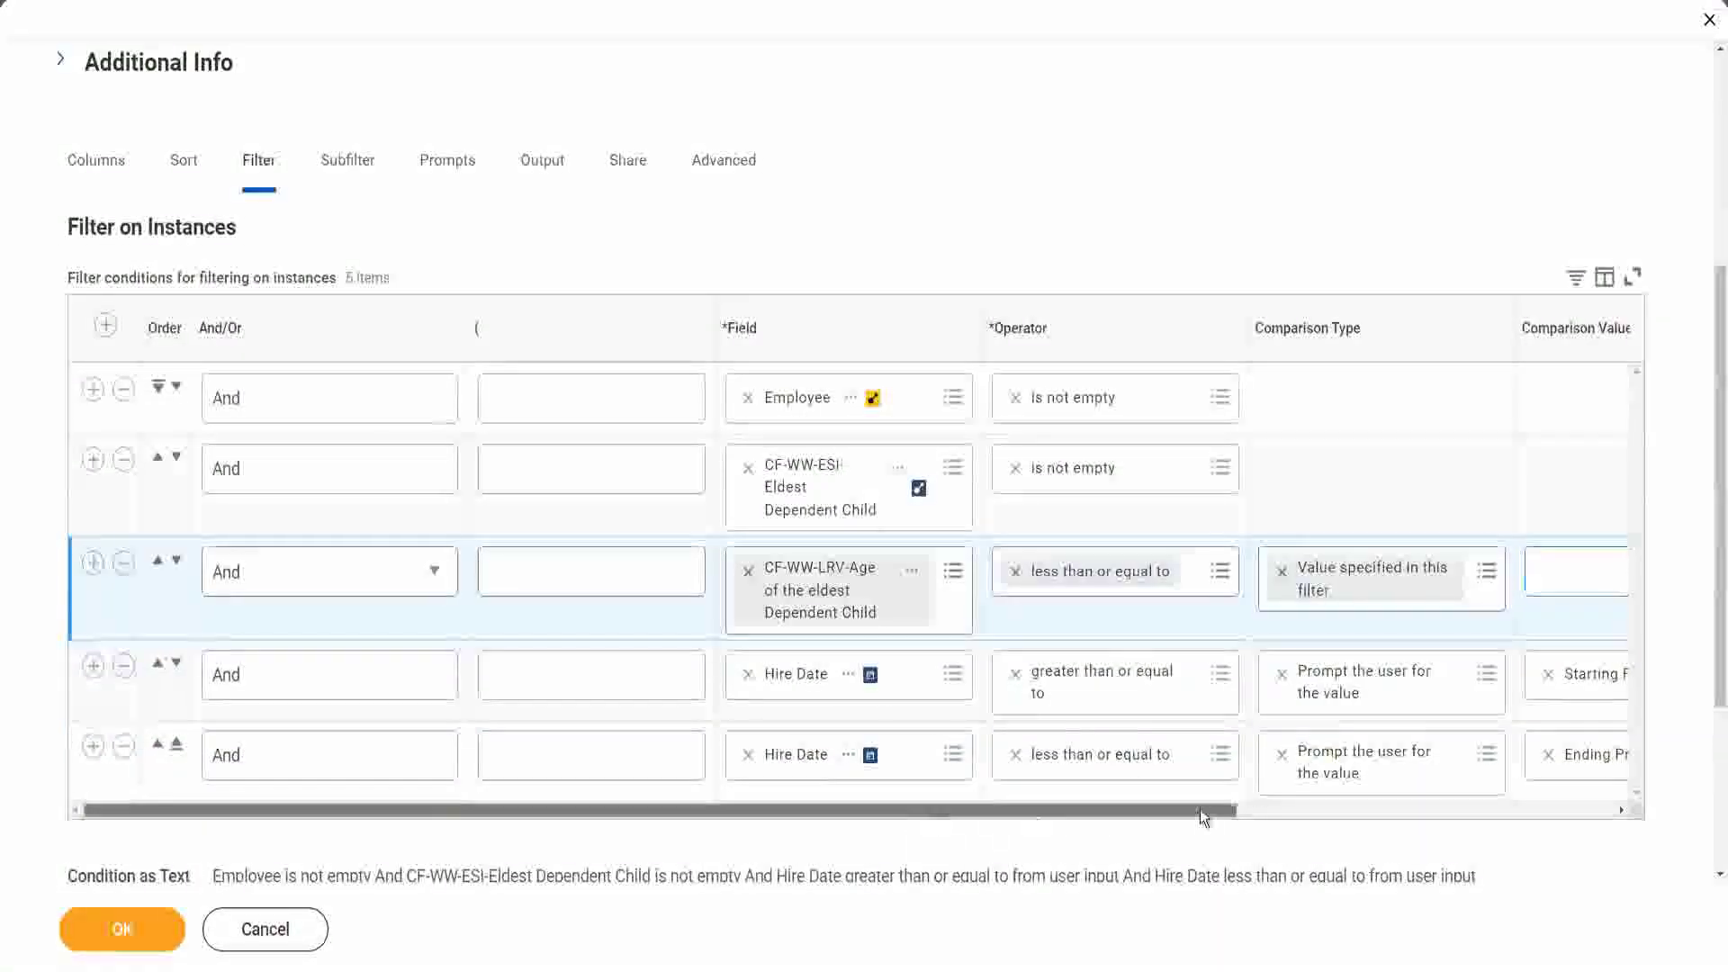
{"action": "left_click_drag", "start_coordinate": [1203, 811], "coordinate": [1582, 811]}
{"action": "left_click", "coordinate": [1269, 568]}
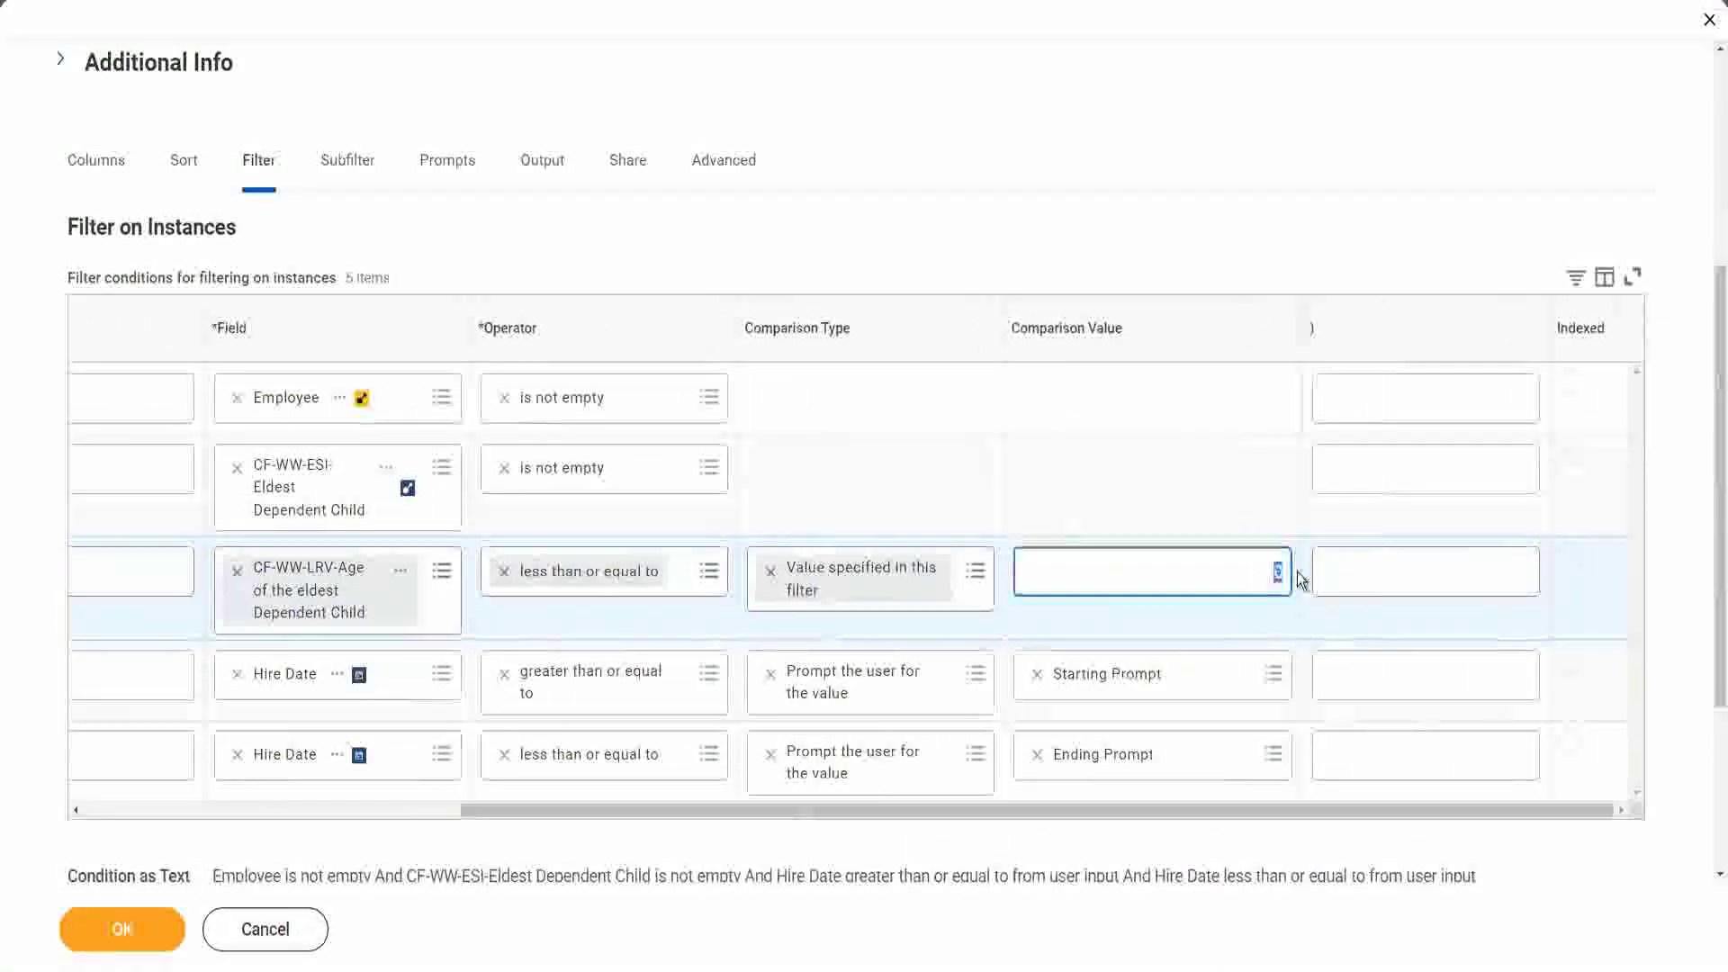
{"action": "type", "text": "30"}
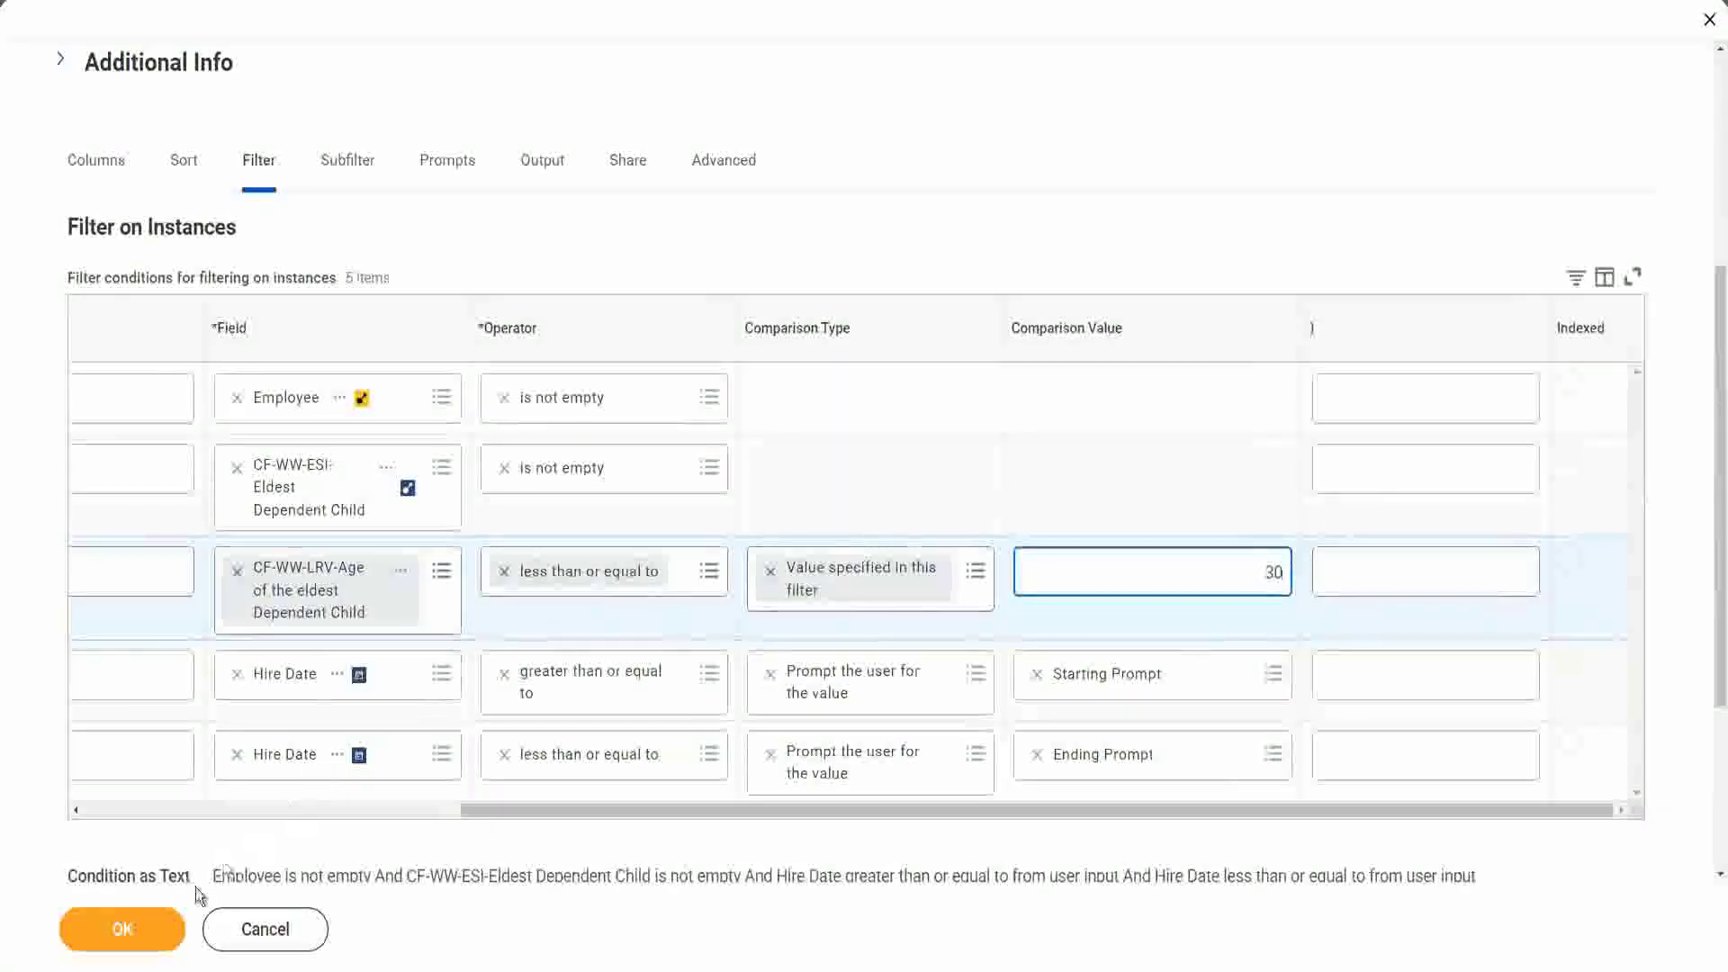
{"action": "left_click", "coordinate": [121, 949]}
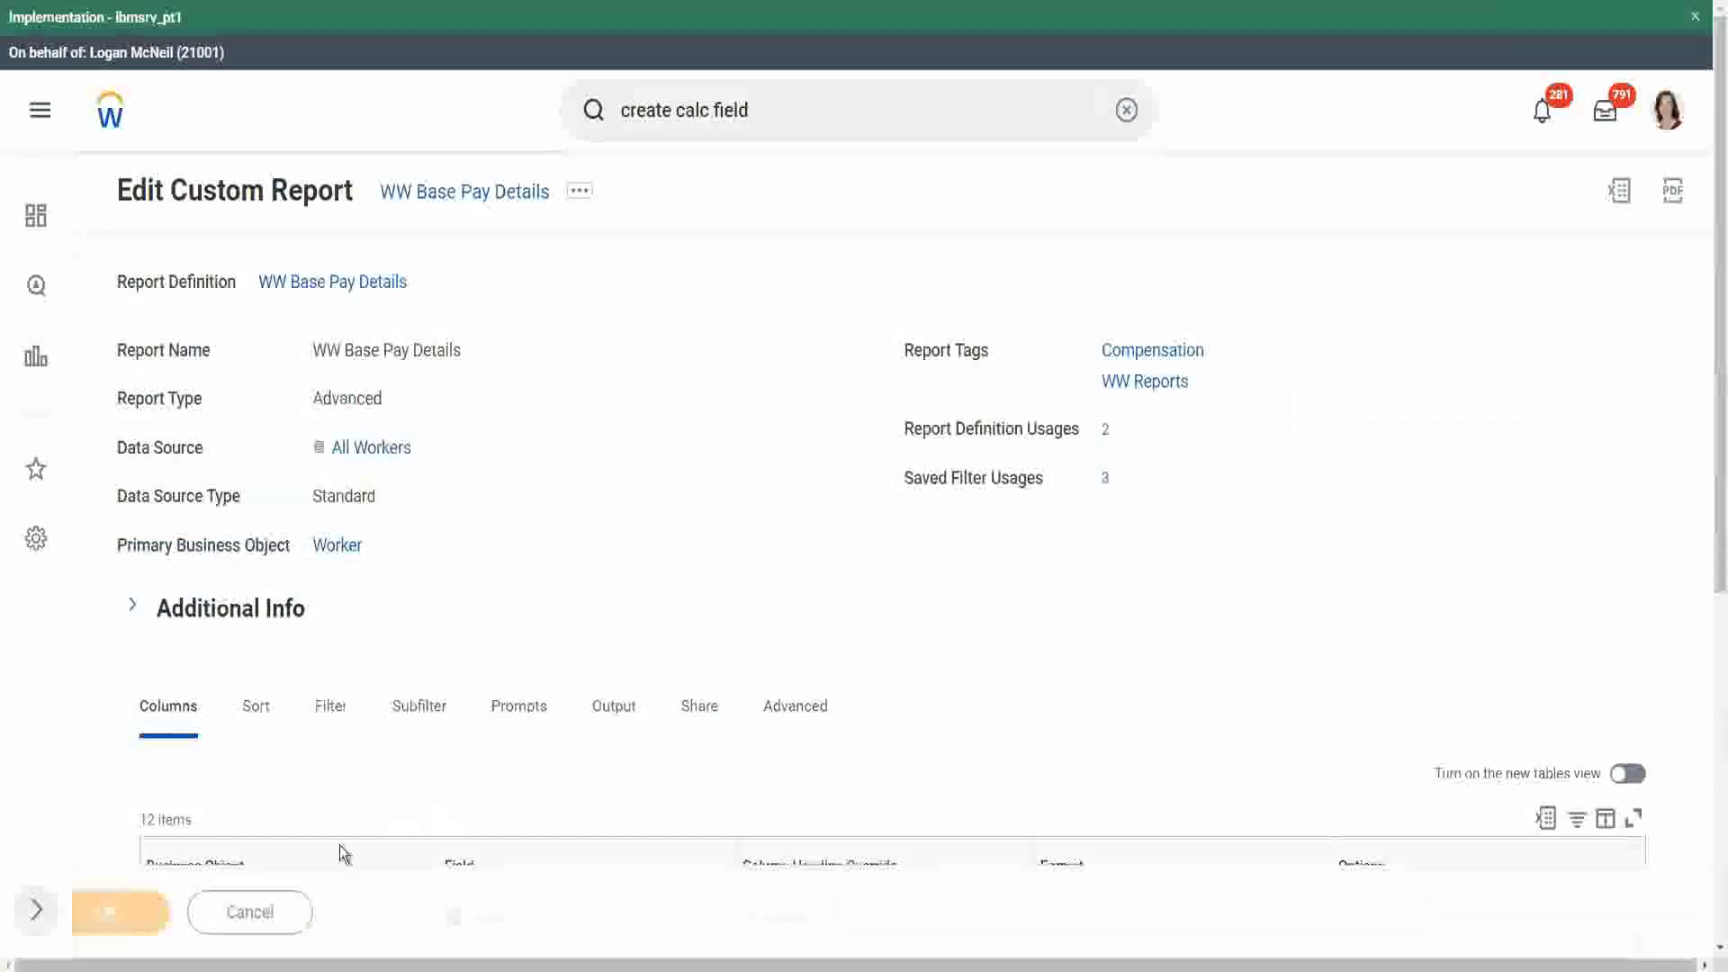
Run the report using the saved filter with hire dates from 01/01/2000 to 12/31/2000.
{"action": "left_click", "coordinate": [185, 920]}
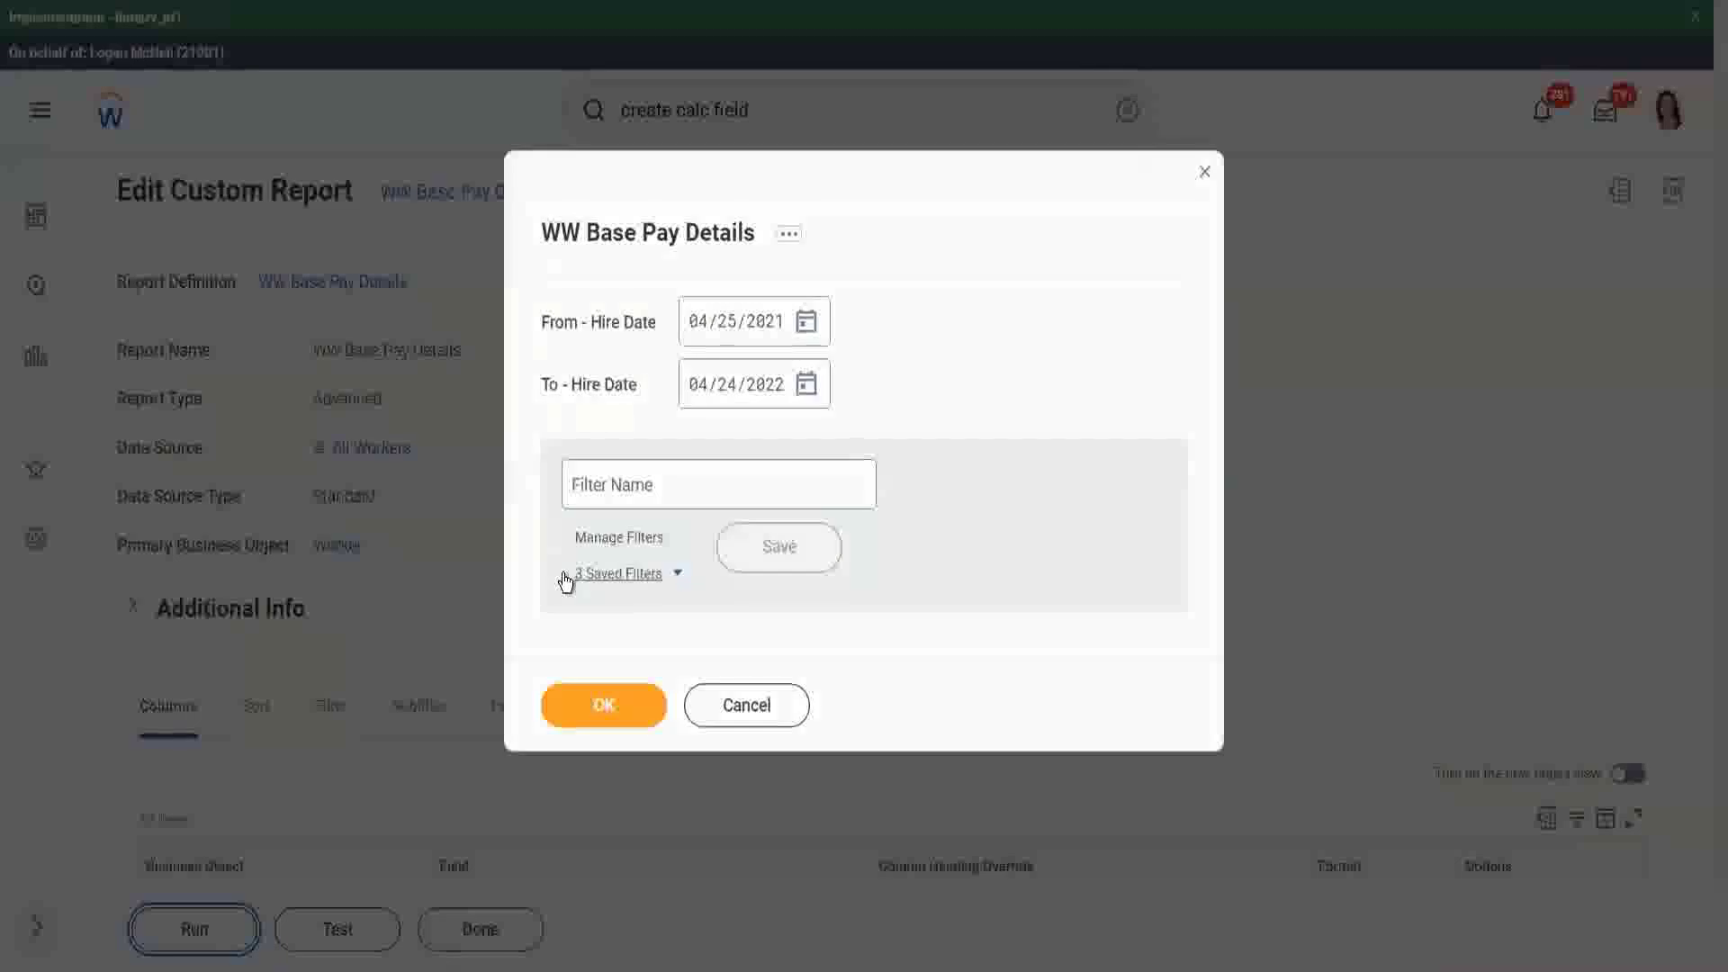
{"action": "left_click", "coordinate": [677, 576]}
{"action": "left_click", "coordinate": [674, 645]}
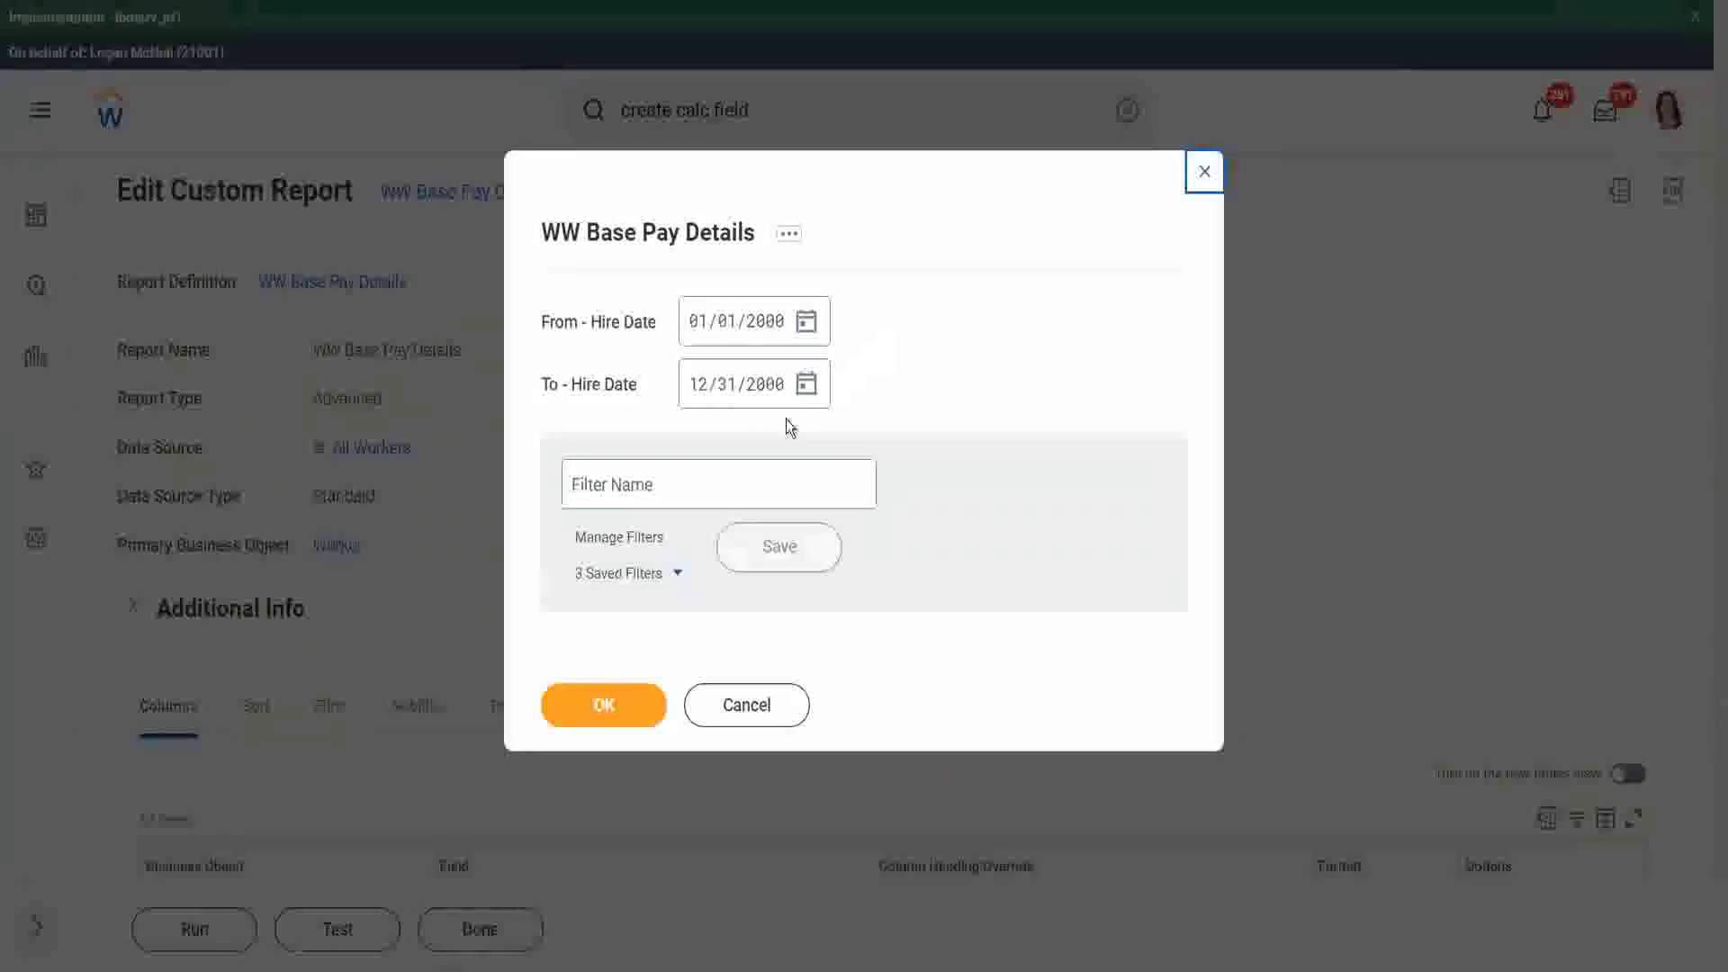
{"action": "left_click", "coordinate": [602, 710]}
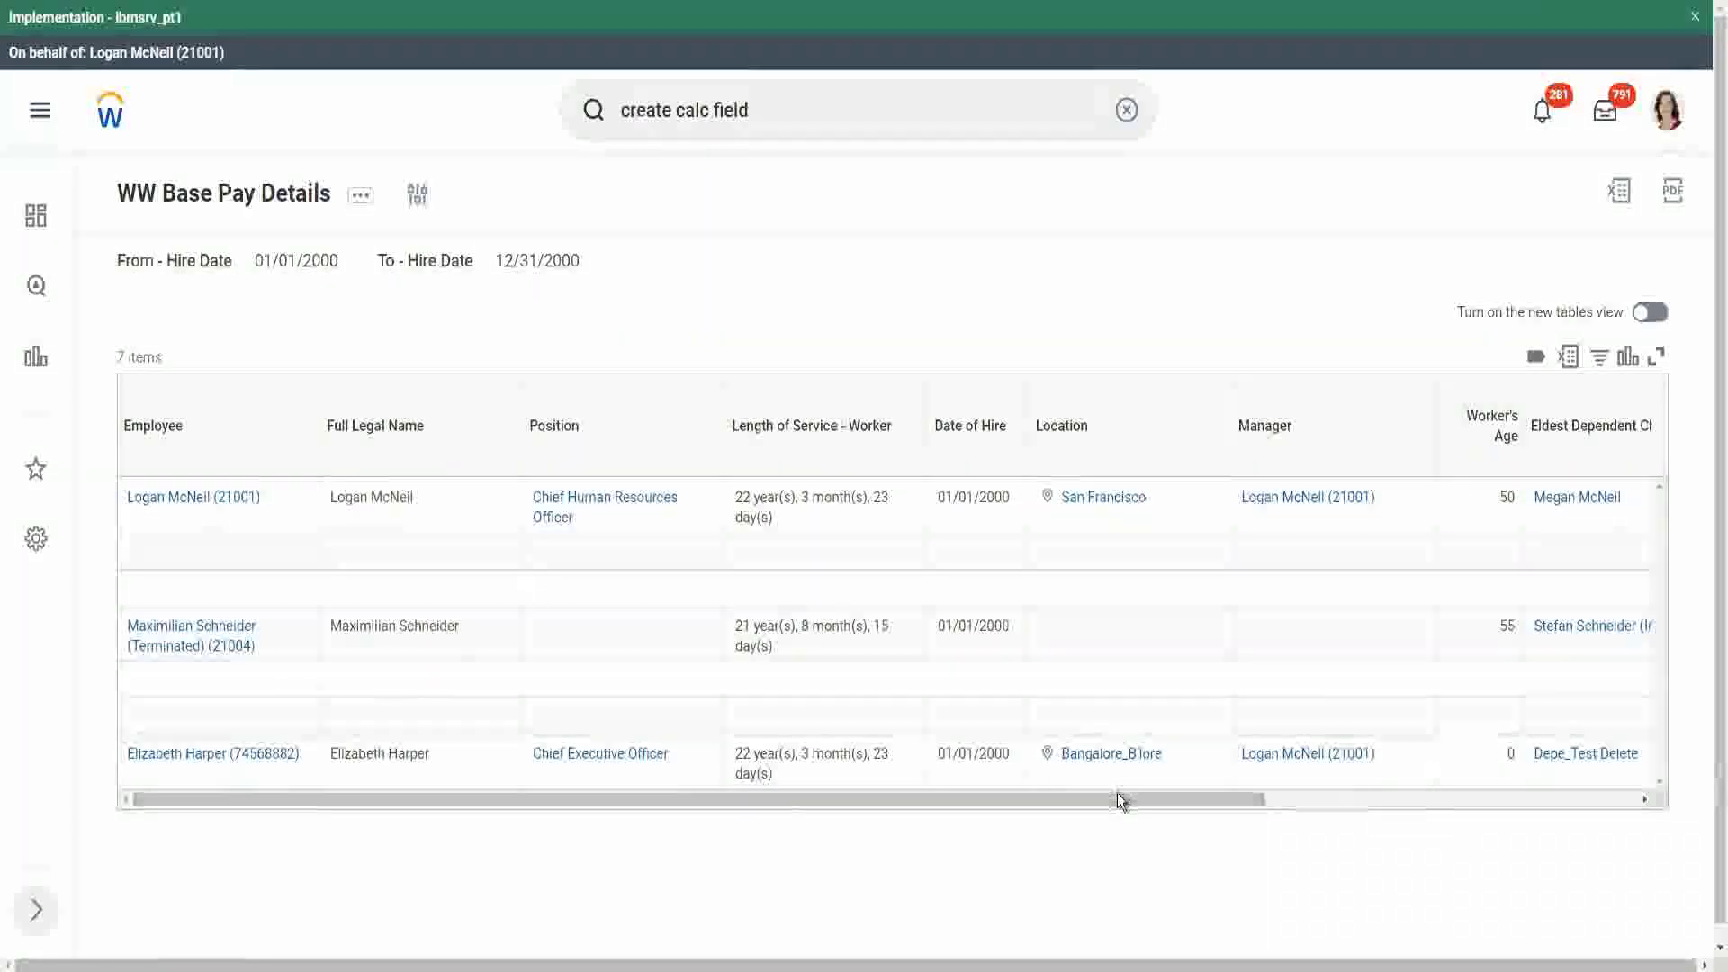
Check the Age of the Eldest Dependent Child values in the filtered report results against the age limit of 30.
{"action": "left_click_drag", "start_coordinate": [1120, 799], "coordinate": [1476, 818]}
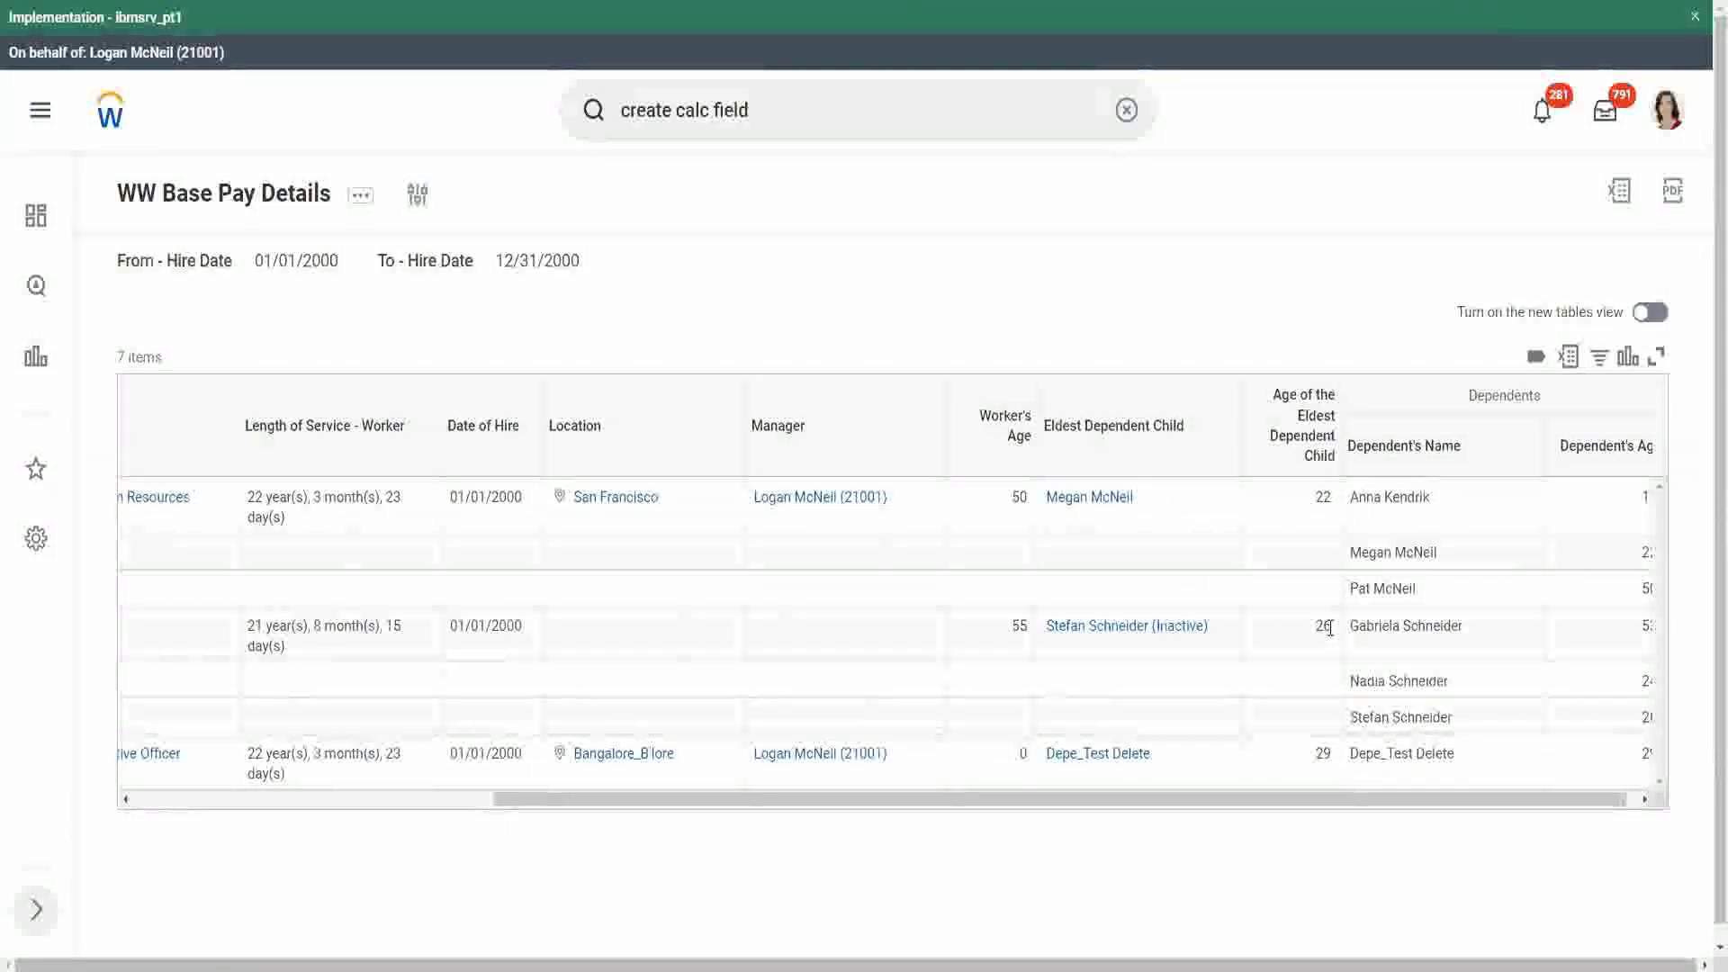
{"action": "double_click", "coordinate": [1319, 755]}
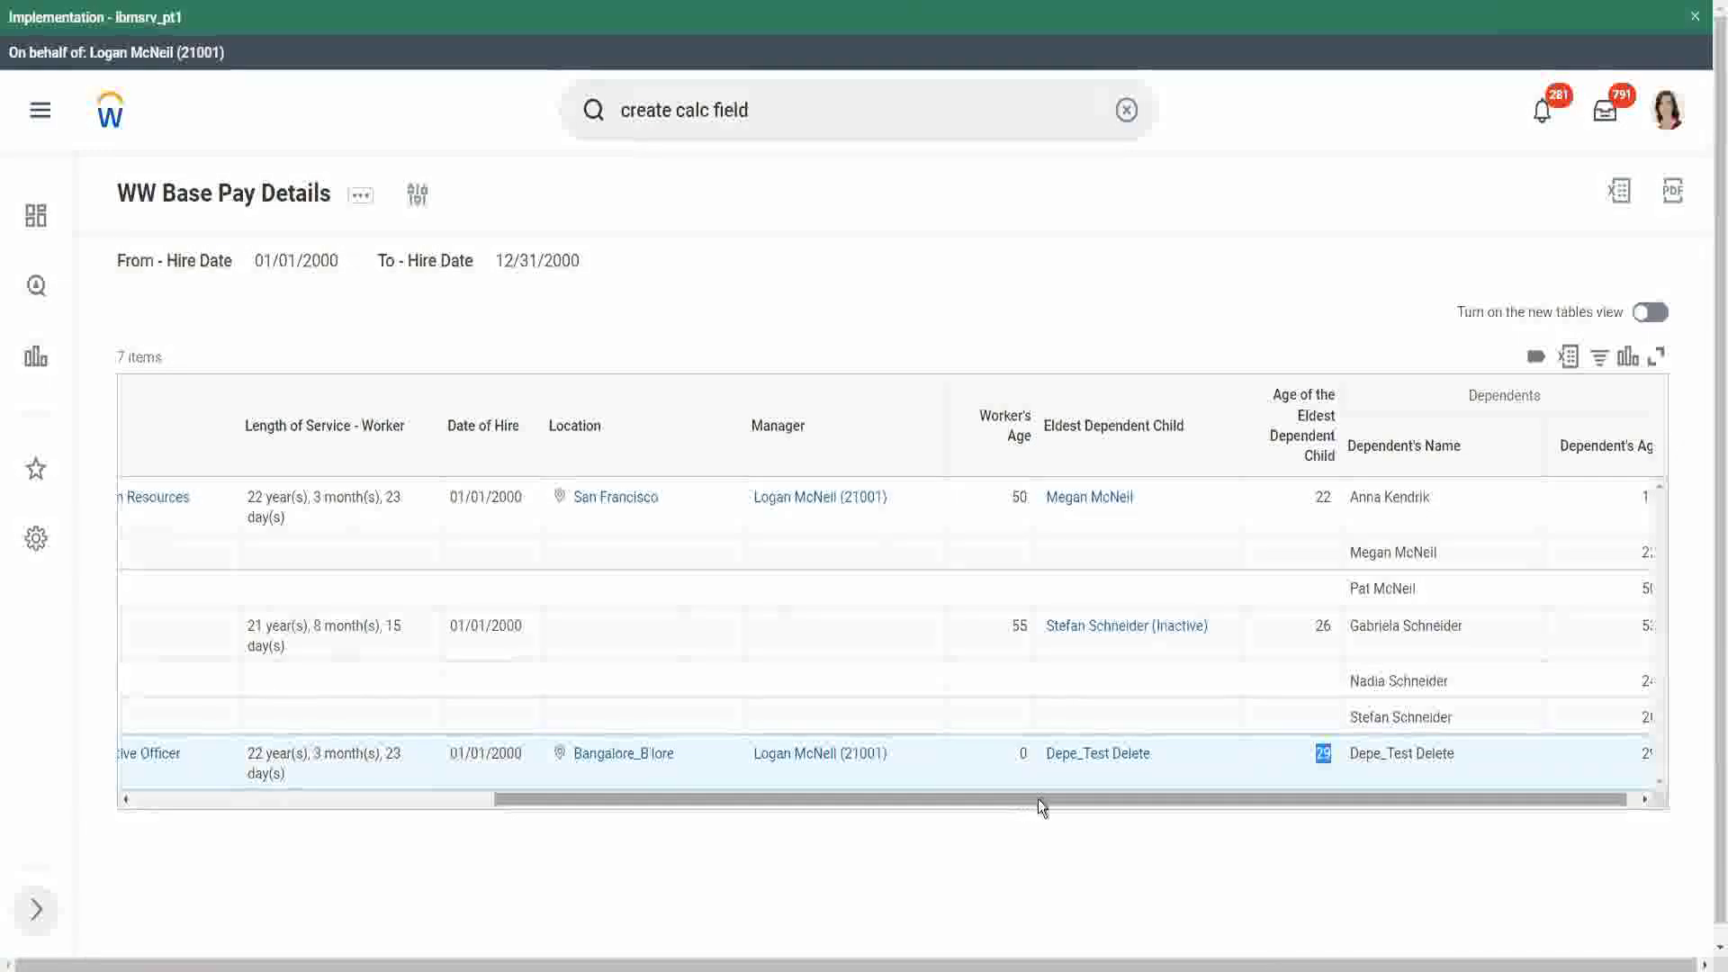
{"action": "left_click_drag", "start_coordinate": [1036, 797], "coordinate": [495, 814]}
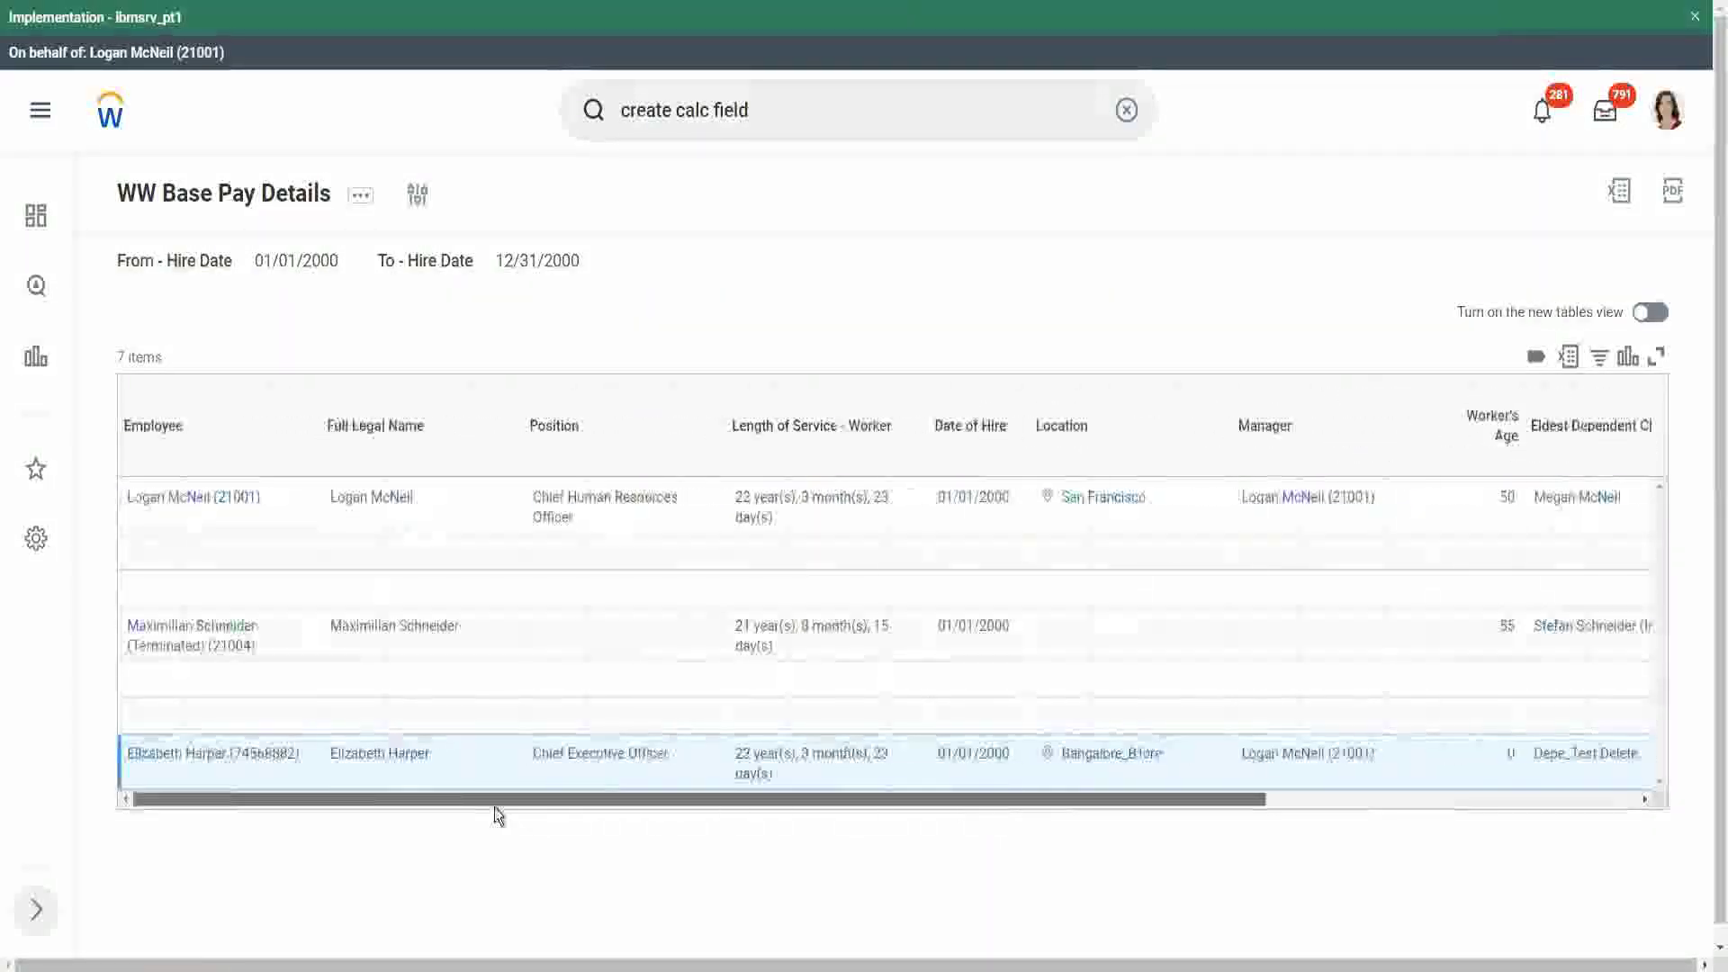